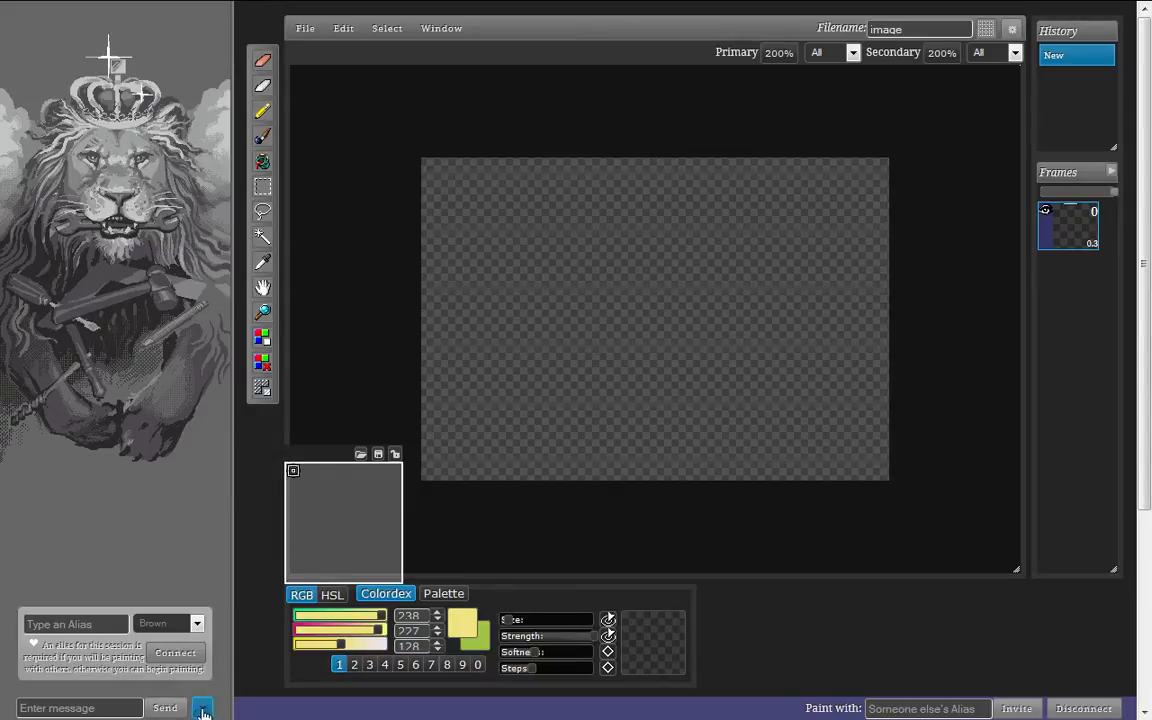
- Hide the chat side panel and enlarge the brush considerably
click(202, 709)
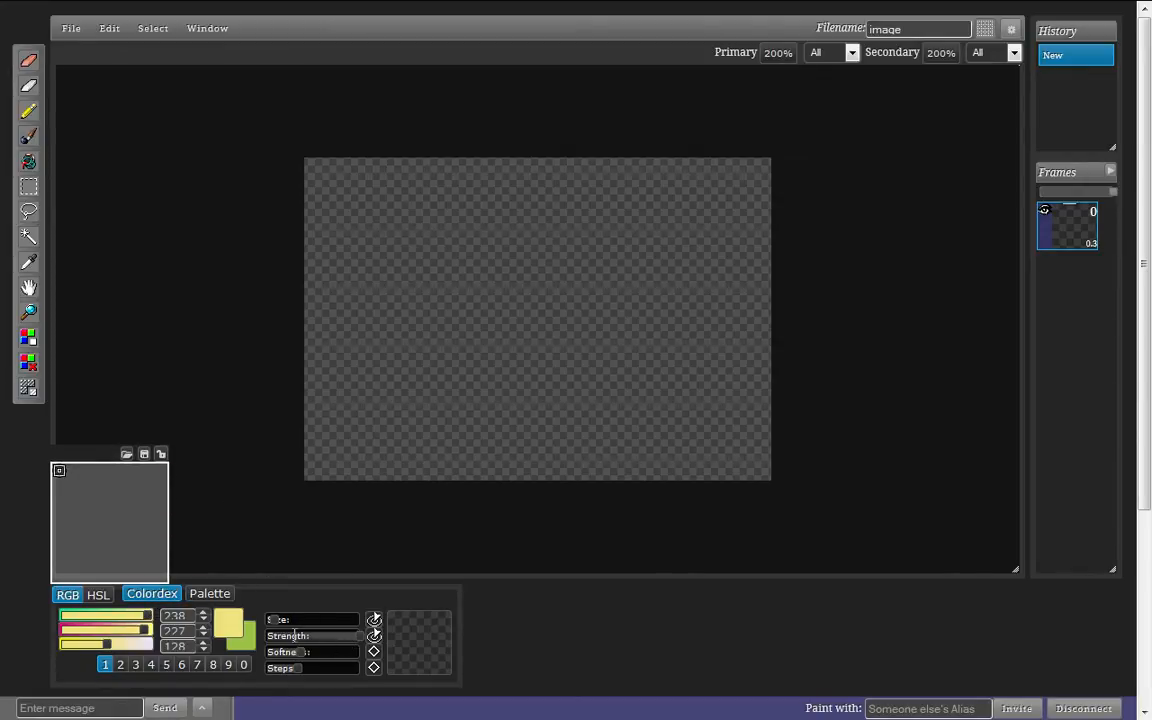
drag(274, 620, 285, 620)
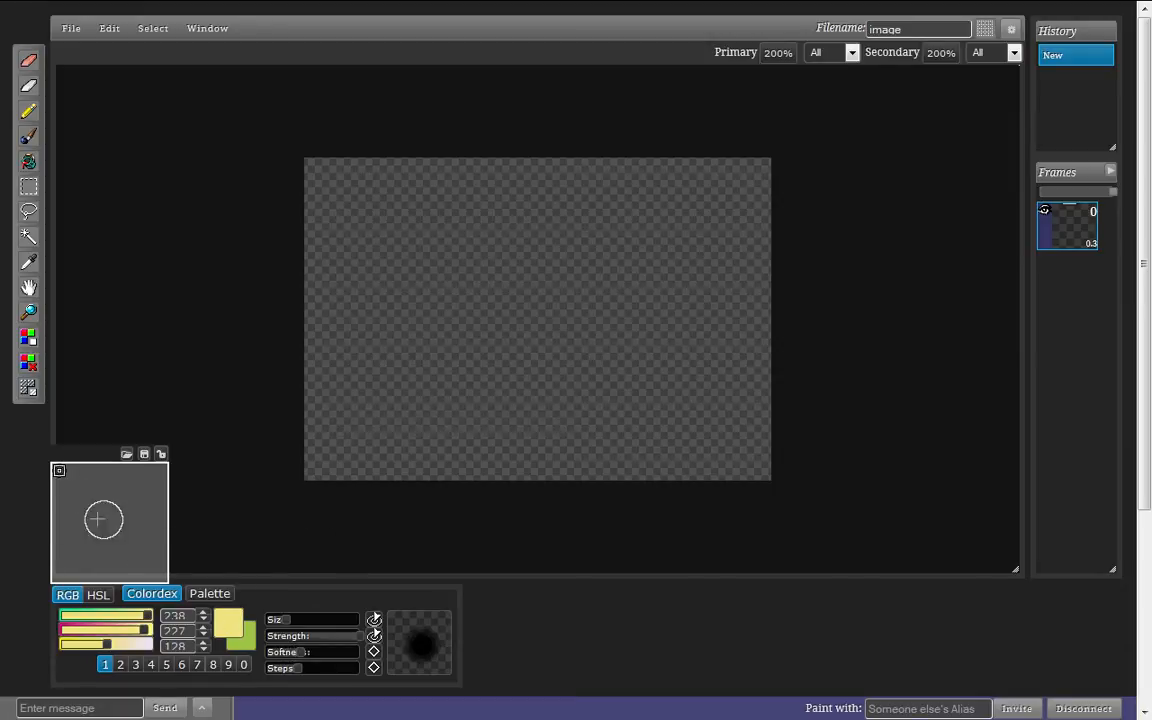
click(300, 620)
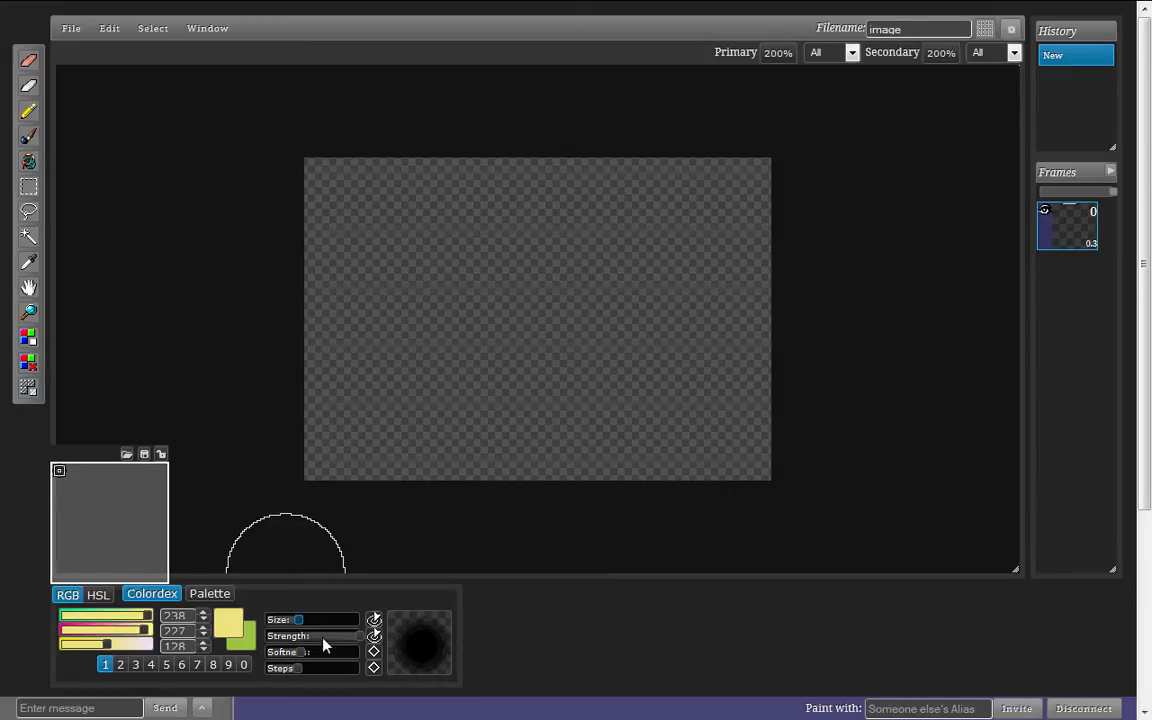
- Try full softness and minimum steps for the brush, and settle on a moderate softness of under half and about a third of the steps
click(300, 652)
drag(301, 655, 365, 653)
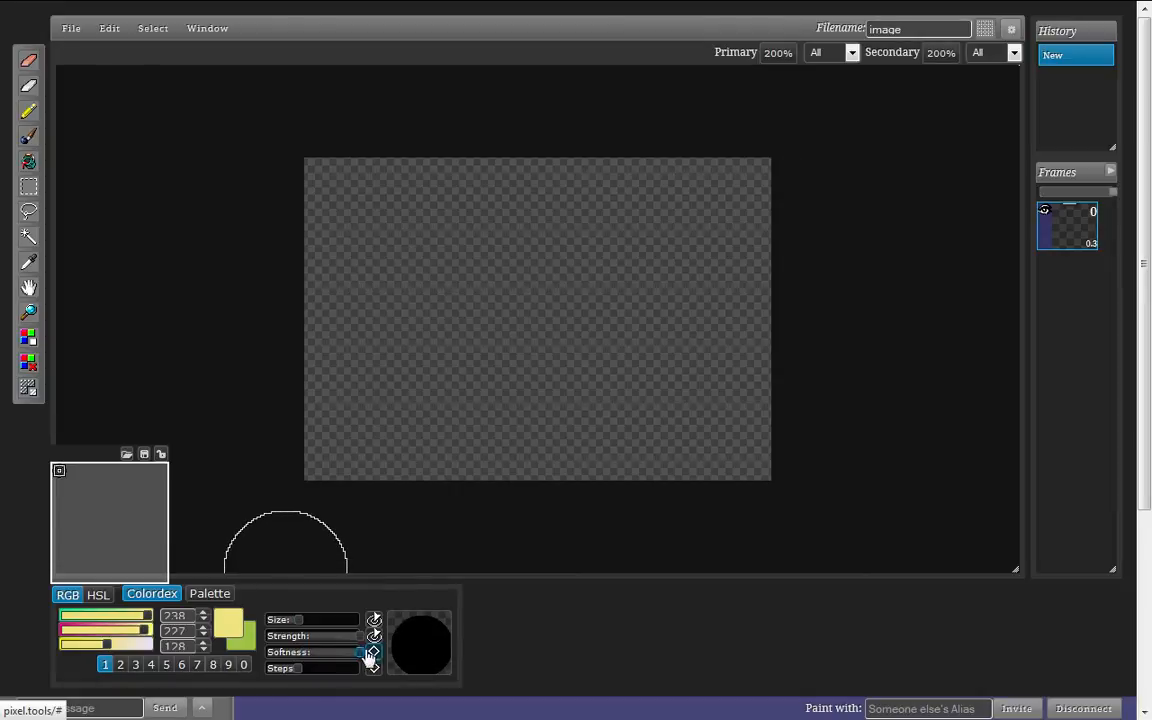
click(306, 654)
drag(297, 668, 266, 669)
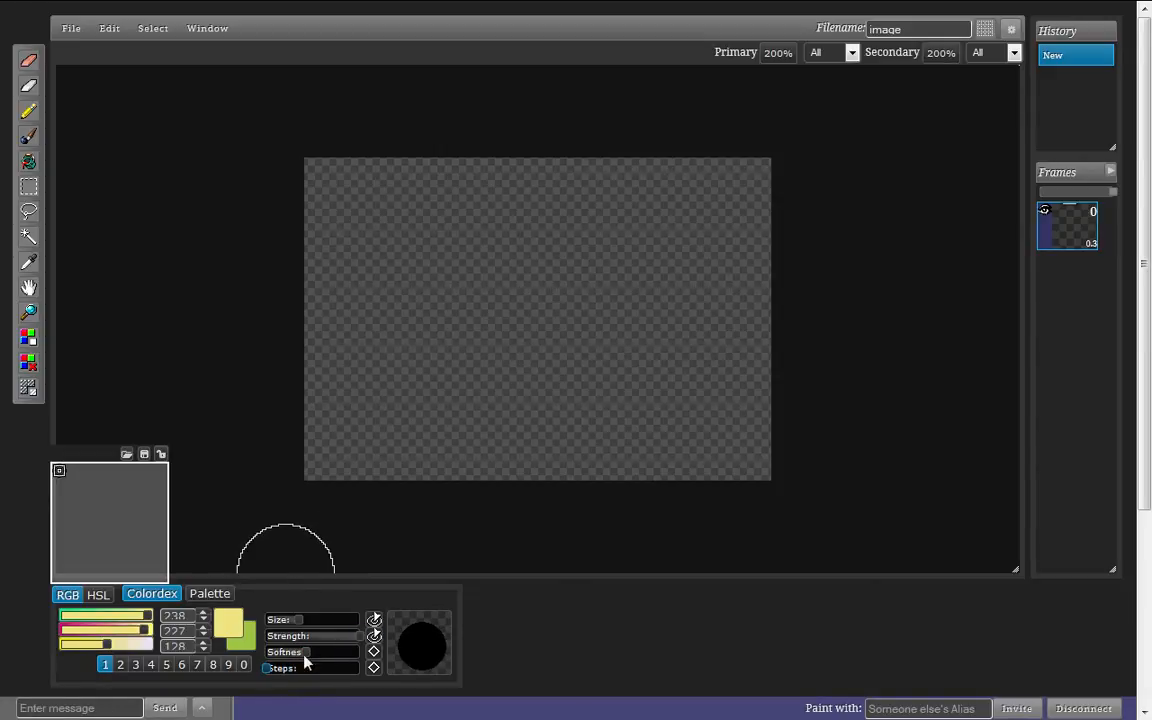
click(288, 670)
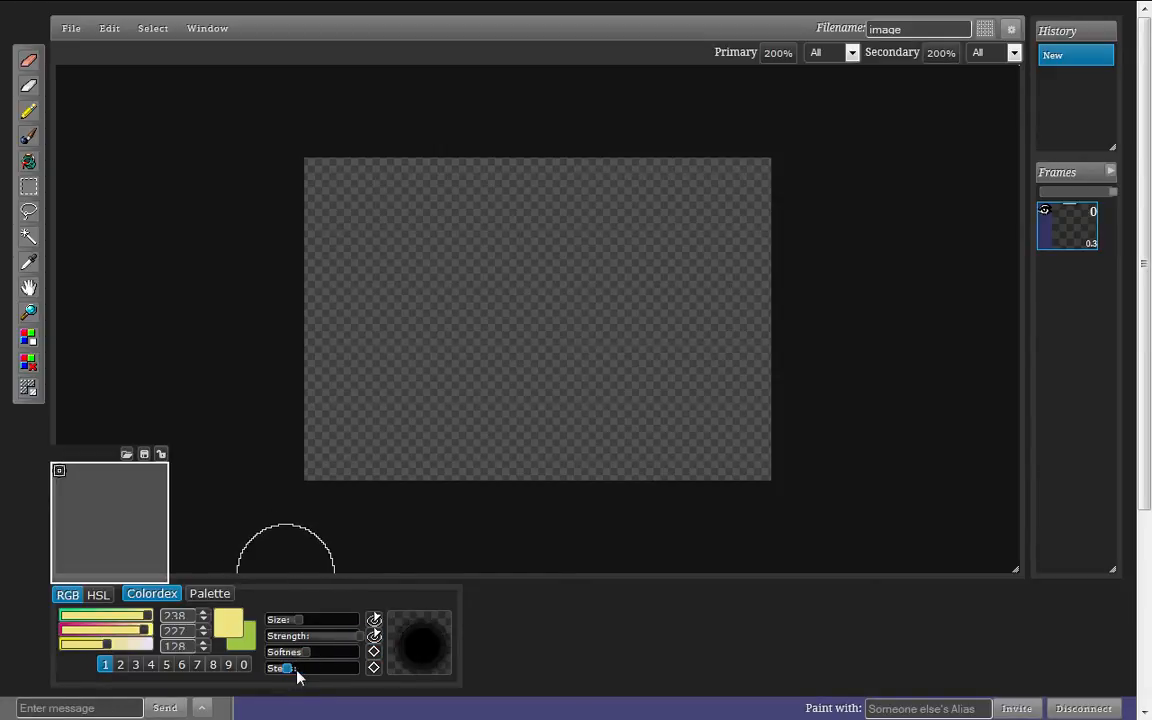
drag(296, 678, 298, 672)
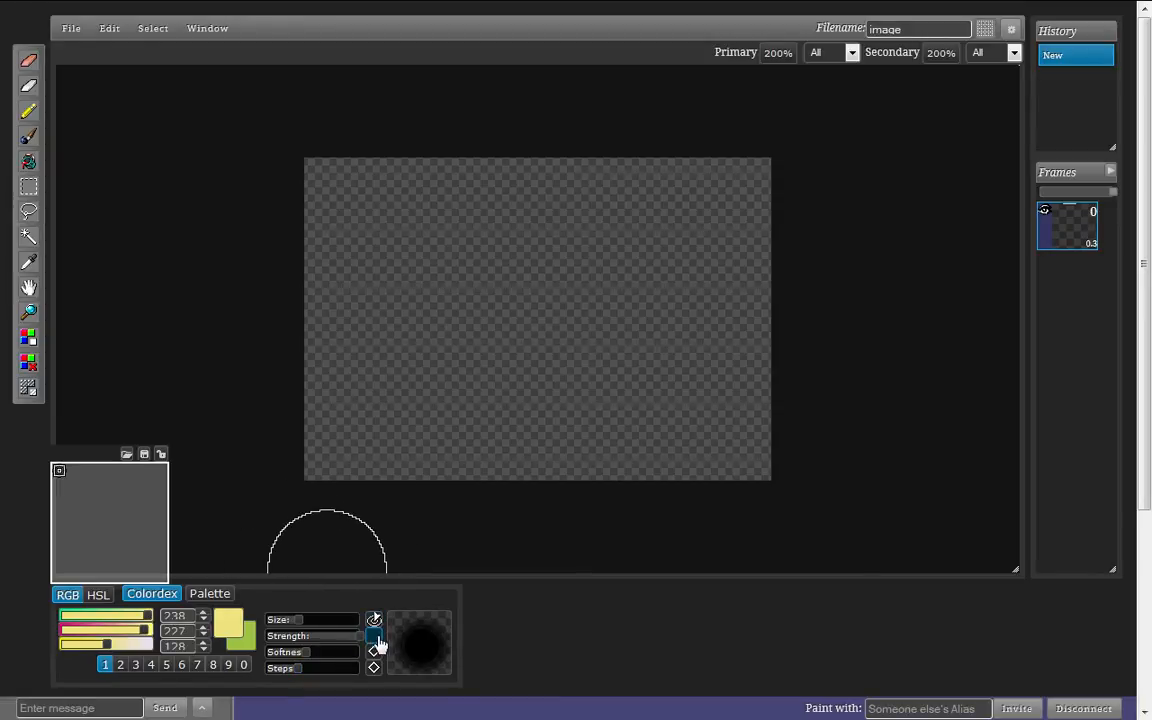
- Toggle the pen-pressure options of the brush's strength and size off and back on
click(376, 640)
click(374, 620)
click(375, 622)
click(375, 622)
click(374, 636)
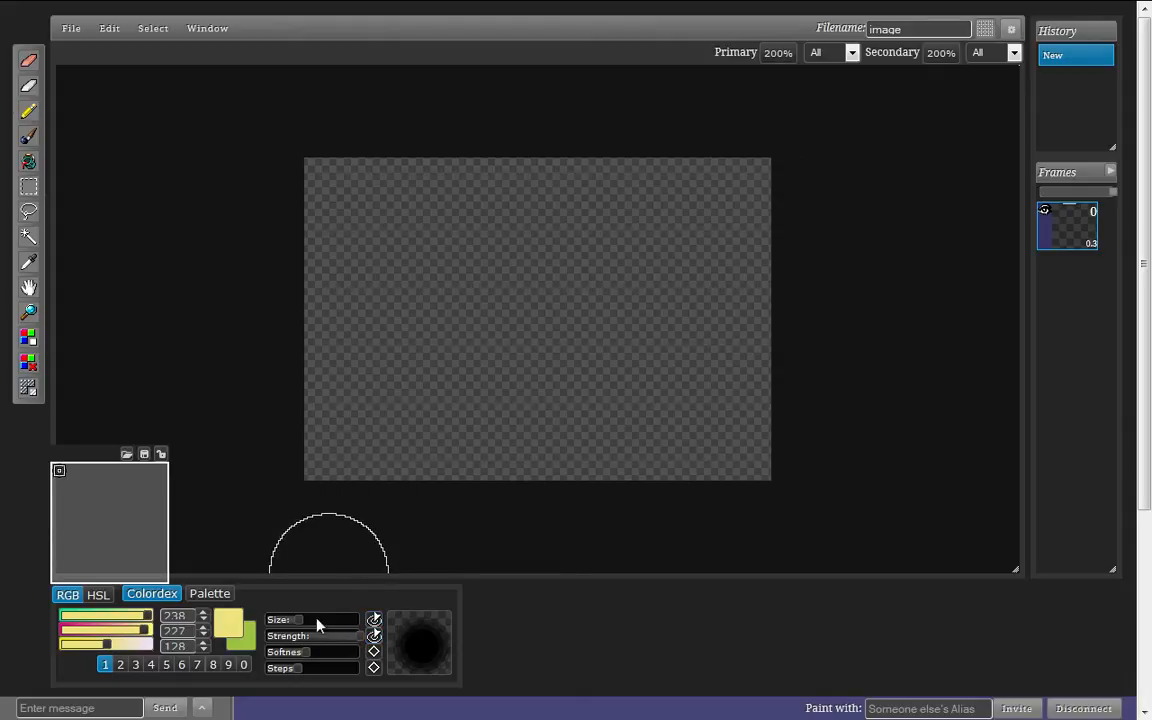
- Shrink the brush to a small size and paint a dark gray swatch (RGB 58, 55, 60) in the Colordex
drag(283, 620, 273, 620)
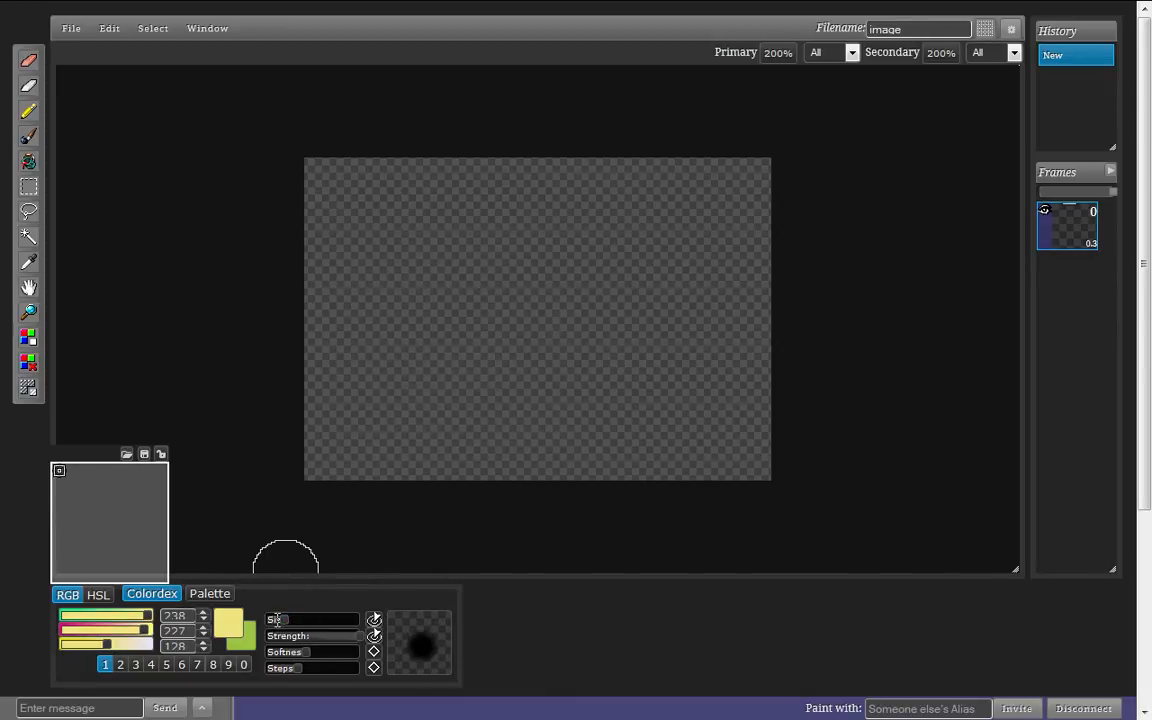
drag(284, 620, 276, 620)
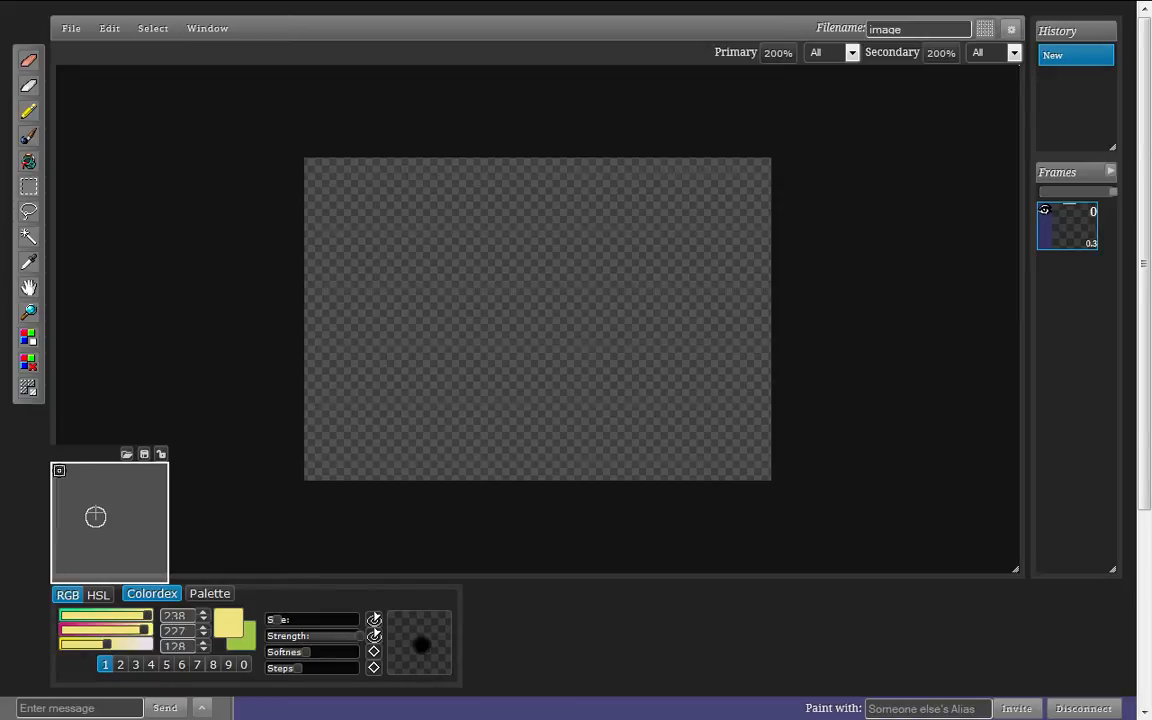
click(97, 620)
click(83, 617)
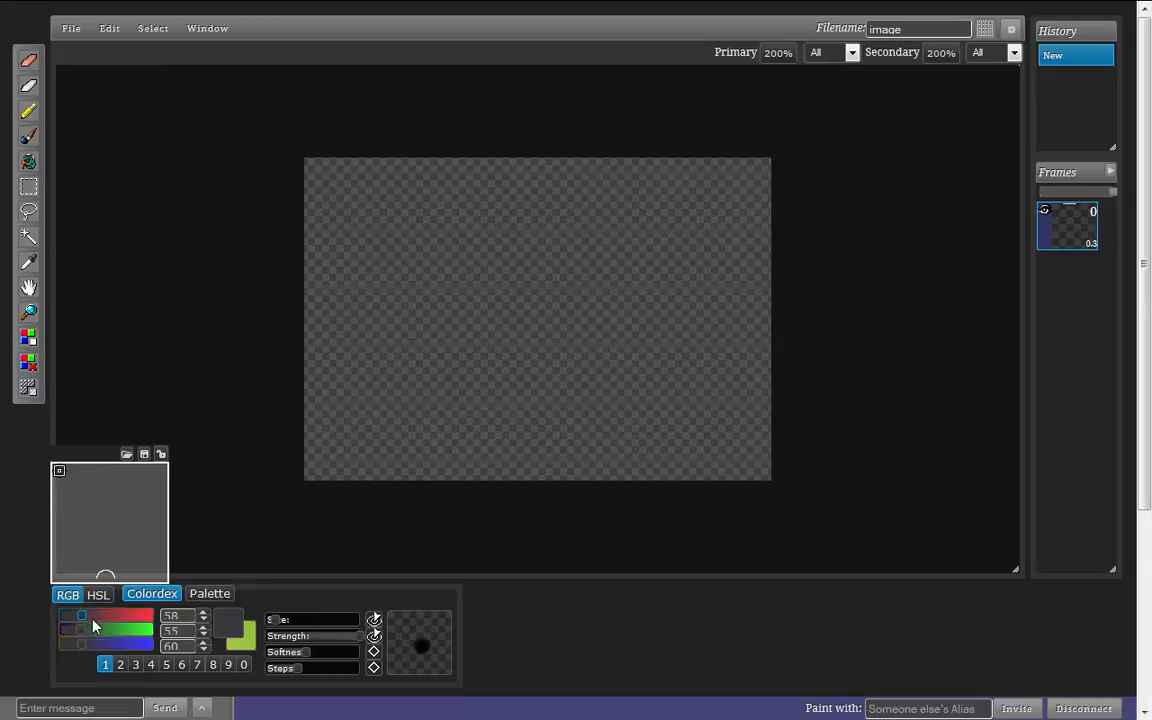
click(77, 520)
- Paint a row of brightening yellow Colordex swatches beside the gray one: RGB 103, 99, 60; 147, 142, 60; 202, 200, 60; and 255, 237, 60
click(99, 633)
click(99, 619)
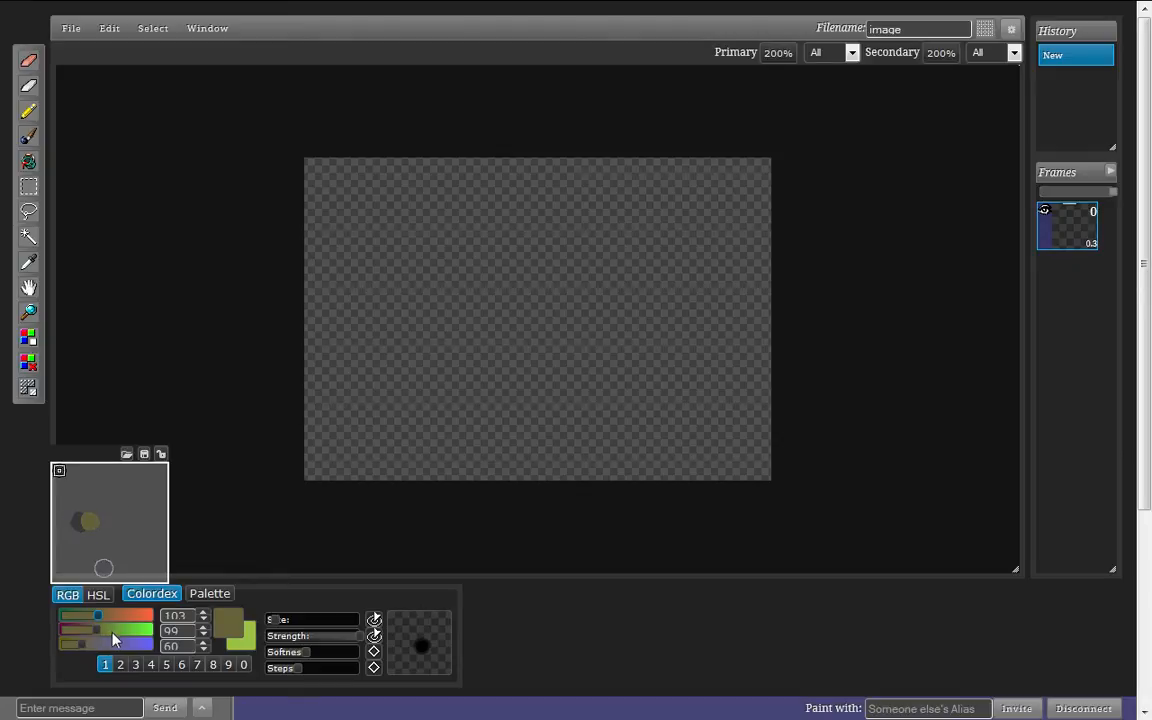
drag(113, 636, 119, 627)
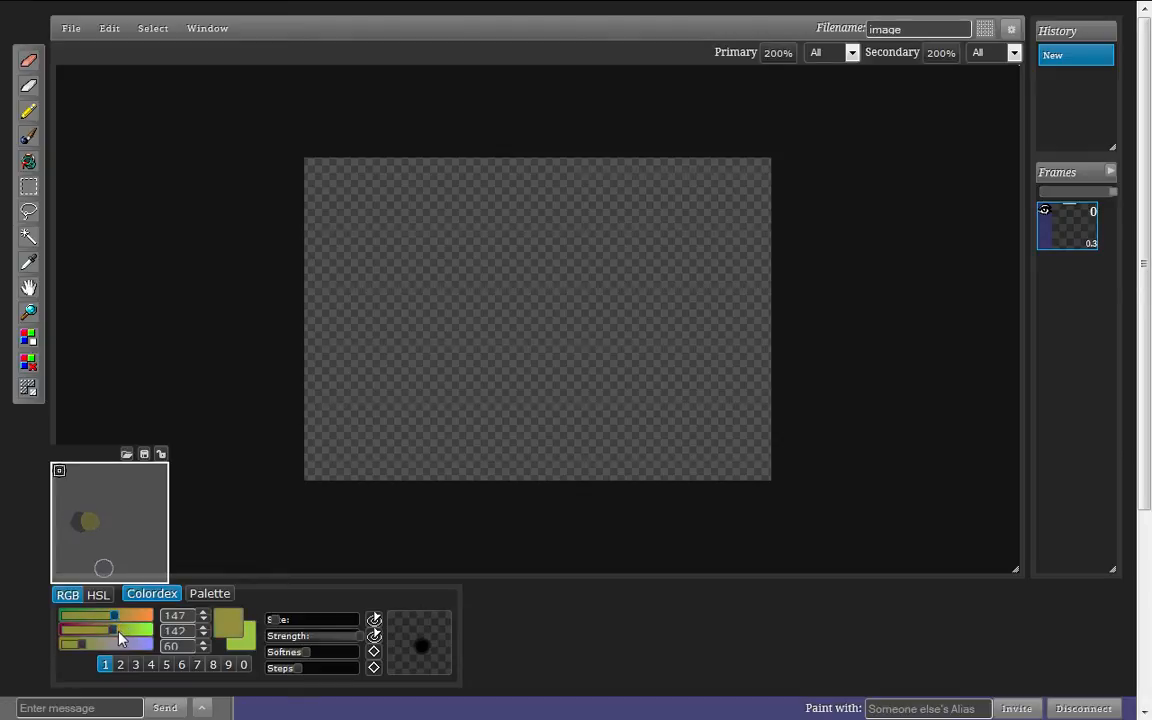
drag(92, 521, 101, 519)
drag(125, 622, 153, 615)
click(118, 519)
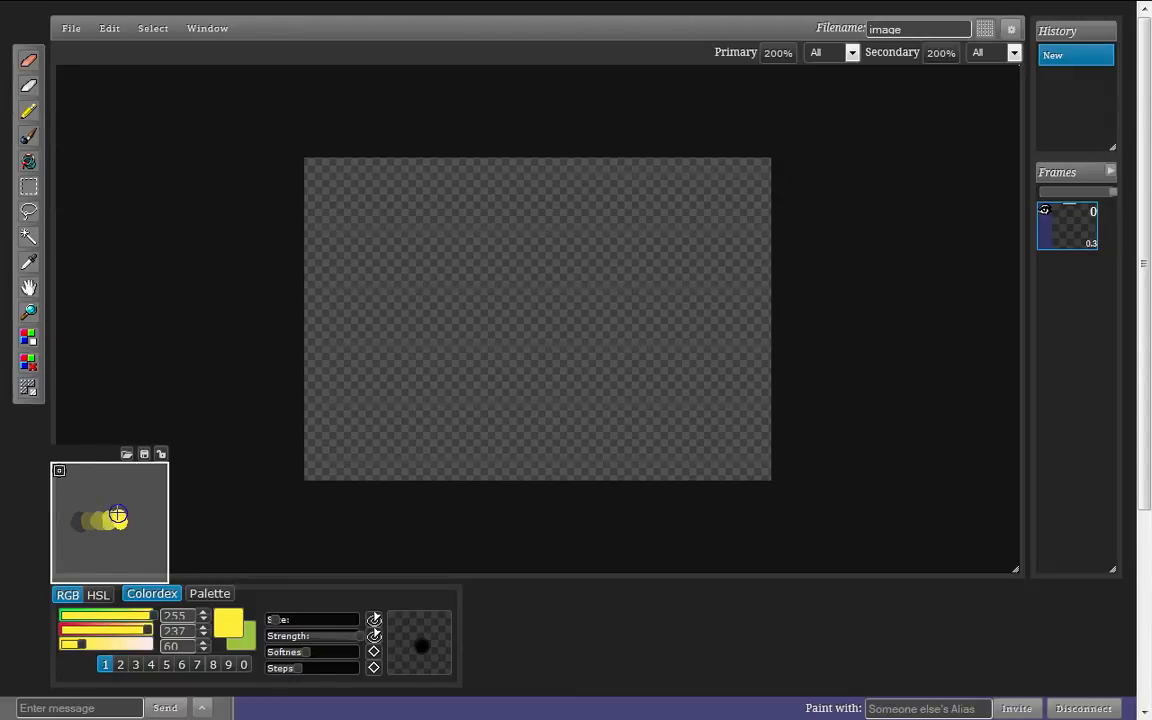
- Place the Colordex markers on the brightest yellow swatch, the dark gray swatch and the empty area beside the gray
key(ctrl)
key(ctrl)
key(ctrl)
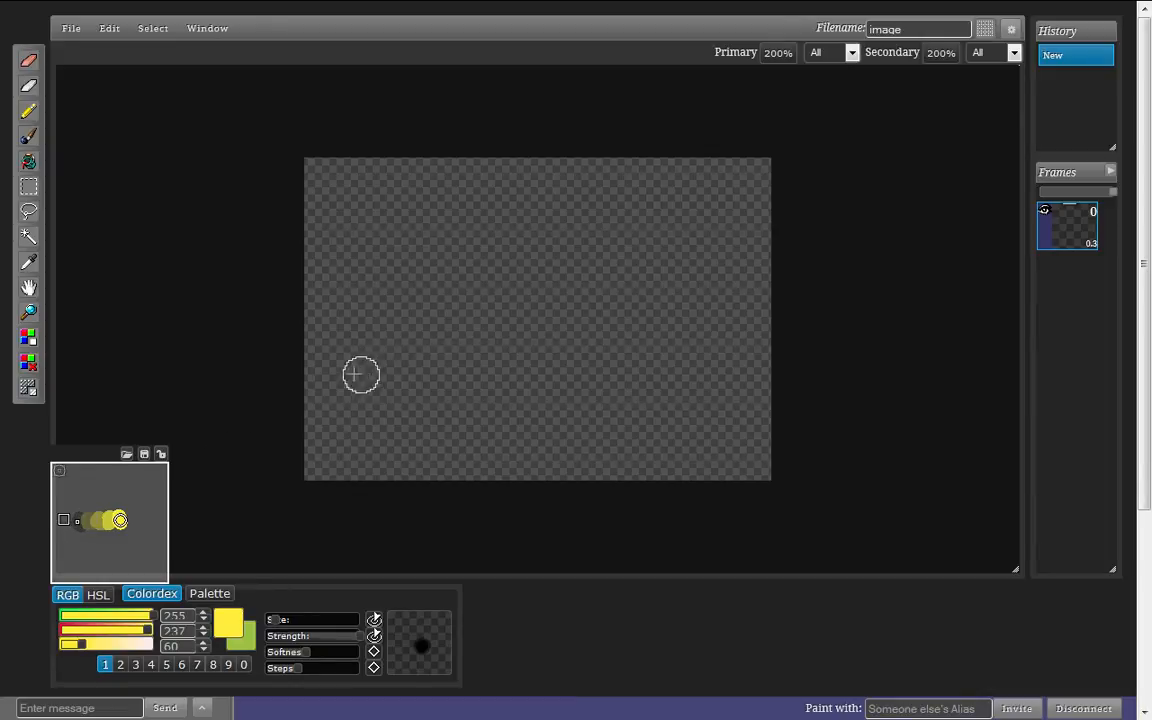
- Draw a curved yellow Pencil stroke near the canvas's left edge and paint soft overlapping Brush strokes beside it
mouse_move(380, 308)
mouse_down()
mouse_move(378, 297)
mouse_move(357, 355)
mouse_move(366, 372)
mouse_up()
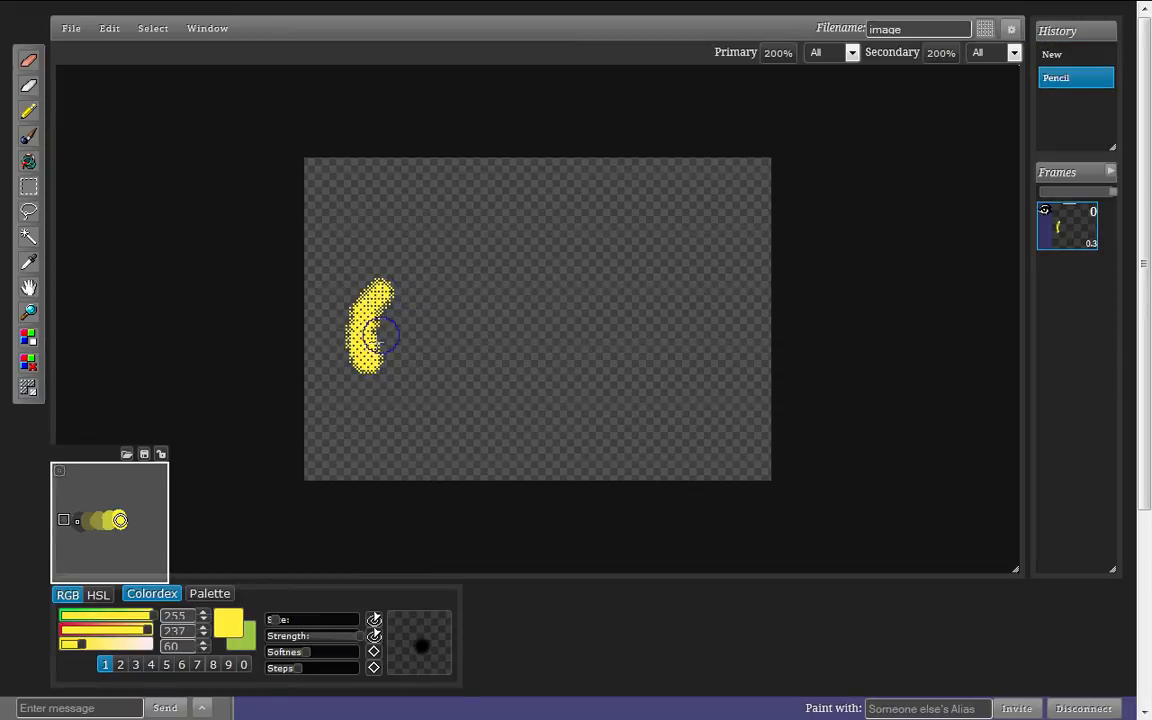
click(28, 111)
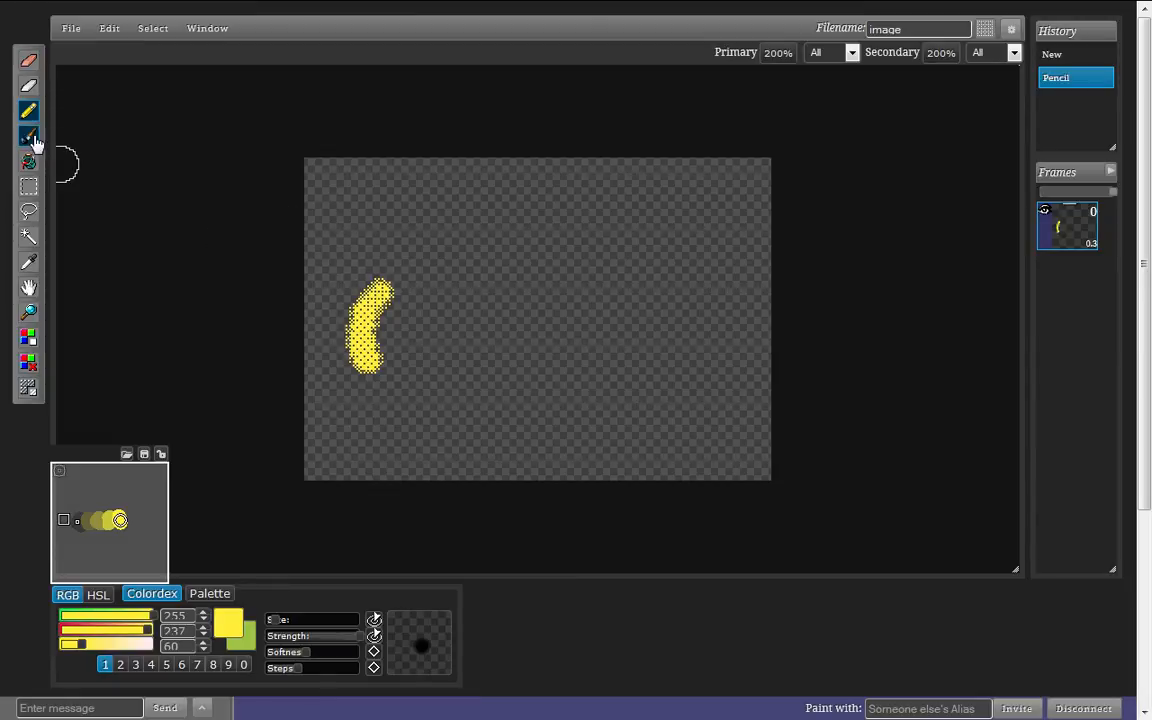
click(28, 138)
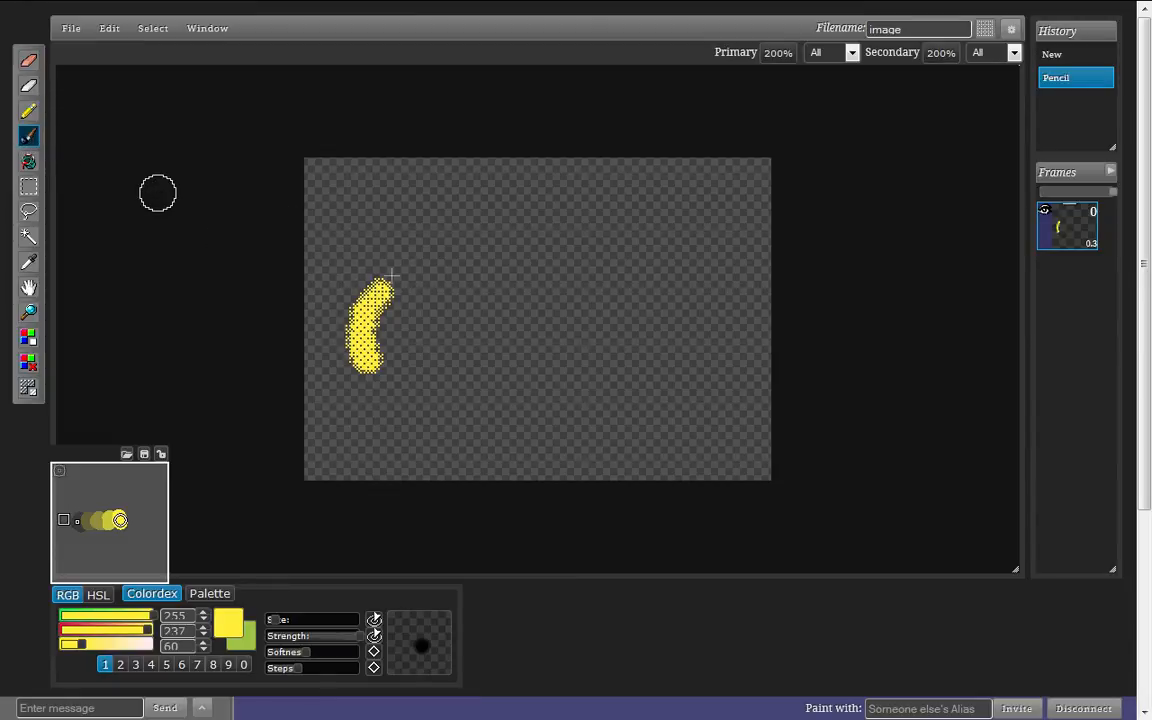
mouse_move(438, 292)
mouse_down()
mouse_move(423, 407)
mouse_move(438, 325)
mouse_up()
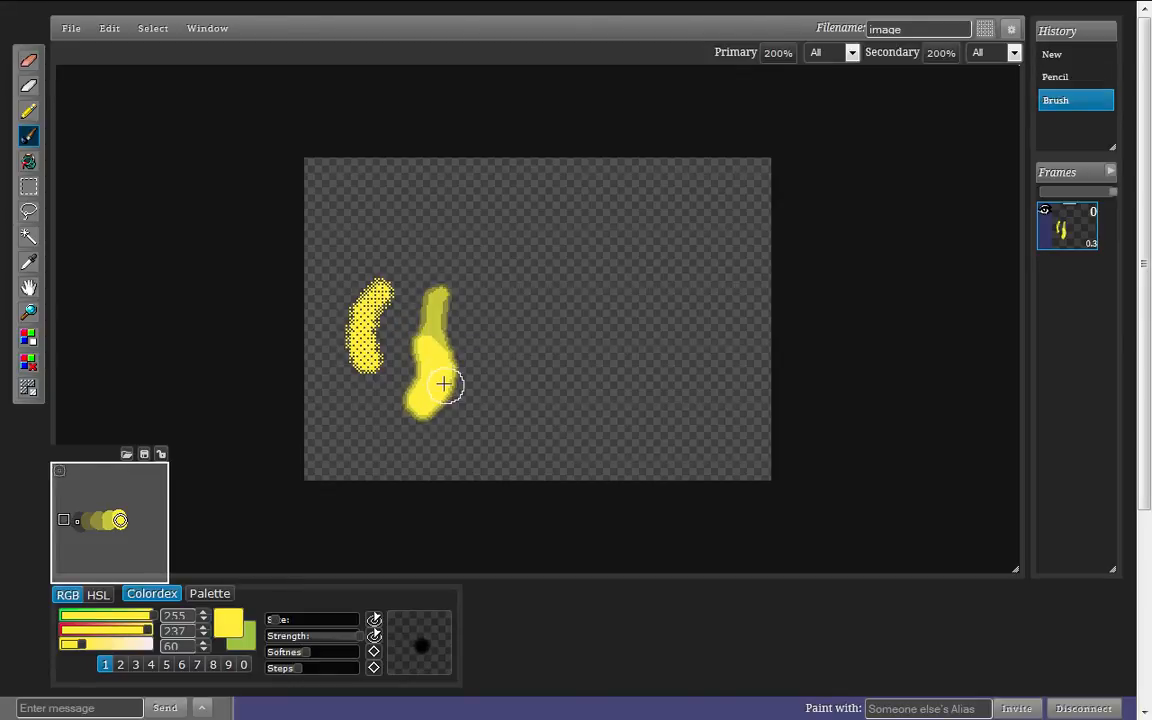
mouse_move(450, 333)
mouse_down()
mouse_move(437, 322)
mouse_move(442, 386)
mouse_move(452, 378)
mouse_up()
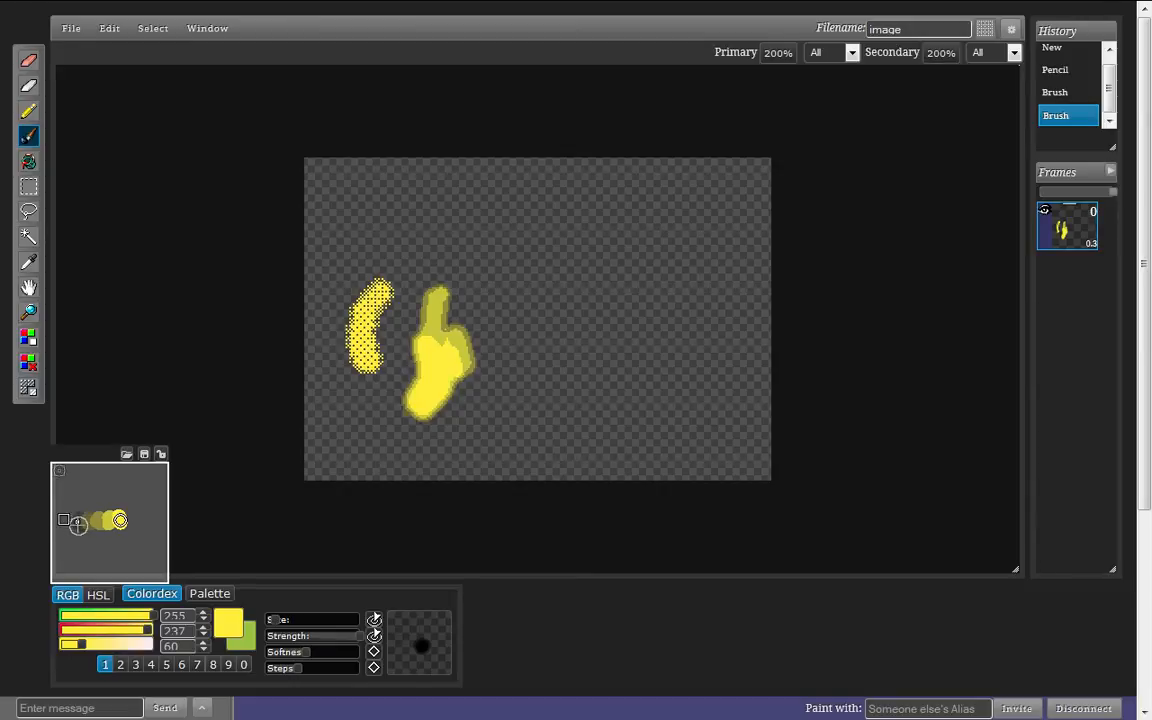
- Move the Colordex square marker onto the dark gray swatch and brush over the upper parts of the second stroke
key(ctrl)
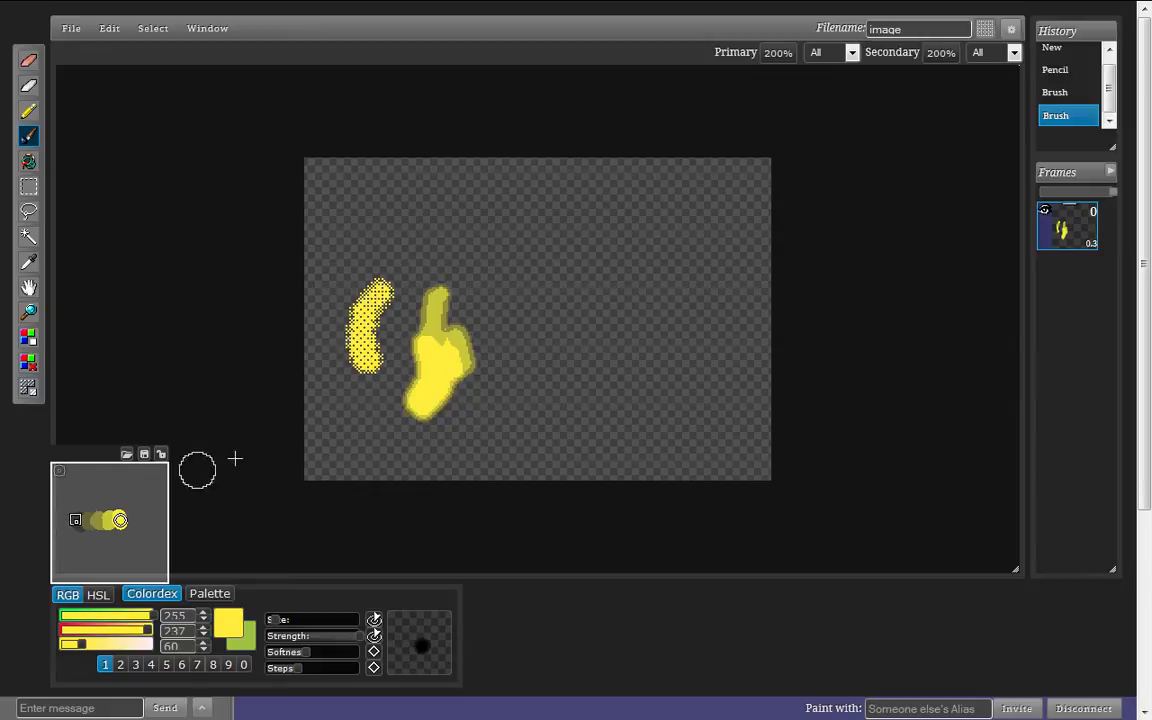
click(518, 343)
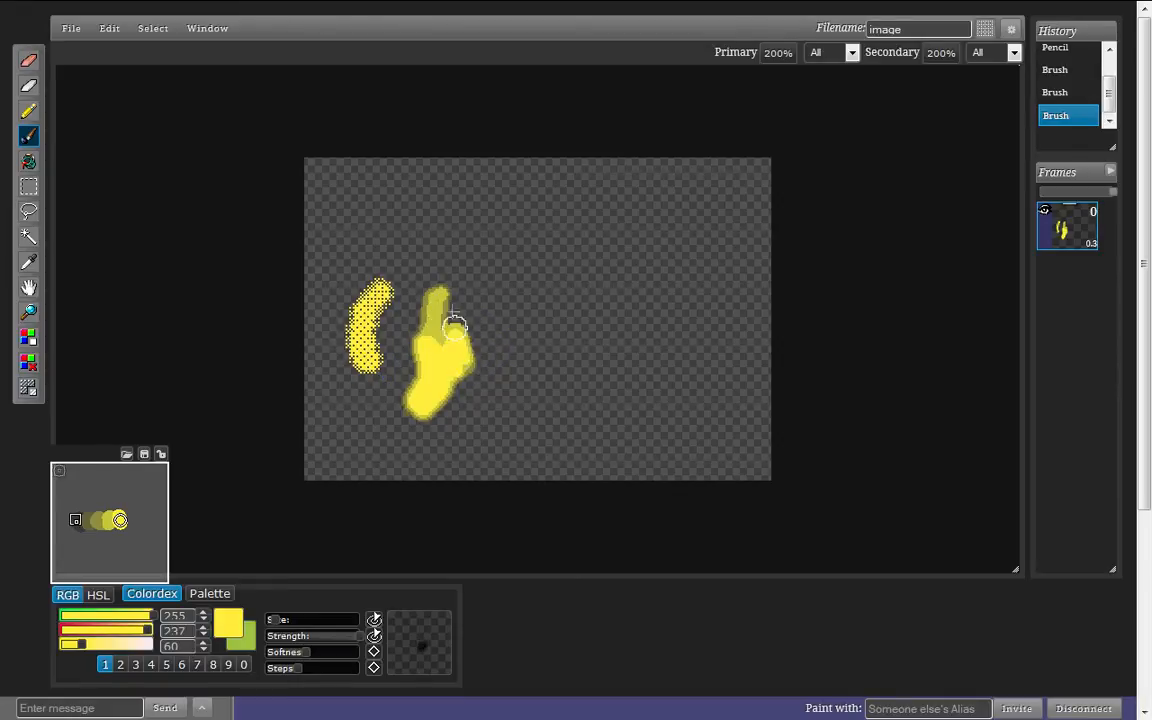
mouse_move(450, 330)
mouse_down()
mouse_move(428, 290)
mouse_move(437, 305)
mouse_move(458, 280)
mouse_move(440, 300)
mouse_up()
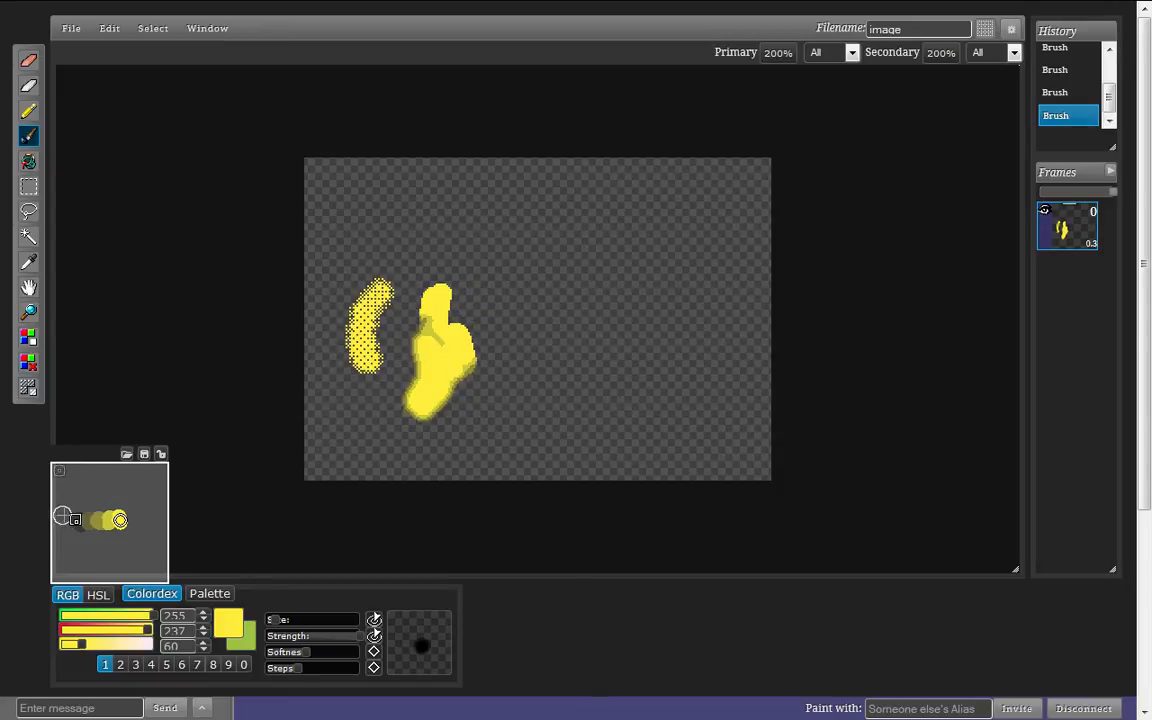
- Move the Colordex square markers to the middle olive swatch and the empty area below it, and brush a third yellow shape beside the others
key(ctrl)
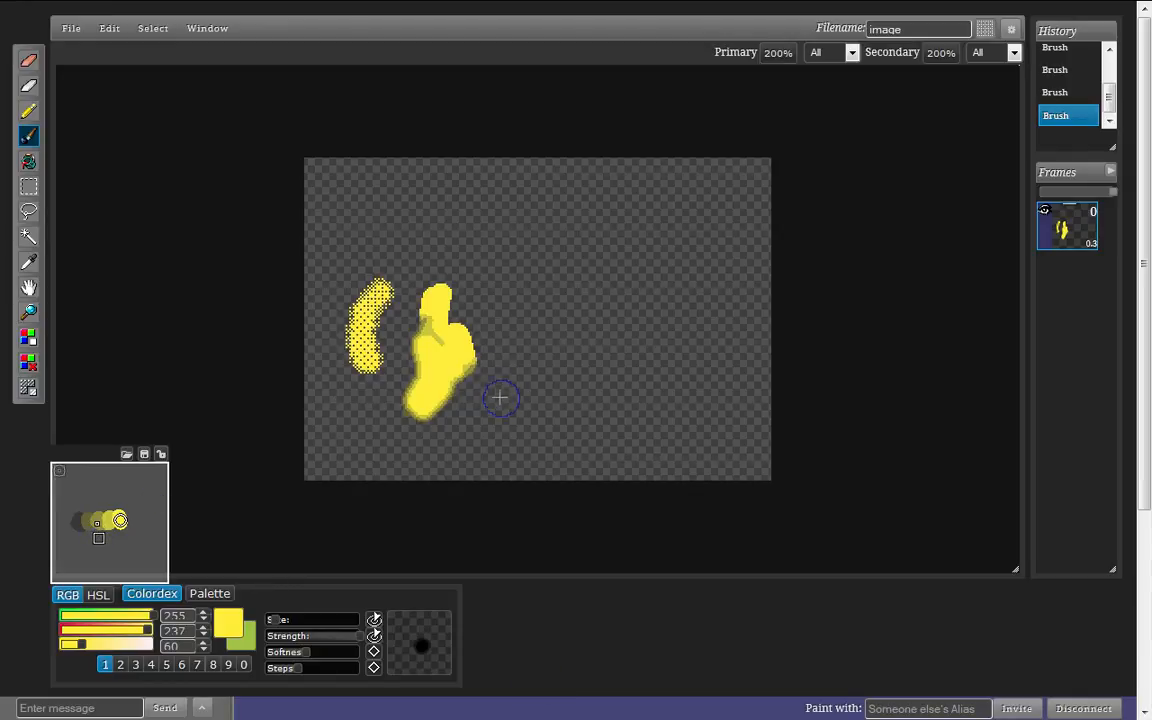
mouse_move(497, 405)
mouse_down()
mouse_move(527, 300)
mouse_move(530, 320)
mouse_move(545, 305)
mouse_move(535, 295)
mouse_move(500, 325)
mouse_up()
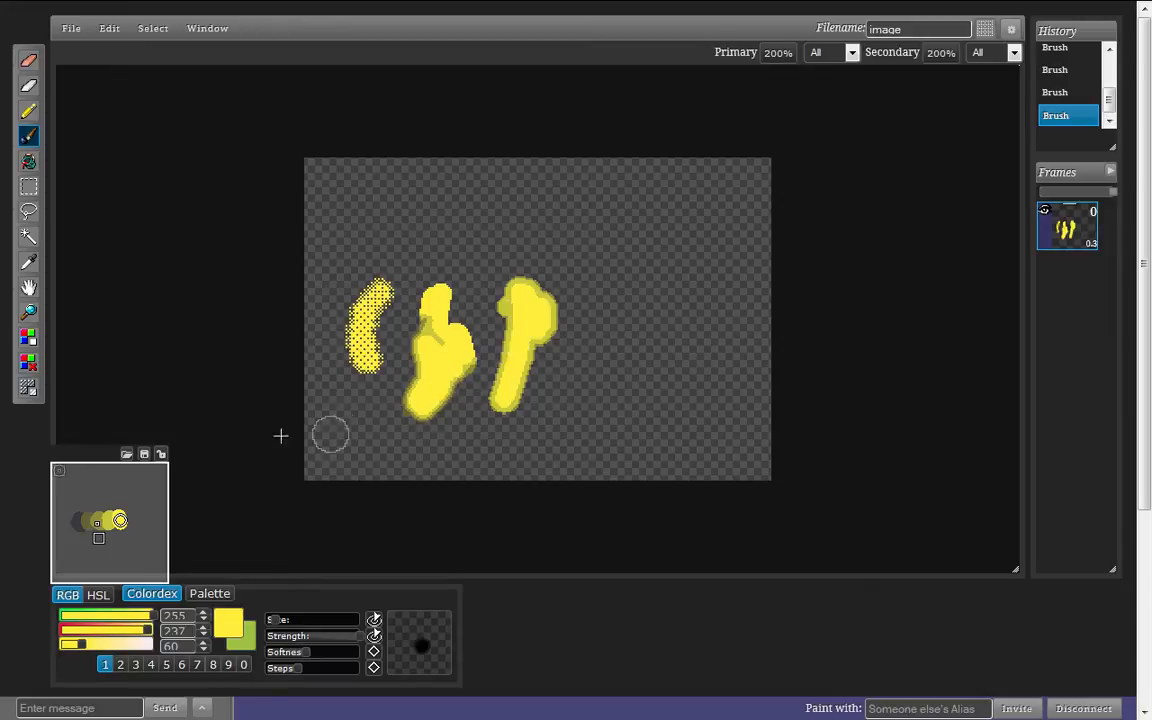
- Sample the muted yellow (RGB 202, 200, 60) and brush blobs over the top and middle of the third shape
key(alt)
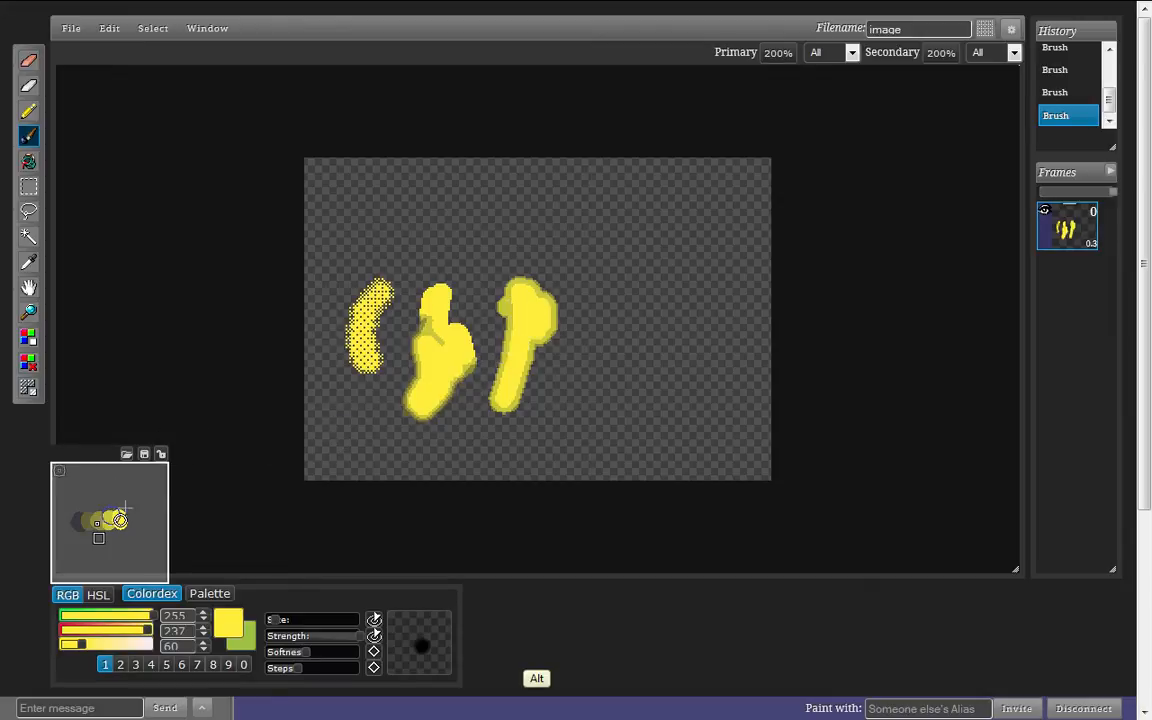
alt+click(501, 290)
mouse_move(501, 290)
mouse_down()
mouse_move(510, 275)
mouse_move(516, 298)
mouse_up()
key(ctrl)
scroll(516, 298, up, 1)
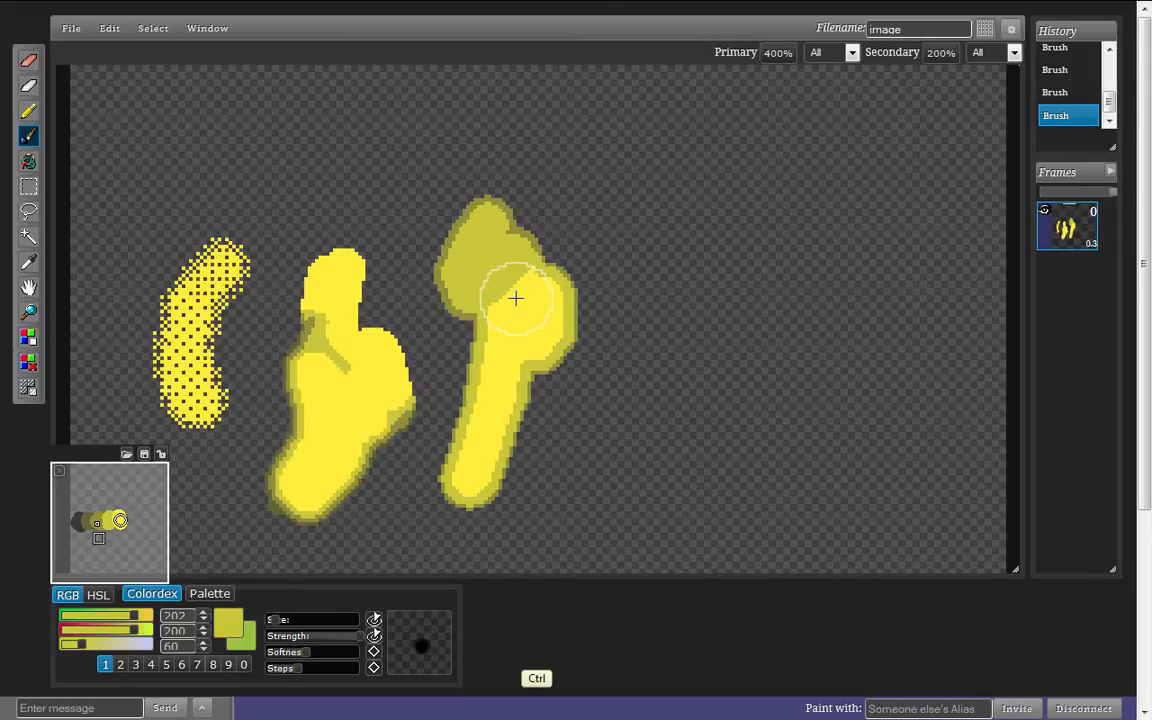
key(ctrl+z)
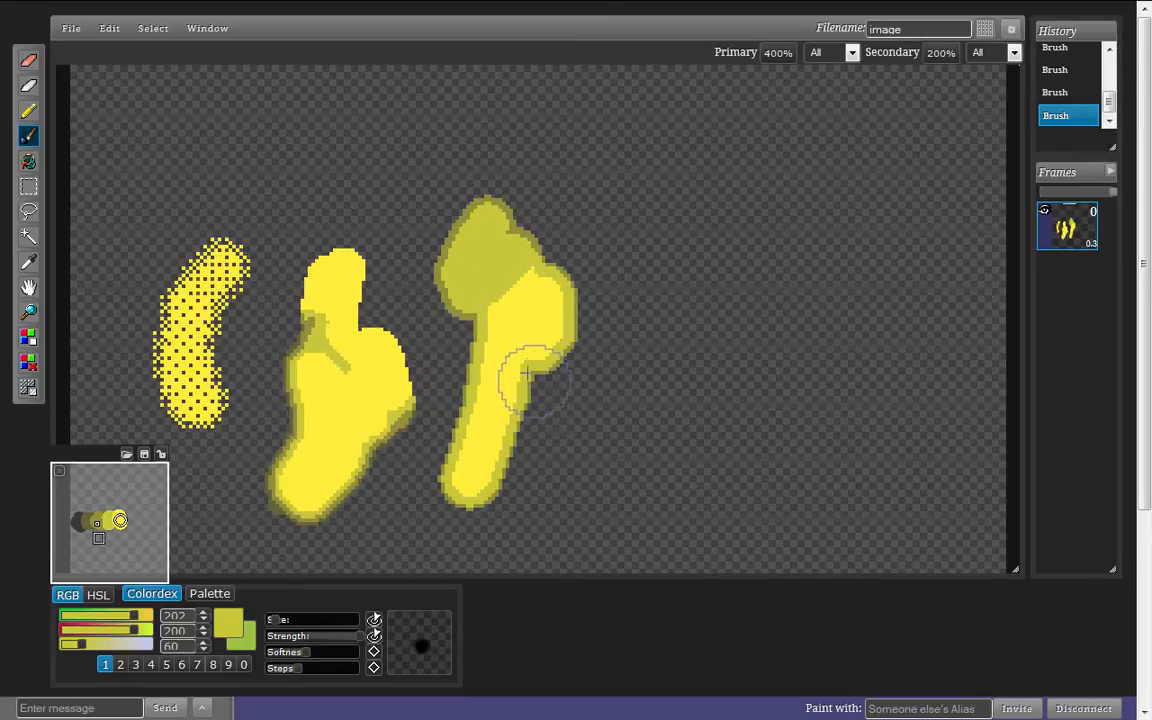
mouse_move(559, 370)
mouse_down()
mouse_move(564, 339)
mouse_move(549, 333)
mouse_move(567, 333)
mouse_move(533, 294)
mouse_move(516, 330)
mouse_move(527, 338)
mouse_move(489, 364)
mouse_move(481, 350)
mouse_move(456, 367)
mouse_move(546, 338)
mouse_move(514, 314)
mouse_up()
- Paint a blob in sampled darker olive between the second and third shapes, and extend the third shape's upper right with sampled bright yellow
key(alt)
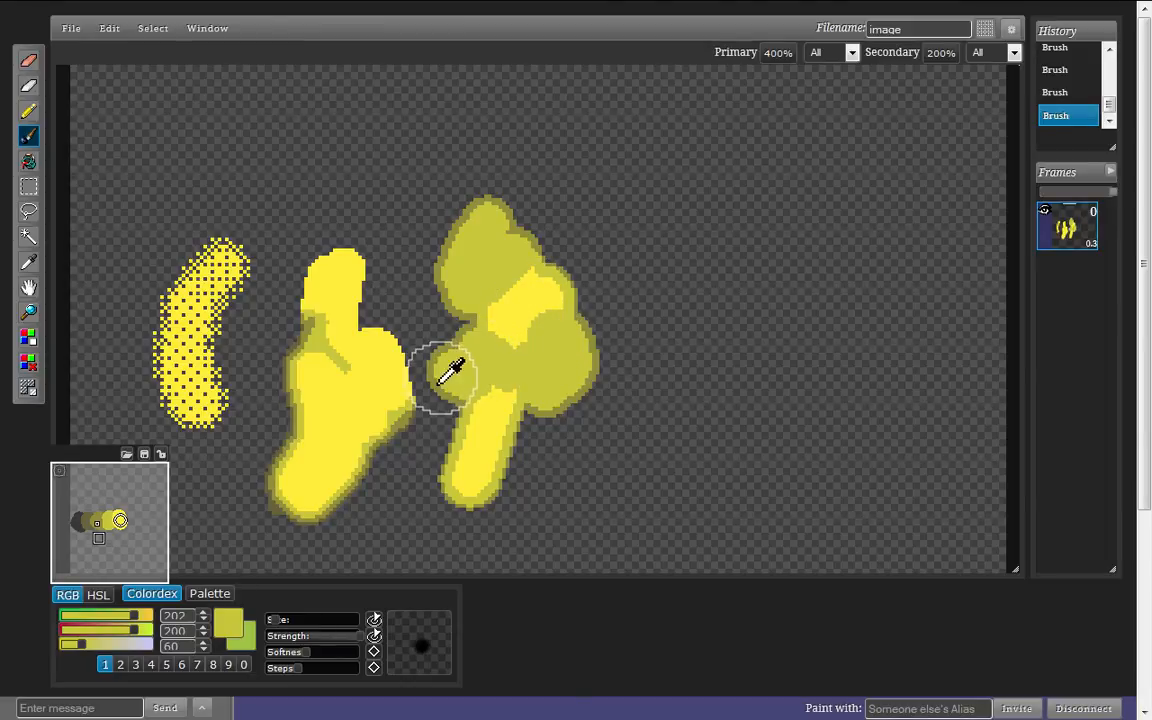
alt+click(432, 372)
mouse_move(420, 335)
mouse_down()
mouse_move(408, 368)
mouse_move(443, 323)
mouse_move(480, 327)
mouse_move(457, 350)
mouse_move(520, 330)
mouse_move(529, 284)
mouse_move(536, 297)
mouse_move(571, 276)
mouse_up()
key(alt)
alt+click(522, 313)
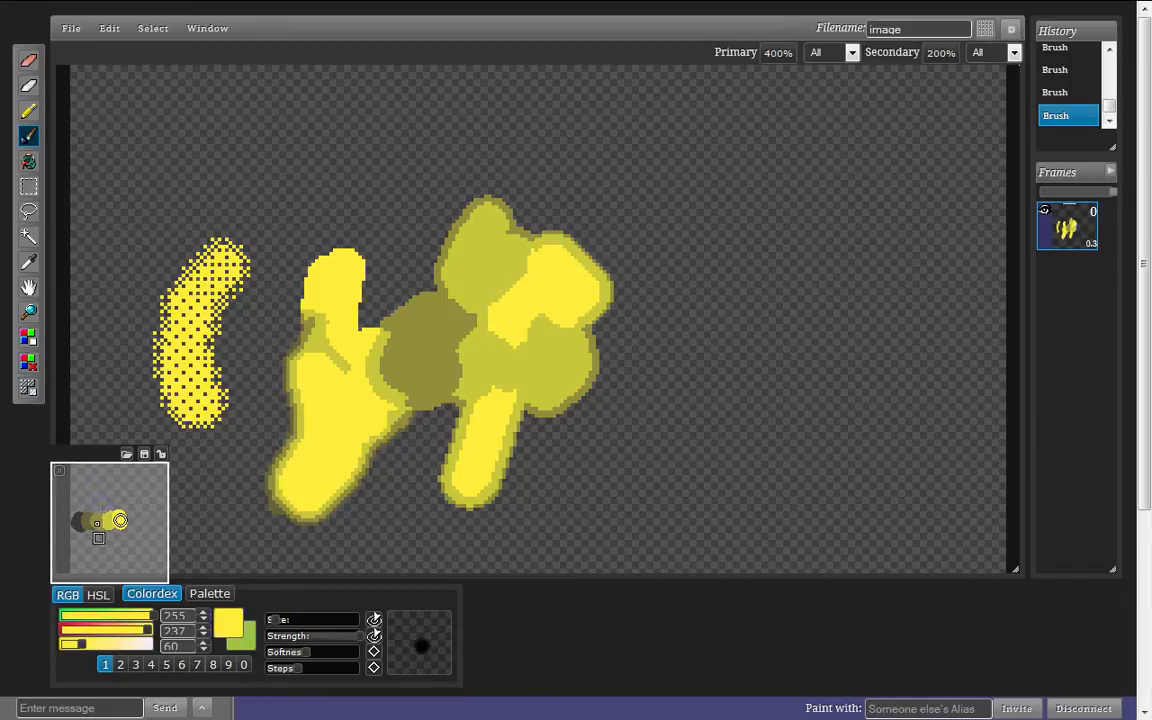
- Move the Colordex circle marker to the dark gray swatch and brush a dark shape over the top of the third shape
key(ctrl)
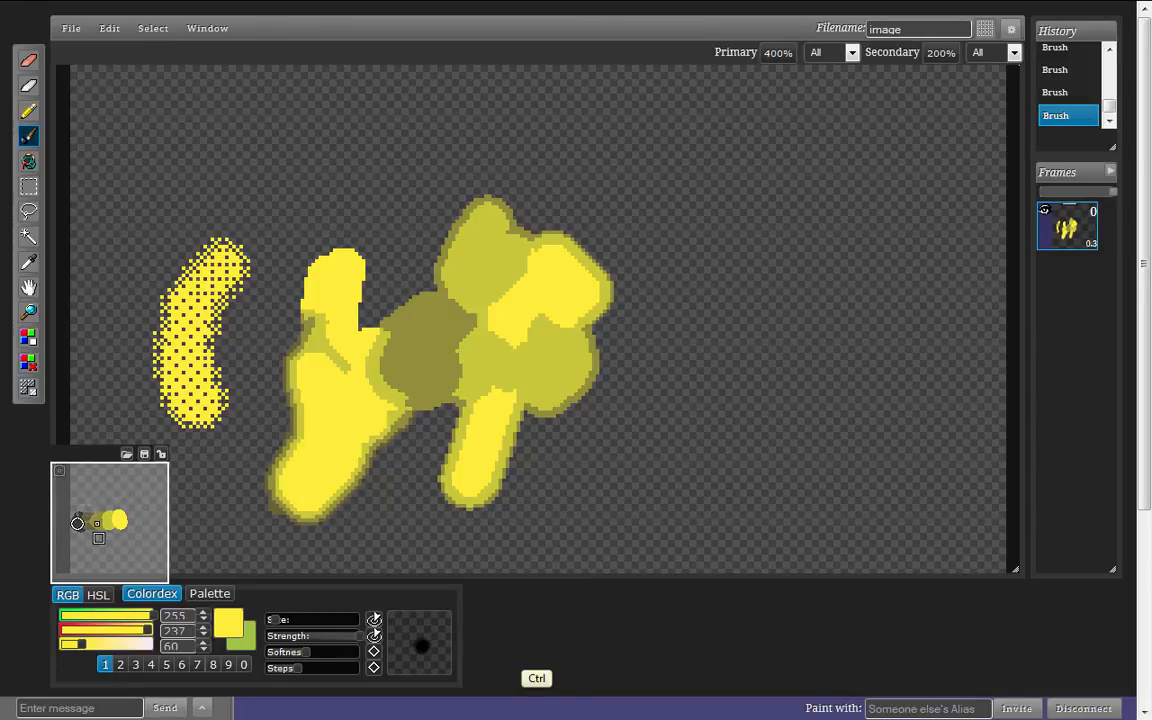
mouse_move(468, 211)
mouse_down()
mouse_move(470, 175)
mouse_move(483, 200)
mouse_move(479, 163)
mouse_move(477, 196)
mouse_move(458, 140)
mouse_up()
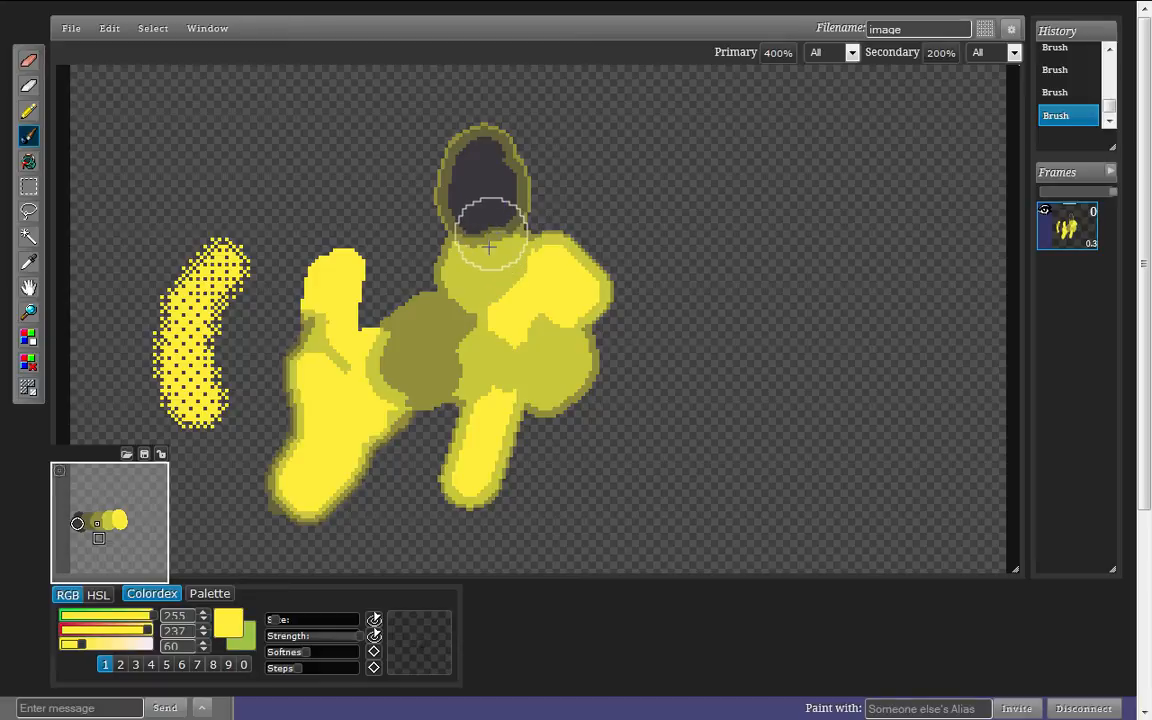
mouse_move(489, 246)
mouse_down()
mouse_move(532, 273)
mouse_move(526, 292)
mouse_move(536, 265)
mouse_move(522, 200)
mouse_move(553, 250)
mouse_move(568, 237)
mouse_move(566, 212)
mouse_move(530, 205)
mouse_up()
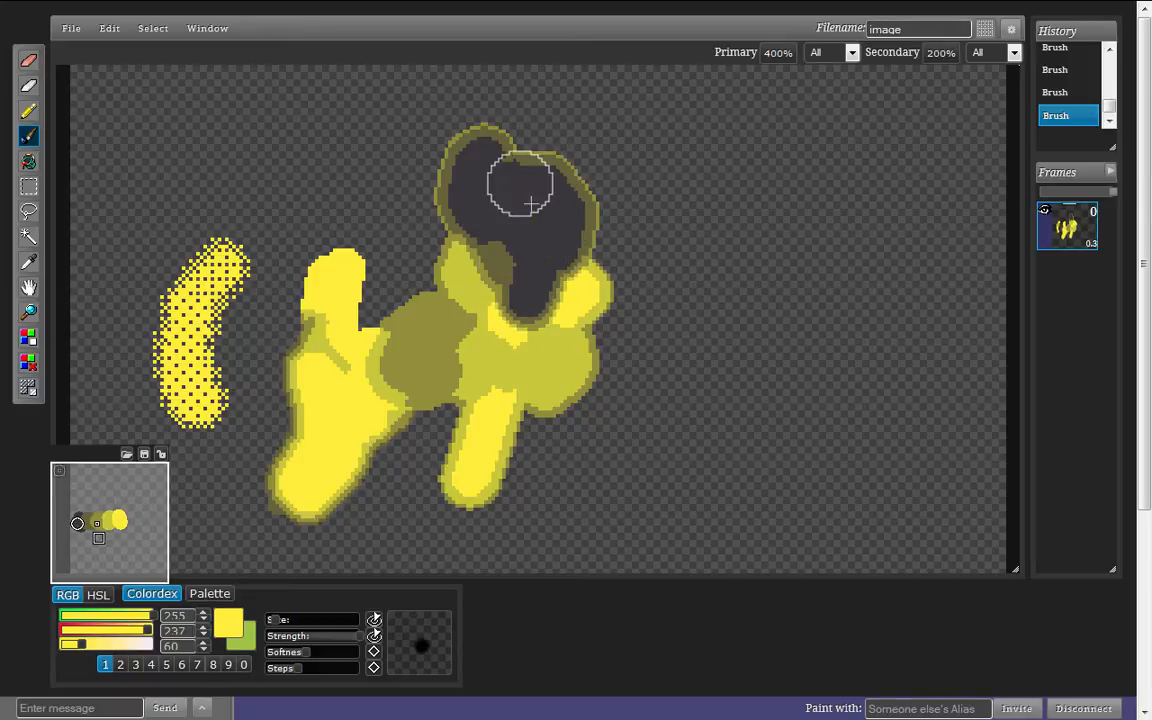
- Move the Colordex square markers to the bright yellow swatch and the empty area beside it, and brush a dark blob beside the third shape
key(alt)
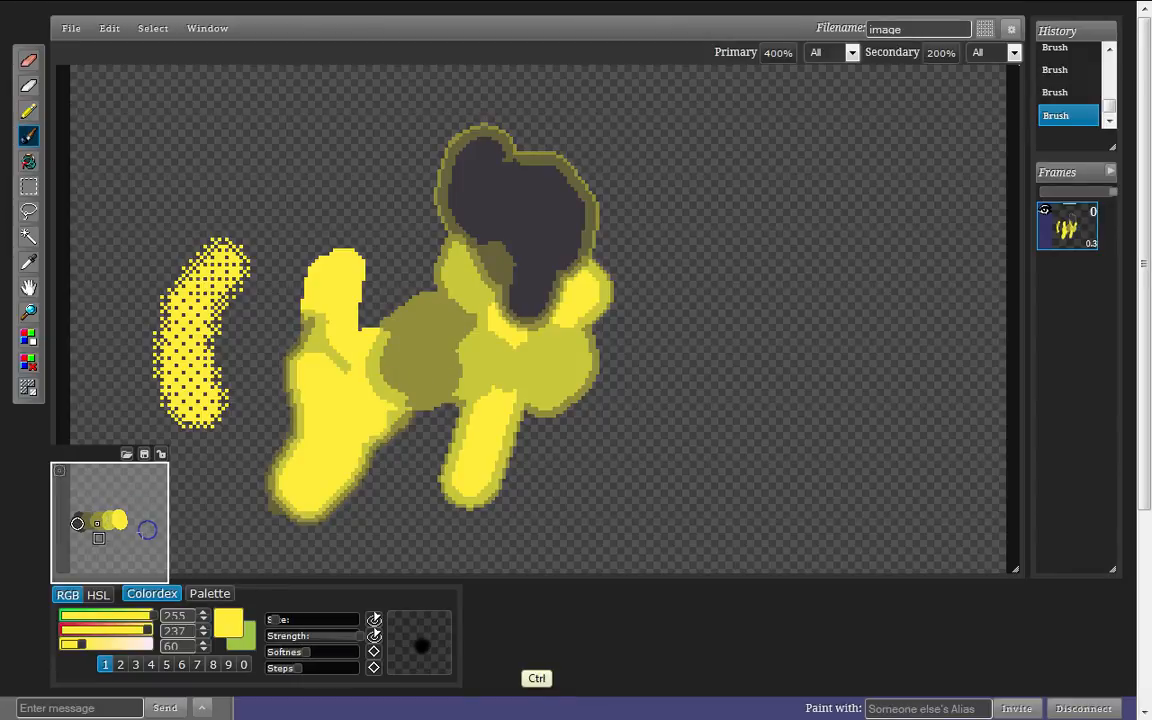
key(ctrl)
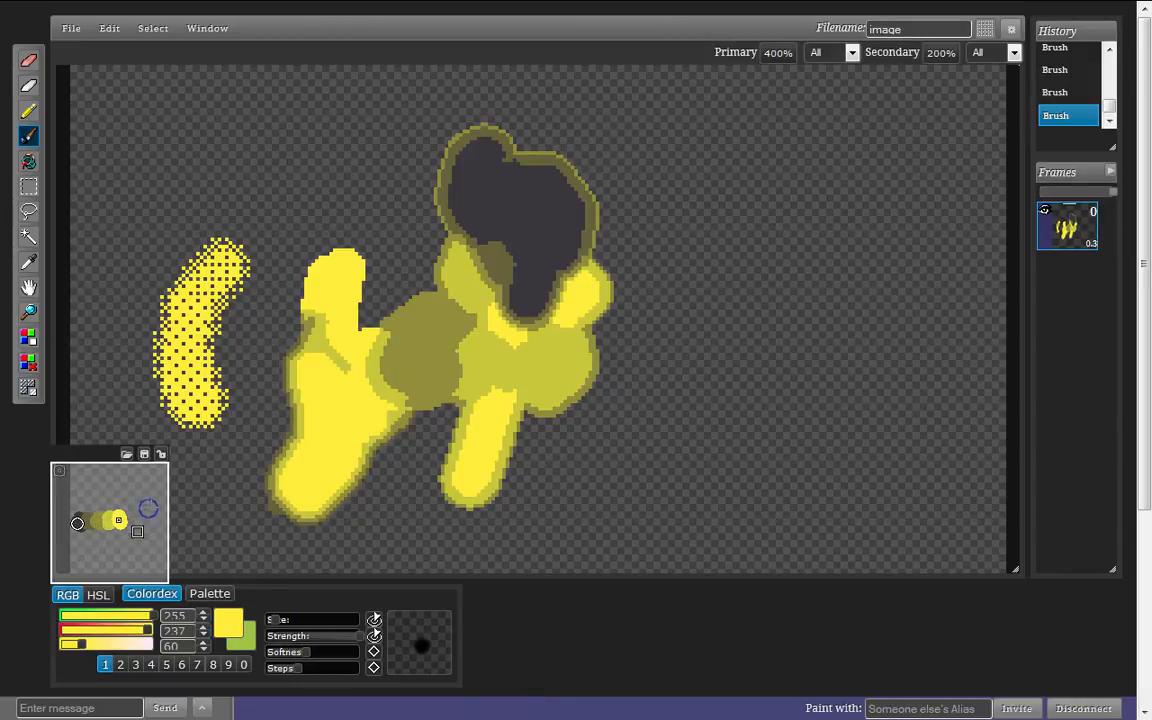
mouse_move(612, 420)
mouse_down()
mouse_move(620, 350)
mouse_move(586, 386)
mouse_move(636, 408)
mouse_move(650, 358)
mouse_move(645, 418)
mouse_move(646, 381)
mouse_up()
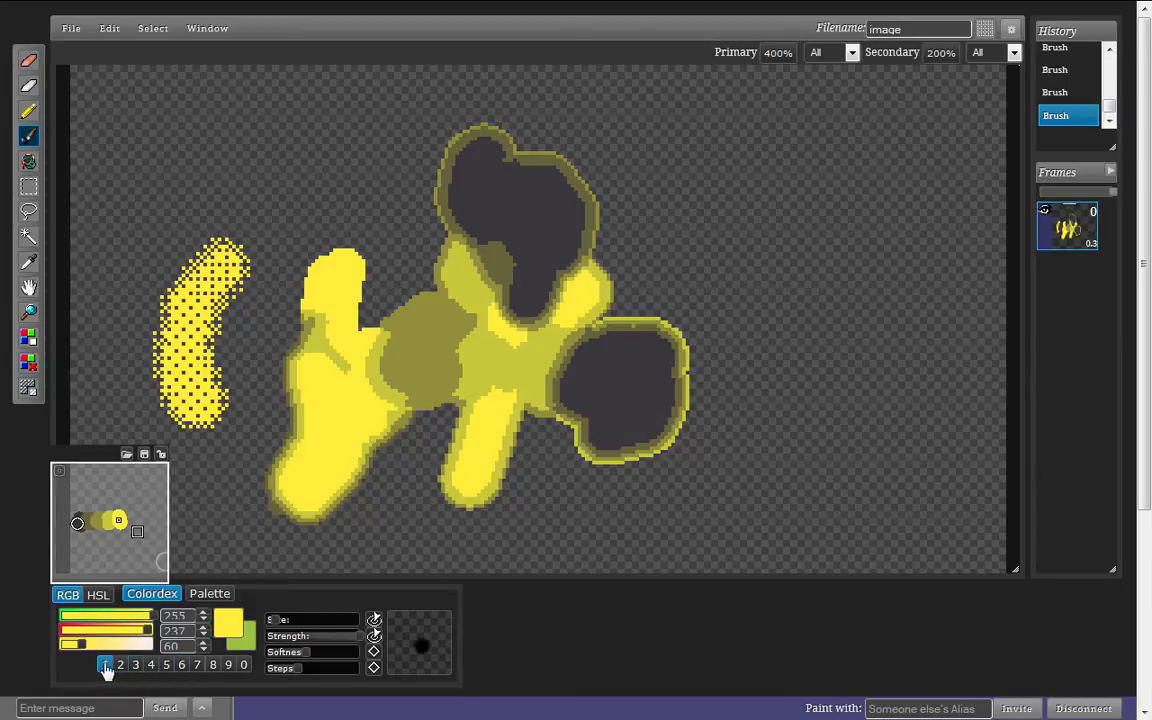
- Lower the size, strength, softness and steps of brush preset 6, compare it with preset 4, and return to preset 1
click(182, 664)
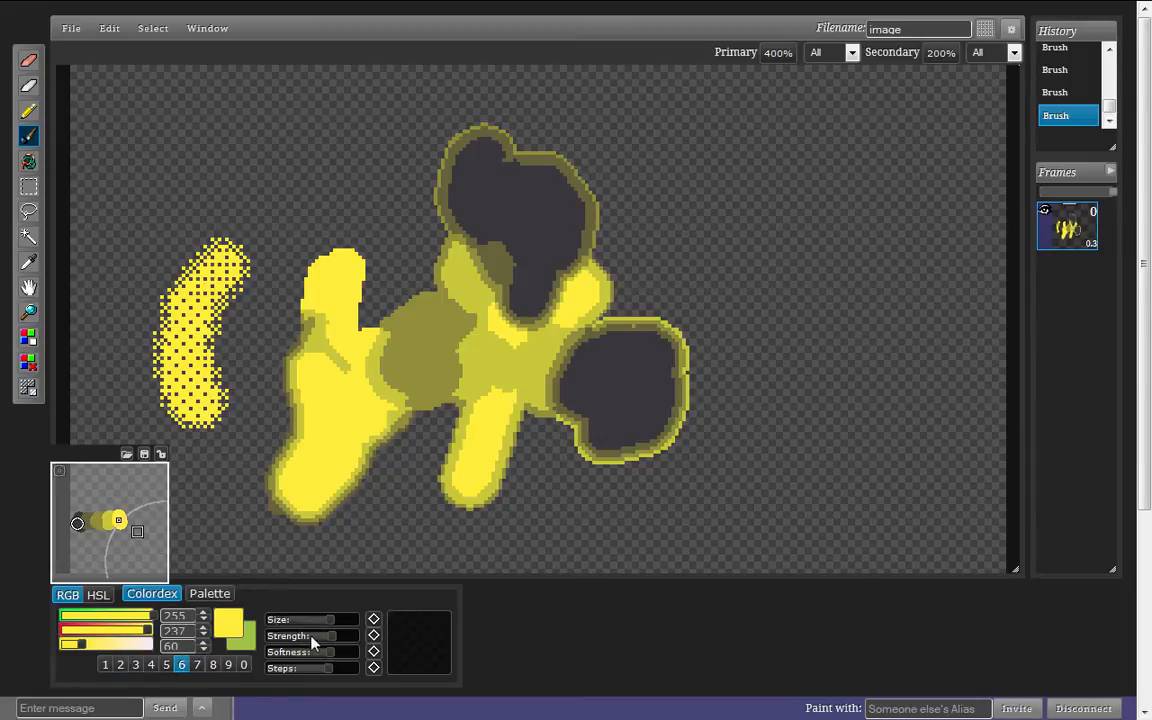
click(310, 637)
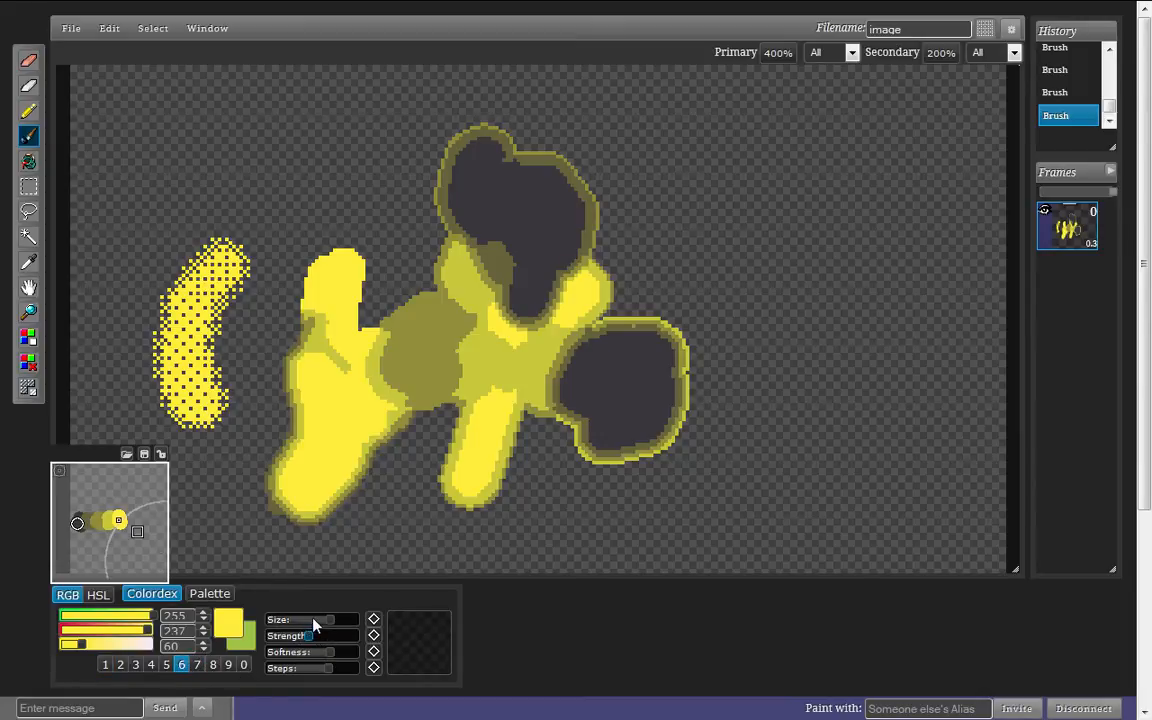
click(314, 620)
click(307, 668)
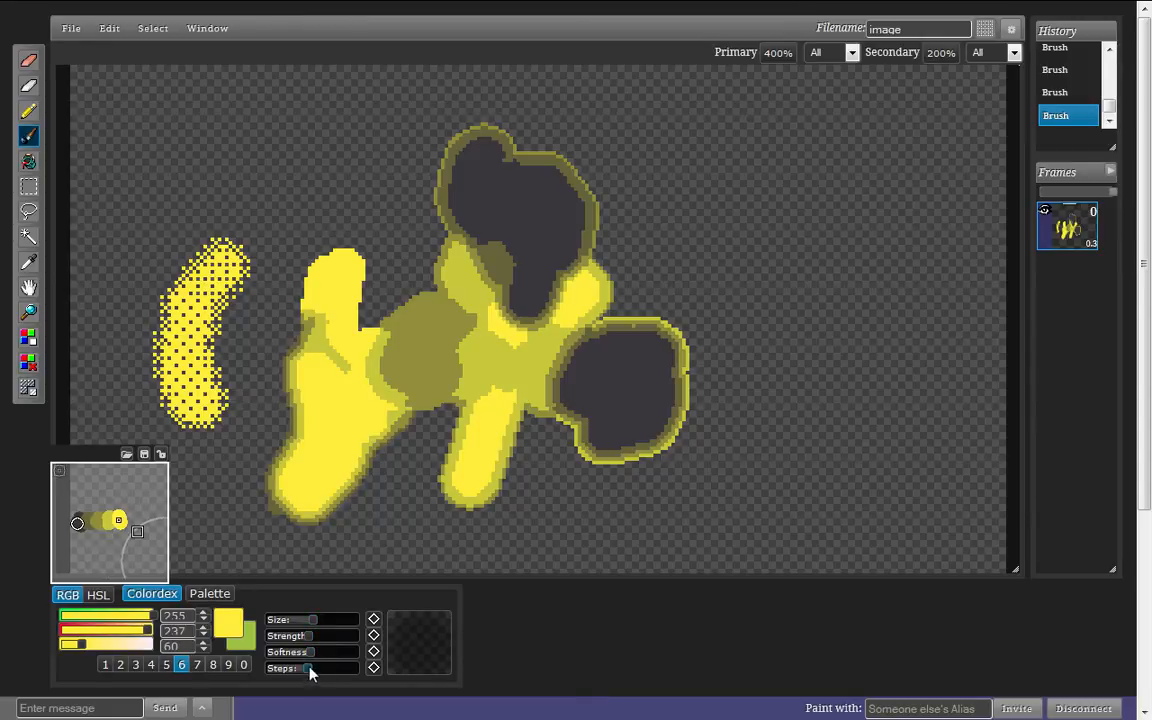
click(151, 666)
click(182, 666)
click(106, 665)
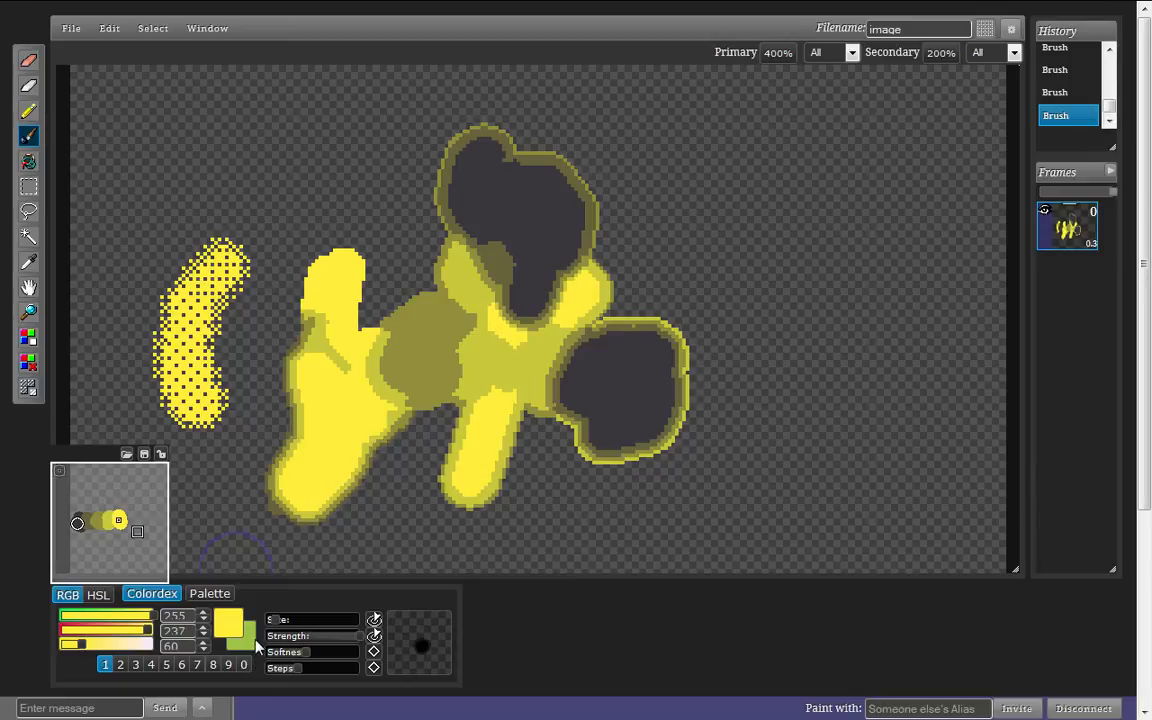
- With the Pencil tool, draw a dithered yellow stroke above the existing dithered one and a dithered green stroke (RGB 156, 195, 67) beside it
click(30, 114)
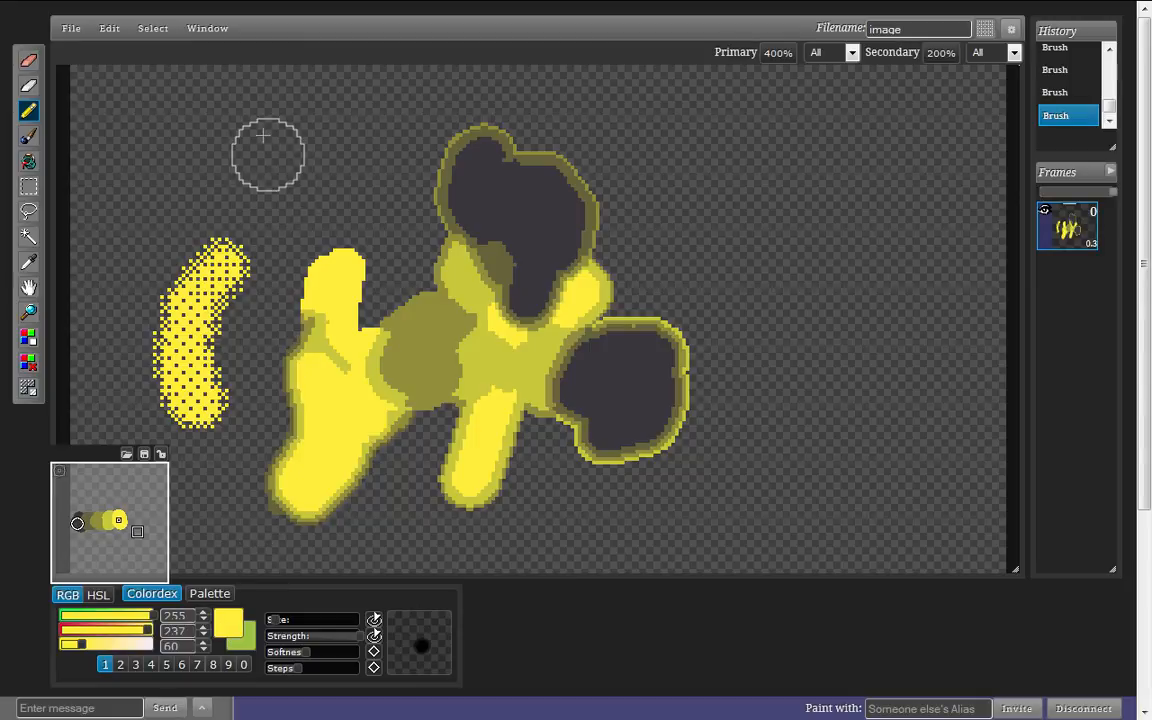
drag(238, 117, 188, 163)
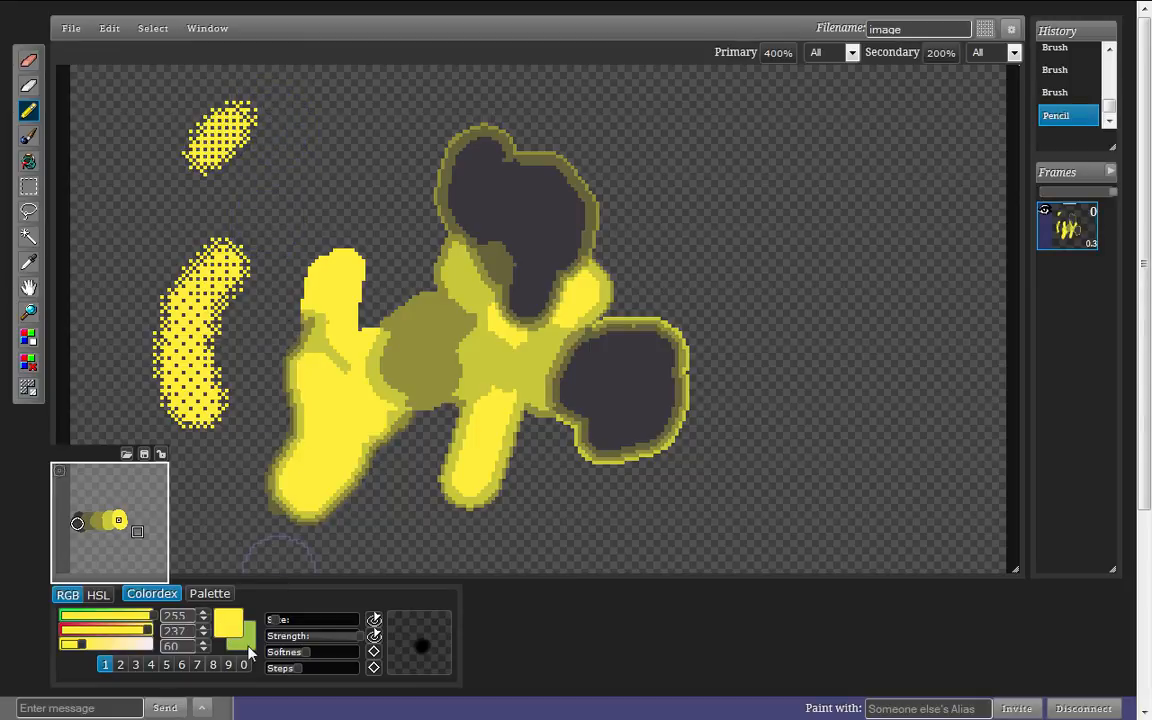
click(248, 642)
mouse_move(250, 138)
mouse_down()
mouse_move(265, 125)
mouse_move(245, 160)
mouse_move(288, 132)
mouse_up()
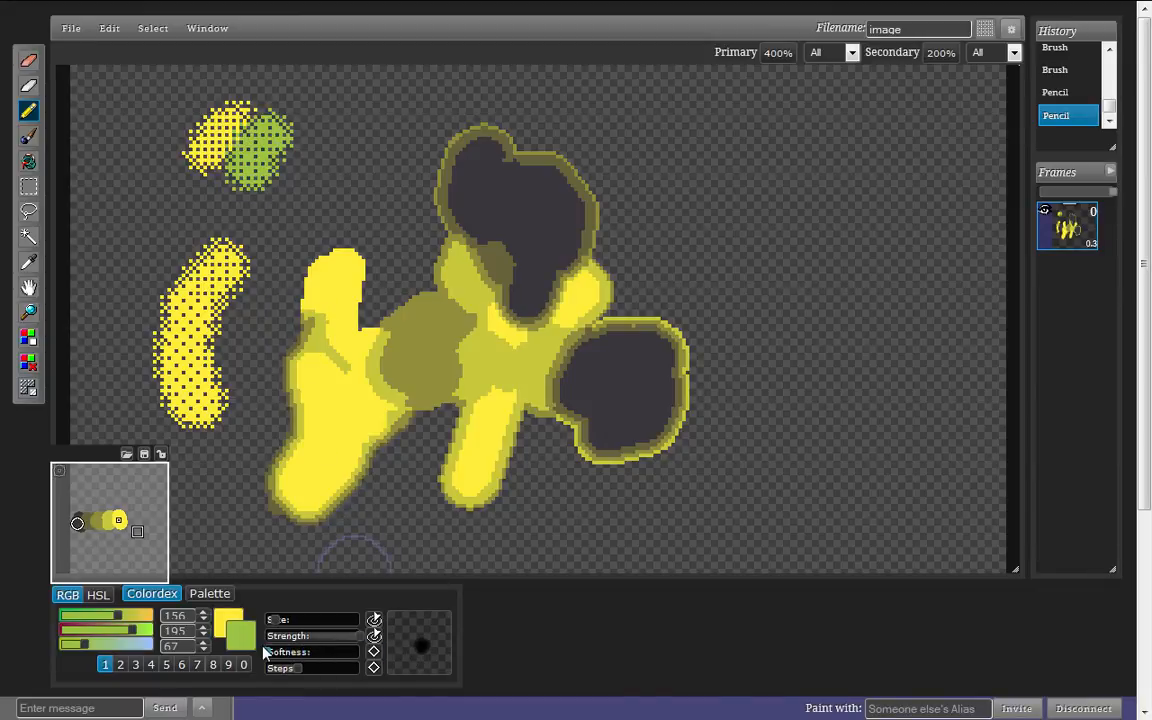
- Reduce the brush softness and steps to their minimum and pencil a short vertical green stroke beside the upper dark shape
drag(265, 652, 335, 652)
click(297, 652)
click(299, 668)
click(260, 667)
mouse_move(292, 654)
mouse_down()
mouse_move(342, 656)
mouse_move(248, 656)
mouse_up()
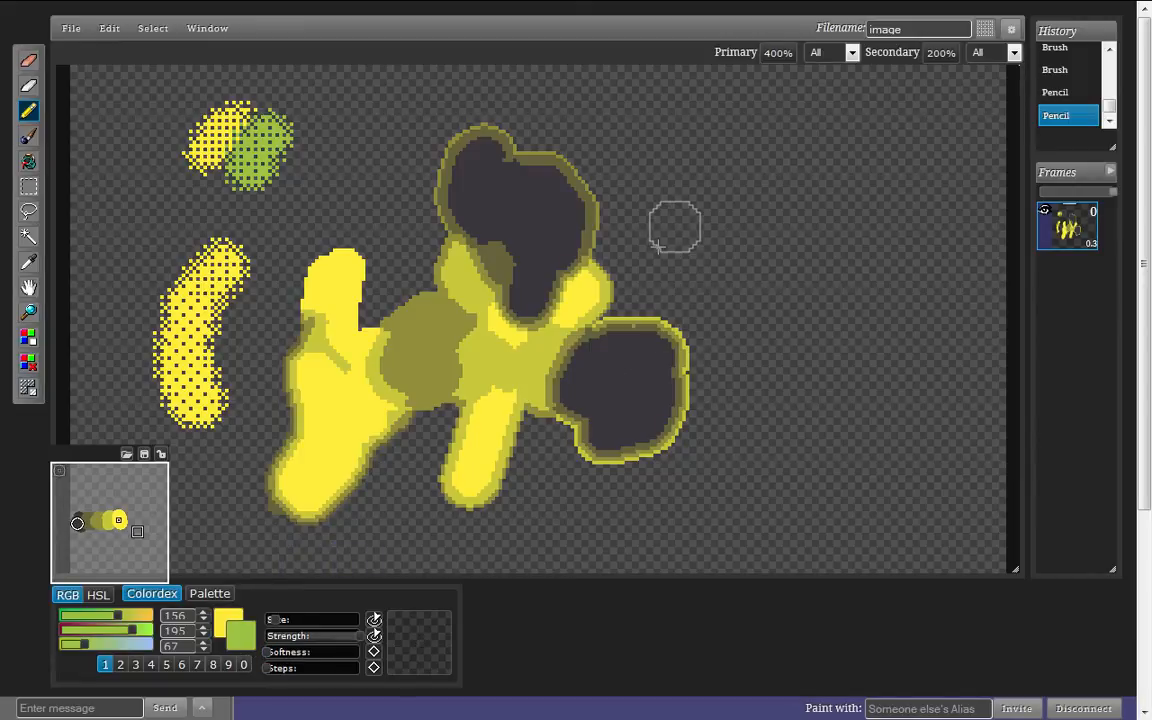
drag(672, 230, 671, 270)
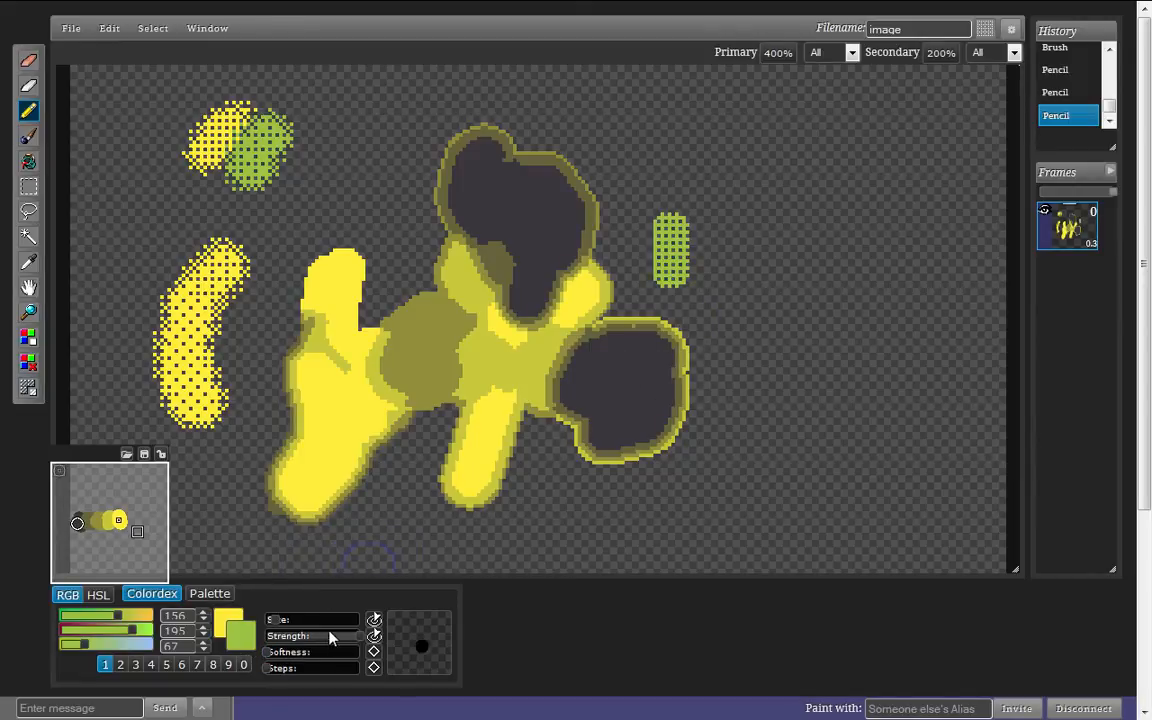
- Turn off the pressure control for brush strength and pencil a long solid green curved stroke beside the short dithered one
click(374, 637)
drag(724, 242, 757, 338)
drag(739, 383, 664, 479)
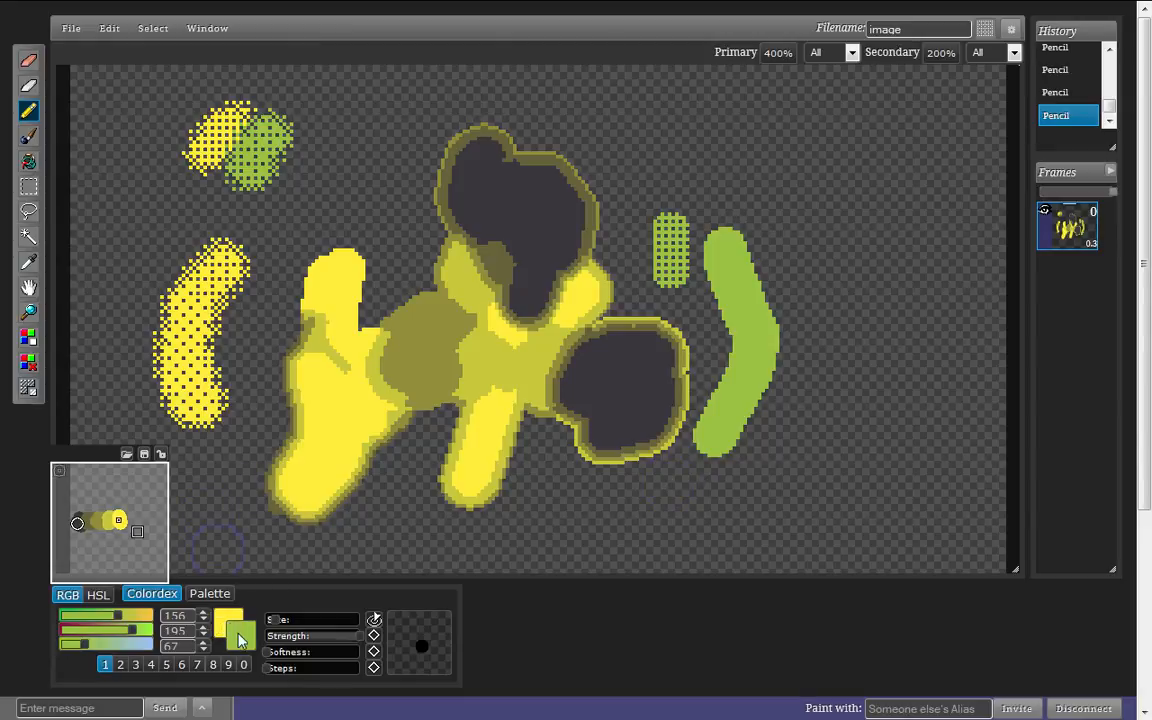
- Swap to yellow, pencil a diagonal stroke across the lower end of the green curve, and swap back to green
key(x)
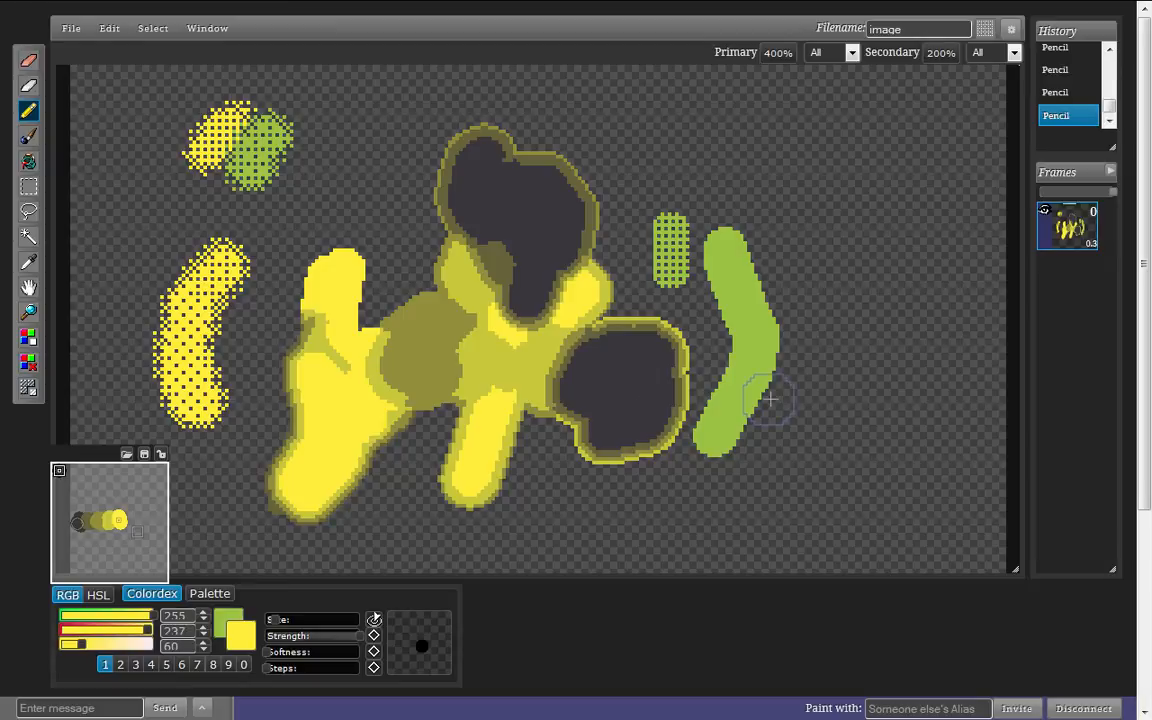
drag(740, 458, 787, 405)
key(x)
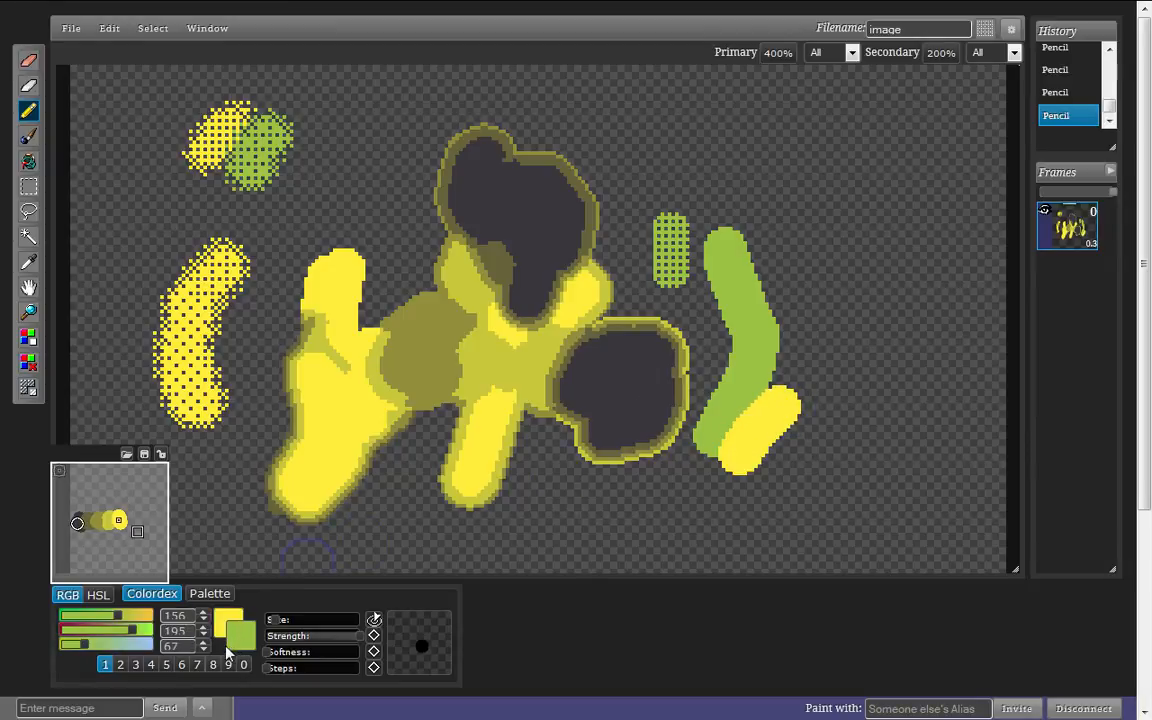
- Set the green color's blue value to 200, pencil a light blue stroke beside the green curve, and overlap it with a yellow stroke using the swapped color
click(135, 647)
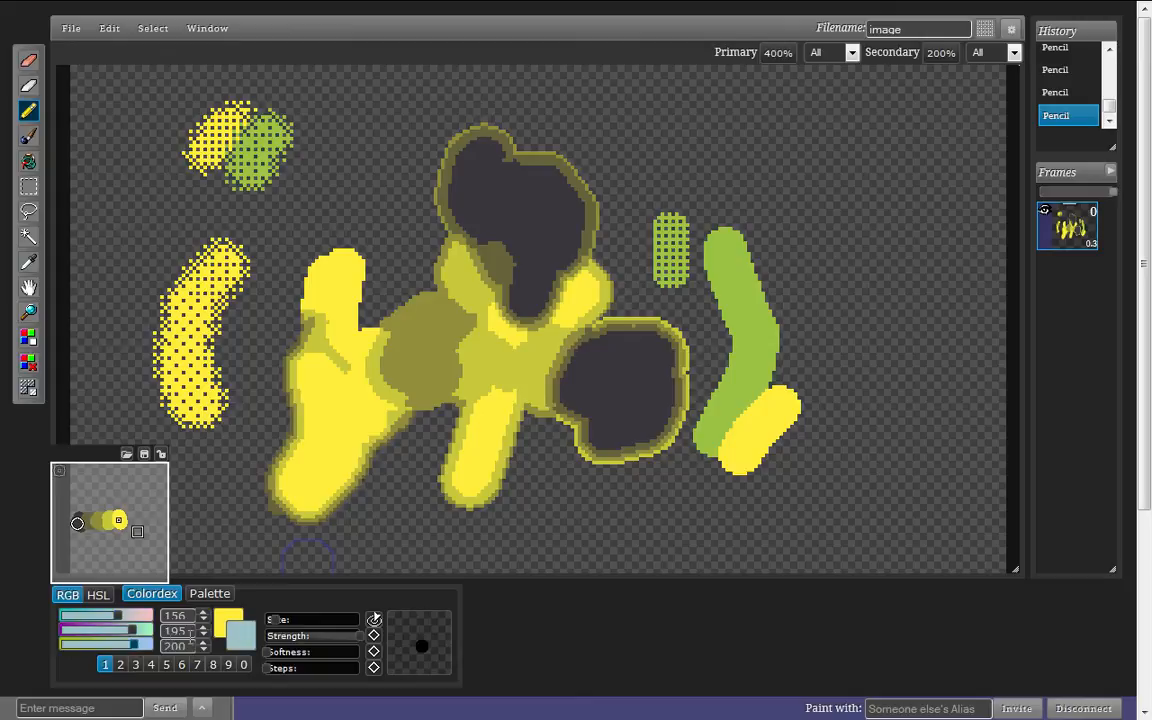
drag(807, 296, 807, 342)
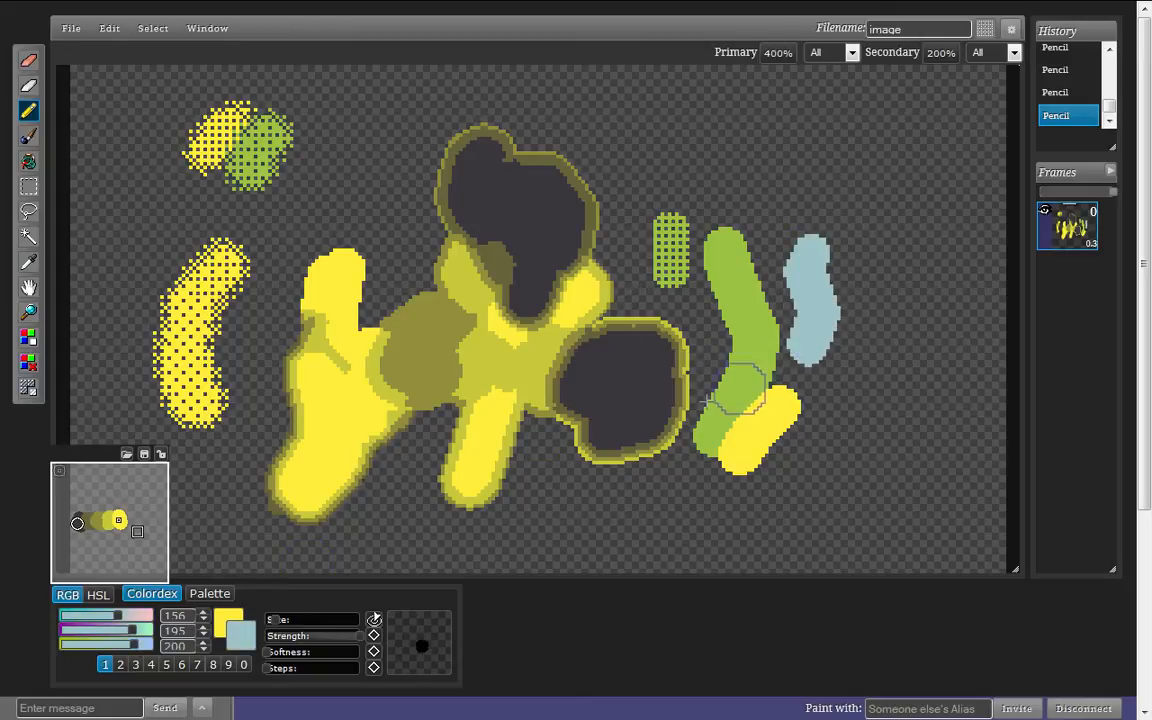
key(x)
drag(843, 297, 845, 365)
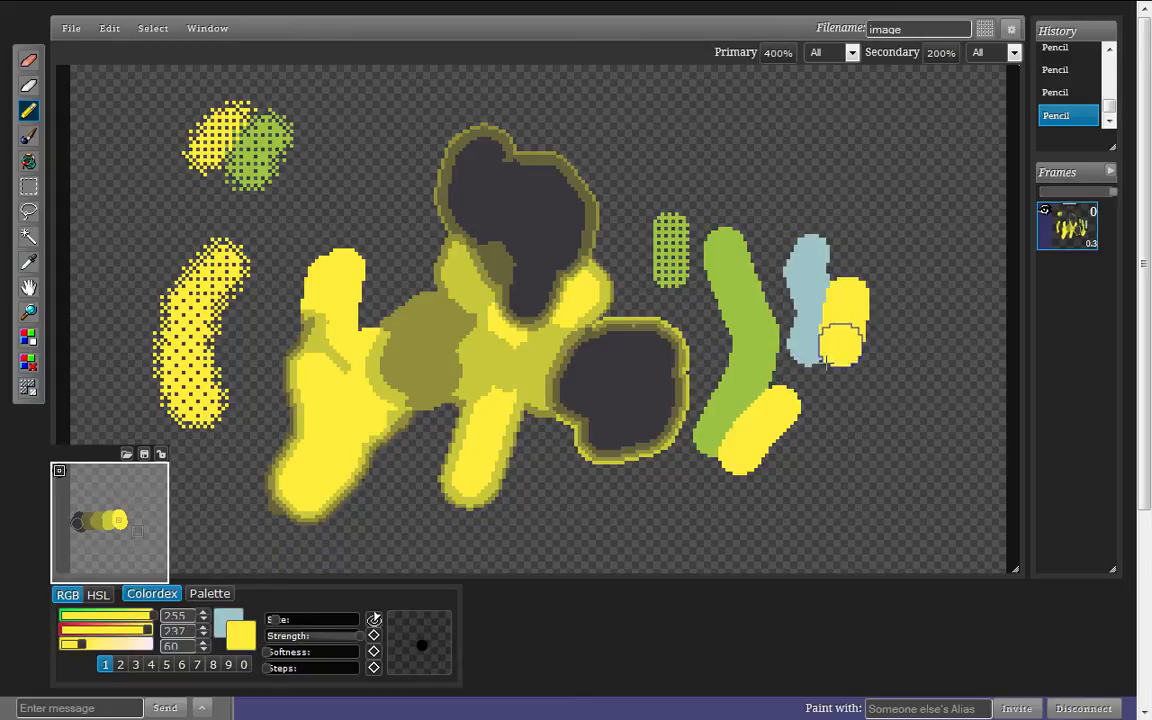
key(x)
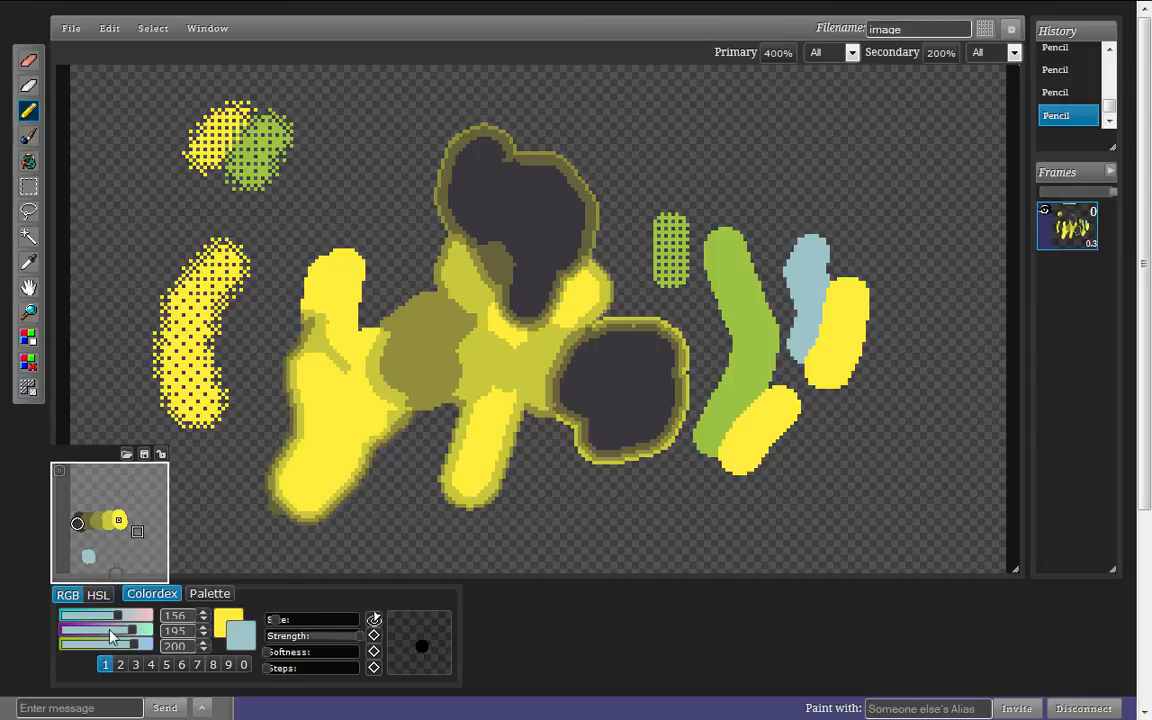
- Extend the light blue Colordex swatch with a row of swatches in RGB 91, 135, 200, then 91, 55, 200 and 144, 0, 200
mouse_move(98, 568)
mouse_down()
mouse_move(84, 546)
mouse_move(103, 555)
mouse_up()
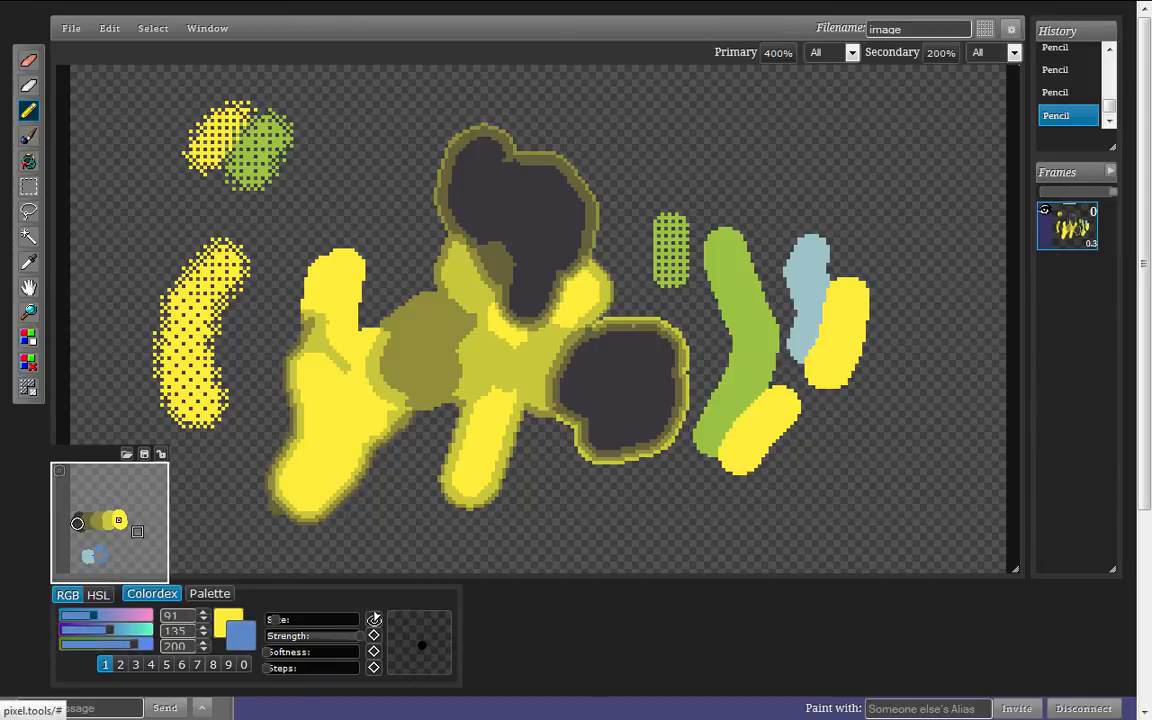
drag(100, 629, 79, 629)
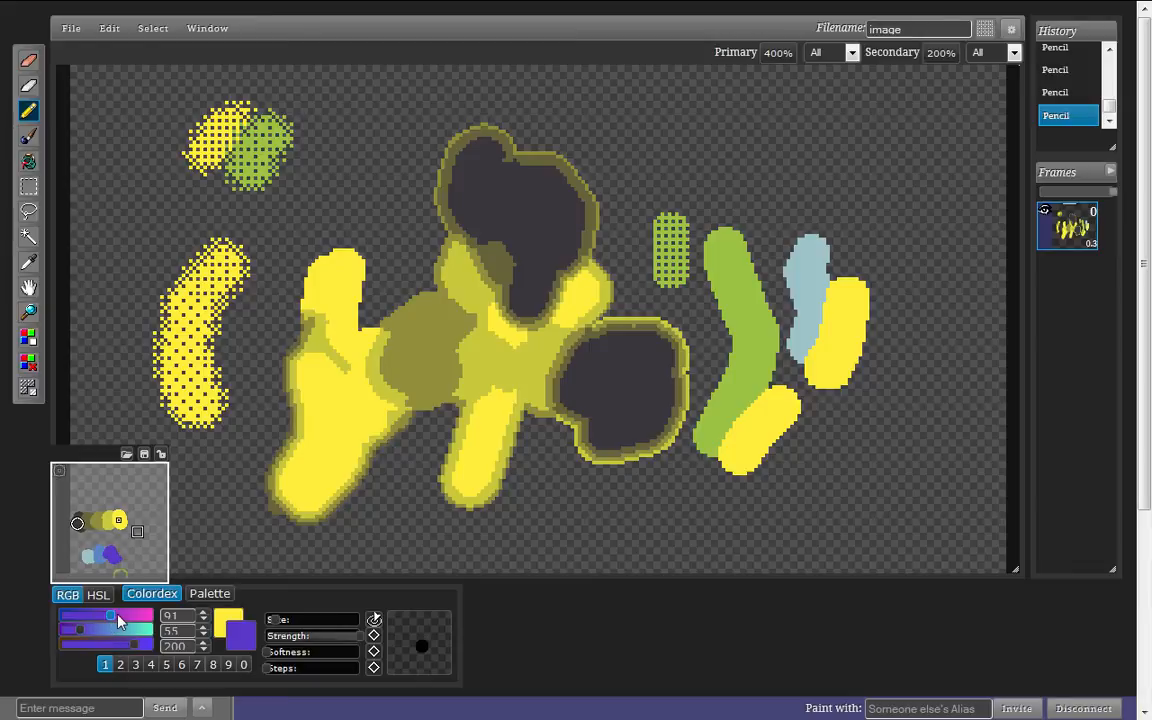
drag(117, 615, 59, 630)
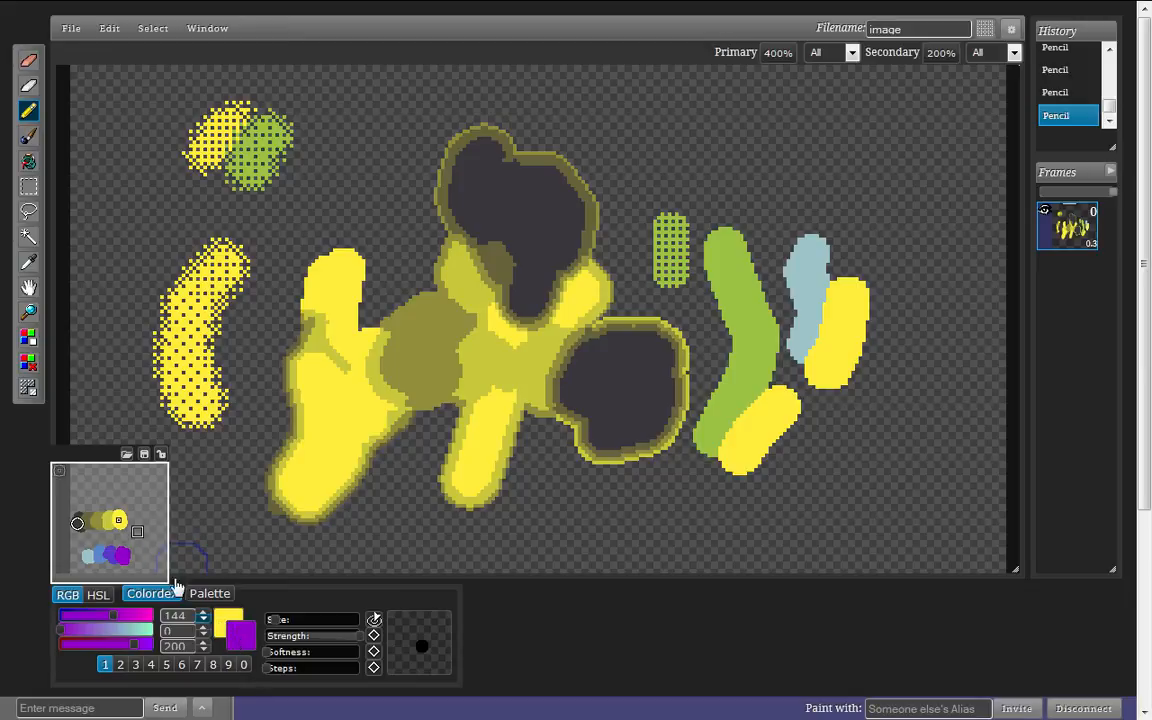
- Dab purple onto the light blue Colordex swatch and sample the light blue (RGB 156, 195, 200) from that swatch
key(ctrl)
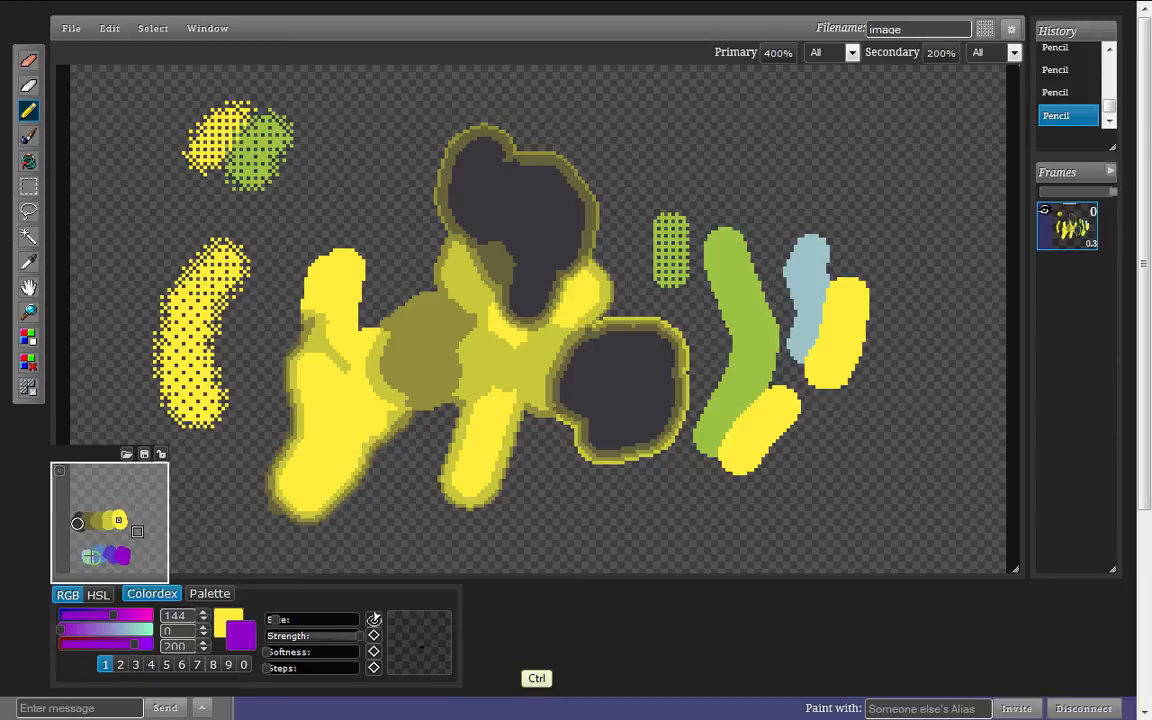
click(88, 556)
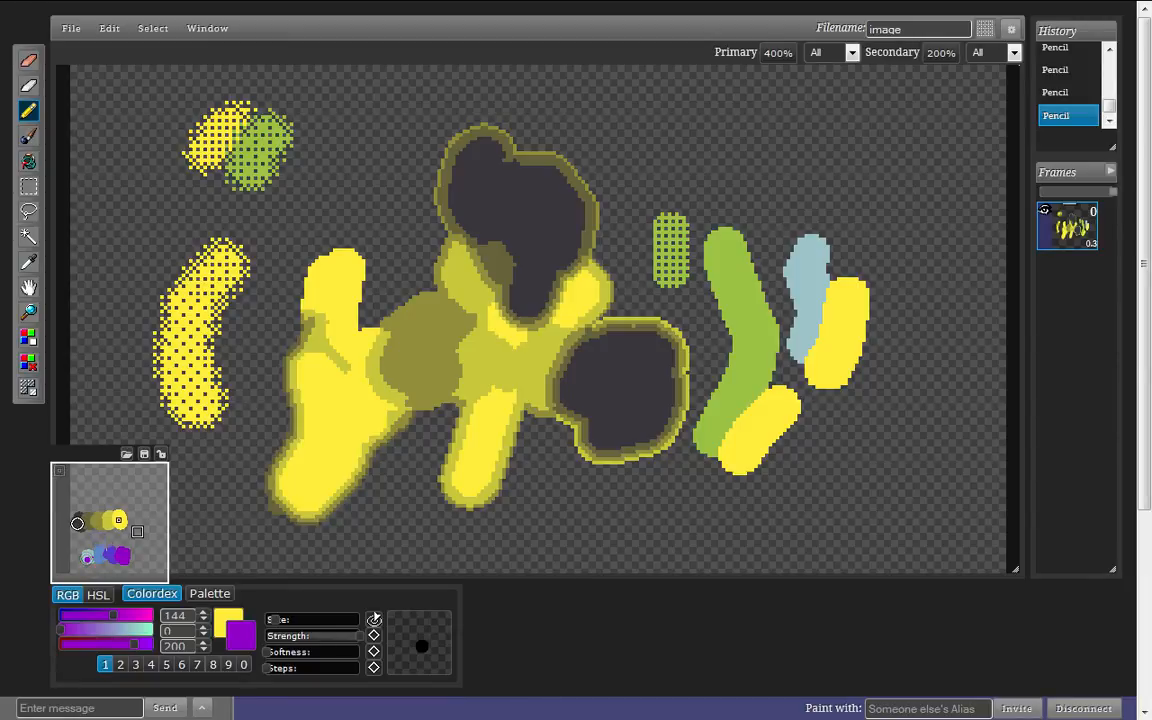
key(alt)
alt+click(88, 556)
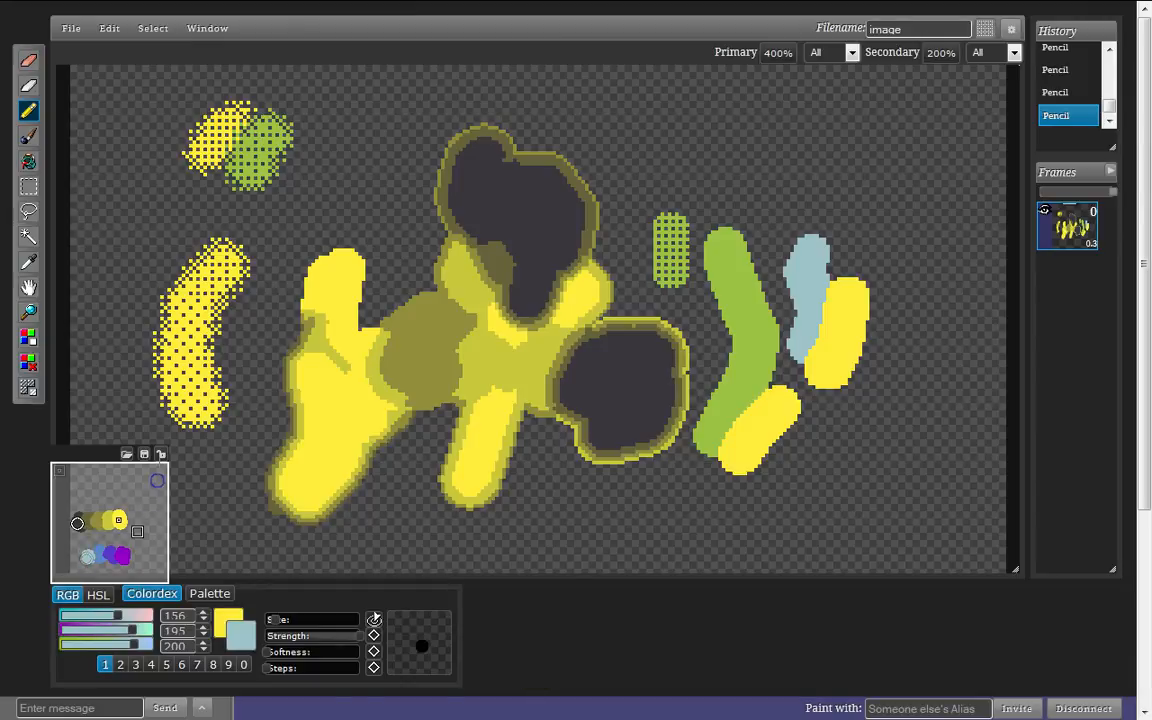
- Lock the Colordex and place its markers on the light blue and purple swatches
click(161, 455)
key(ctrl)
ctrl+click(88, 556)
- Pencil a long solid light blue stroke along the lower canvas, below the third yellow shape and dark blob
click(518, 526)
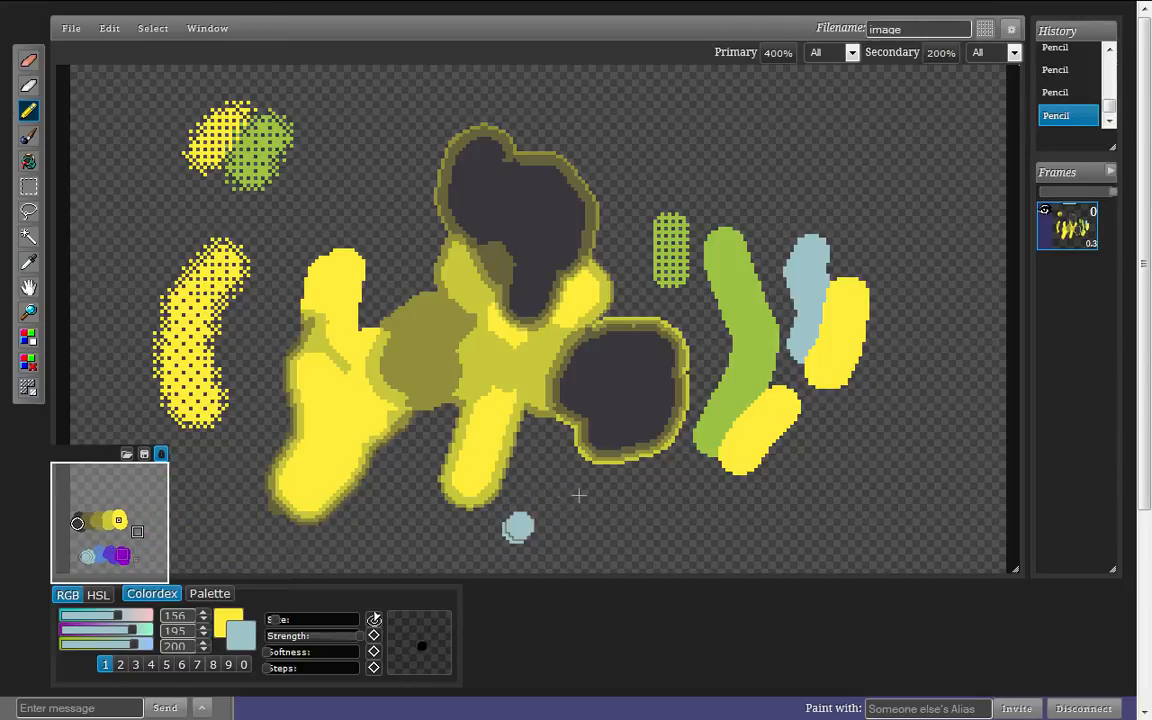
drag(512, 528, 603, 497)
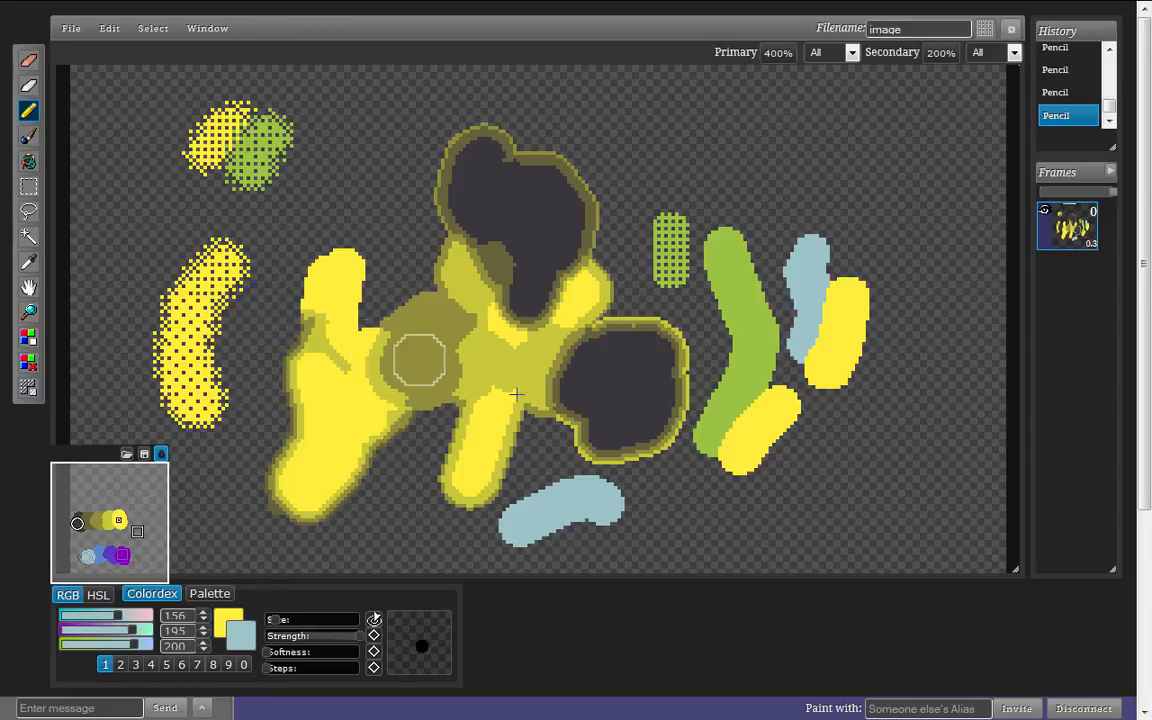
drag(608, 496, 686, 516)
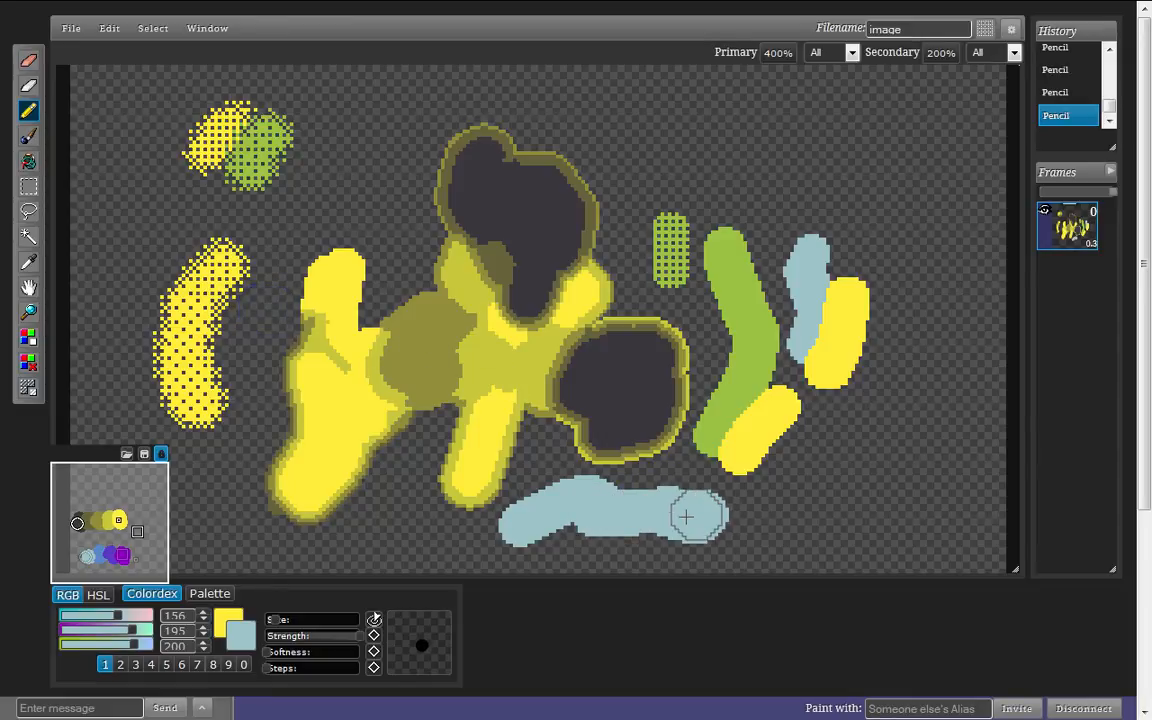
- Raise the brush softness and steps, turn on pressure control for strength, and pencil a dithered extension at the light blue stroke's right end
drag(290, 652, 316, 651)
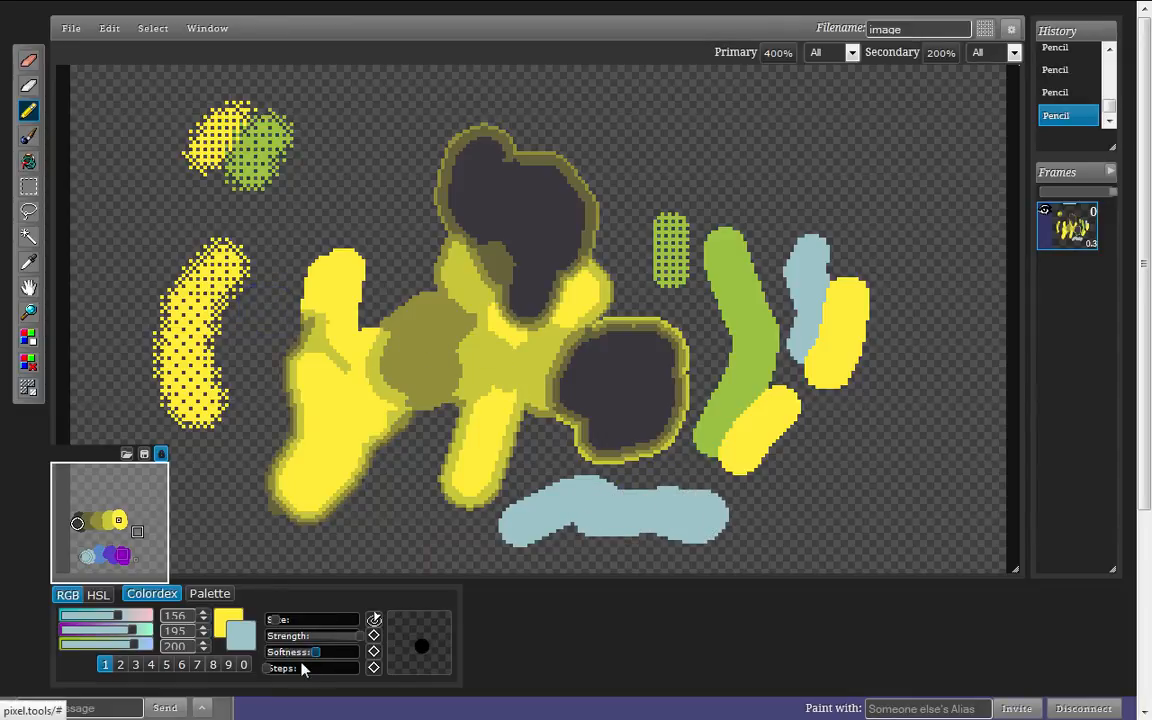
click(295, 669)
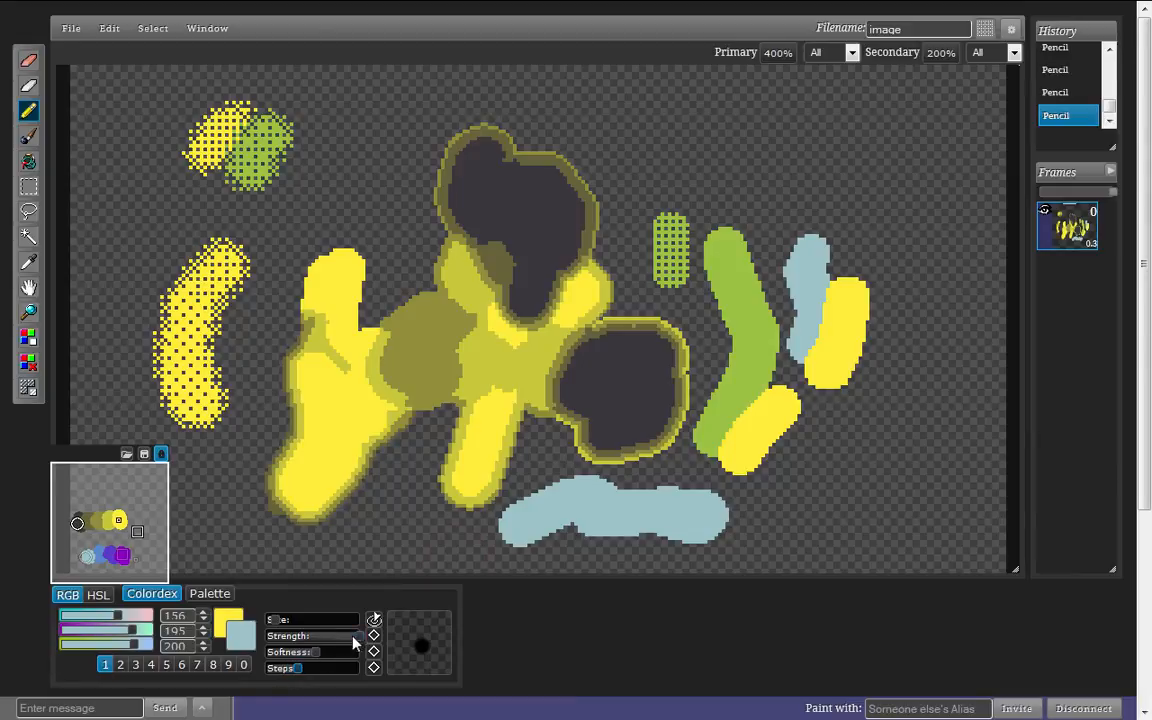
click(373, 636)
drag(792, 489, 745, 512)
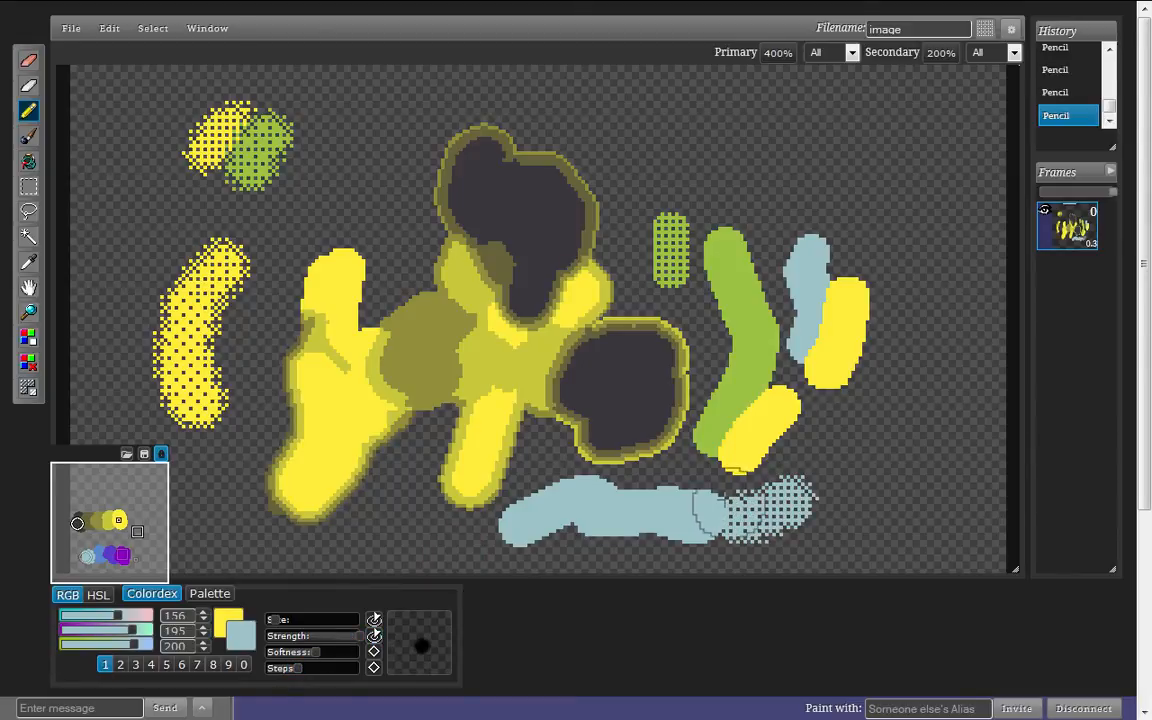
- Brush over the entire light blue stroke, then sample the medium blue (RGB 91, 135, 200) from its edge and brush it over the left end
key(b)
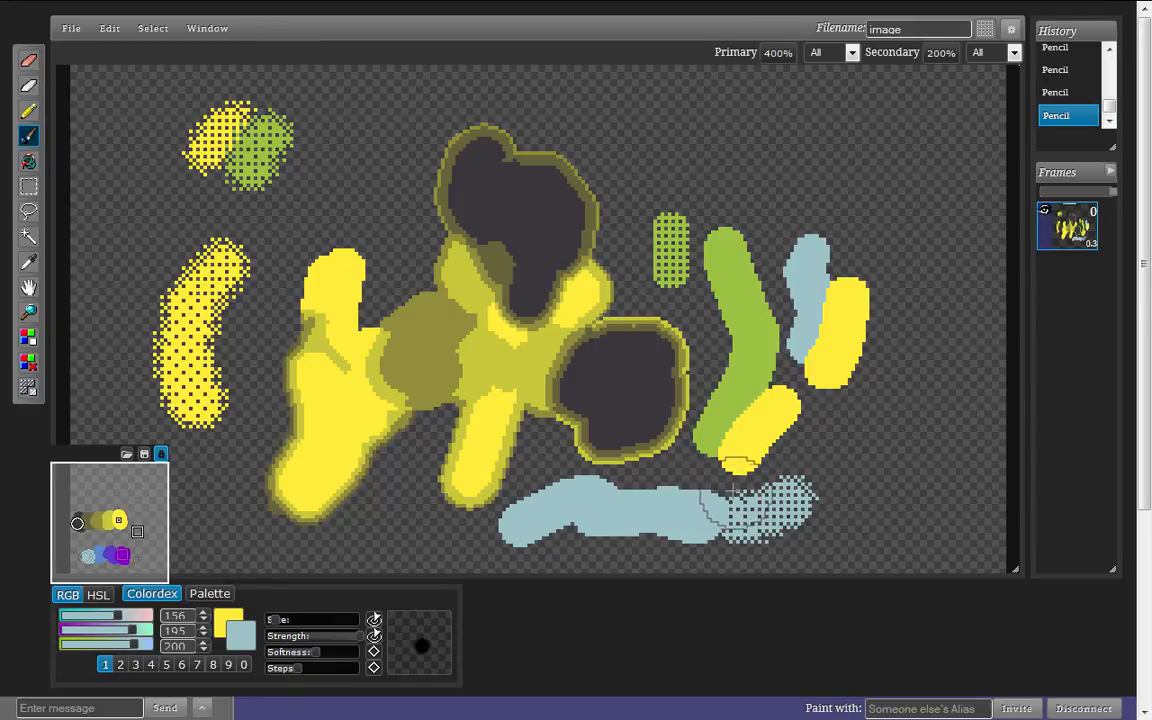
mouse_move(733, 490)
mouse_down()
mouse_move(745, 500)
mouse_move(597, 488)
mouse_move(643, 478)
mouse_move(506, 524)
mouse_move(602, 514)
mouse_move(535, 514)
mouse_move(560, 489)
mouse_move(650, 476)
mouse_move(712, 522)
mouse_move(760, 525)
mouse_up()
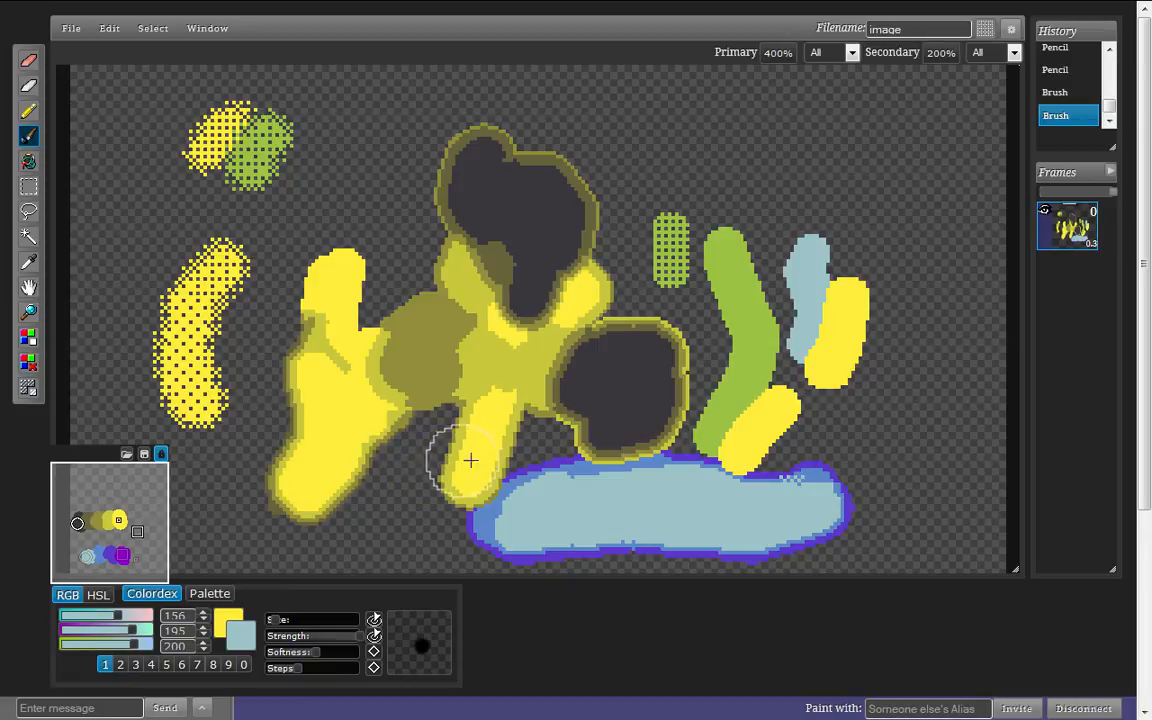
alt+click(500, 522)
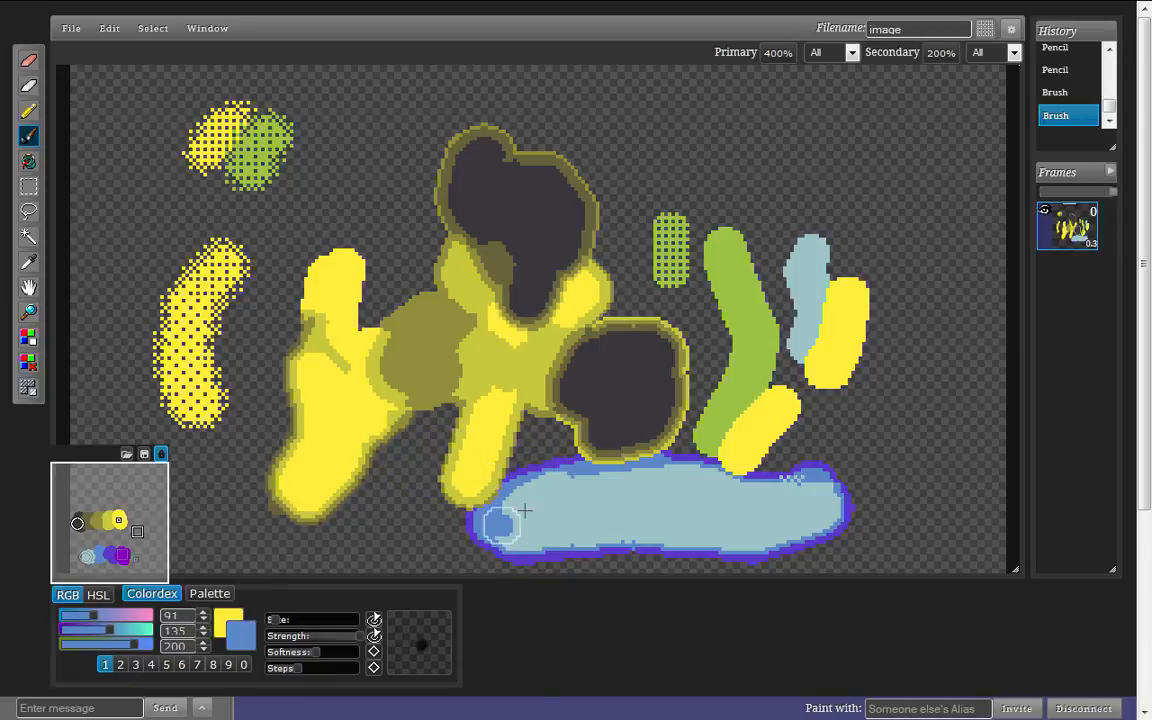
mouse_move(523, 510)
mouse_down()
mouse_move(514, 527)
mouse_move(558, 527)
mouse_up()
key(alt)
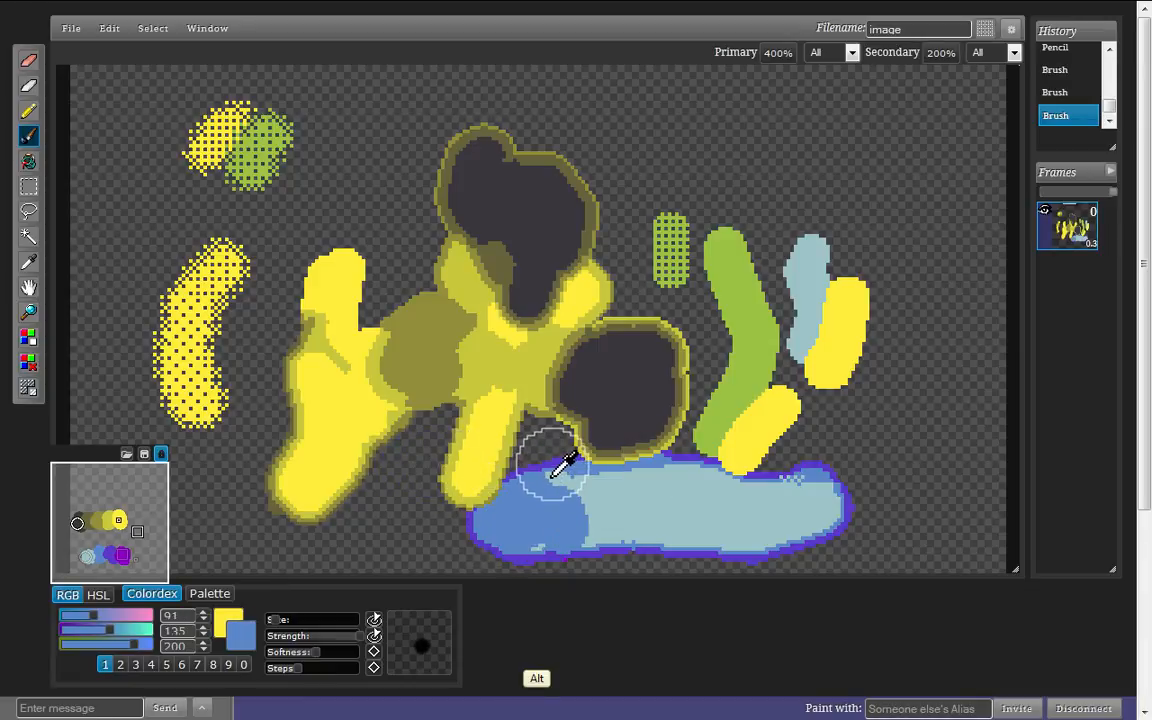
- Sample indigo (RGB 91, 55, 200) and purple (RGB 144, 0, 200) from the blended edges, brush each above the blue stroke's left end, and resample medium blue
alt+click(562, 464)
drag(540, 474, 510, 484)
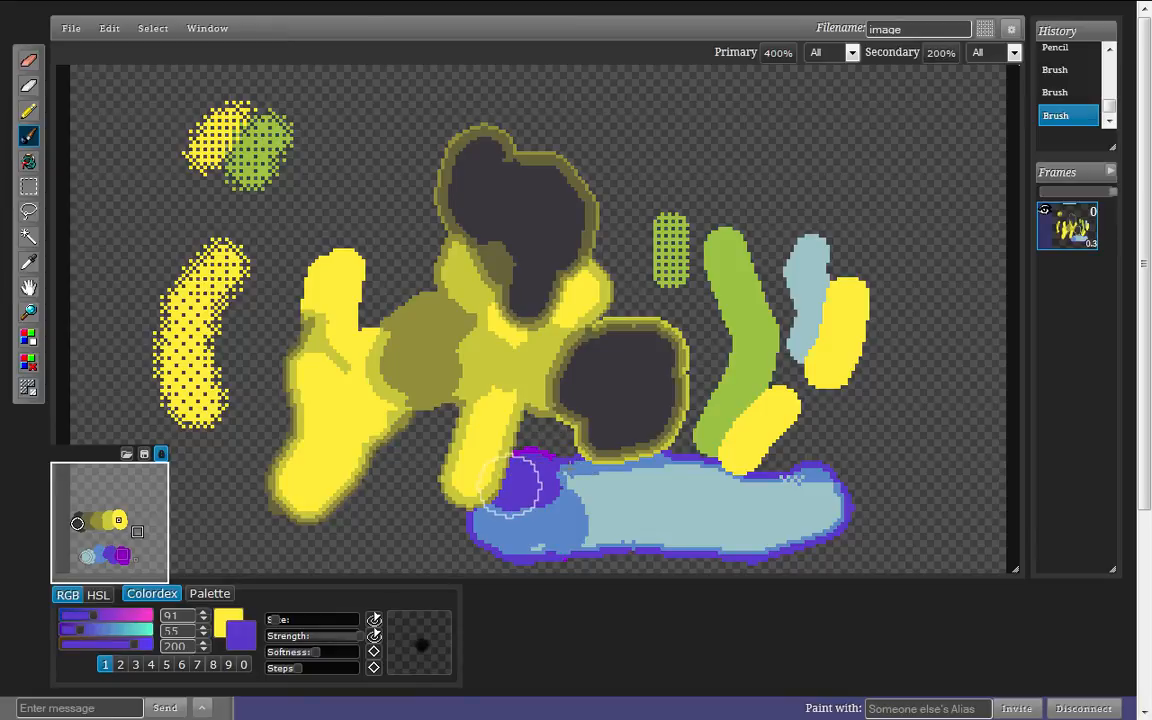
alt+click(545, 447)
mouse_move(553, 442)
mouse_down()
mouse_move(524, 452)
mouse_move(538, 447)
mouse_move(540, 470)
mouse_up()
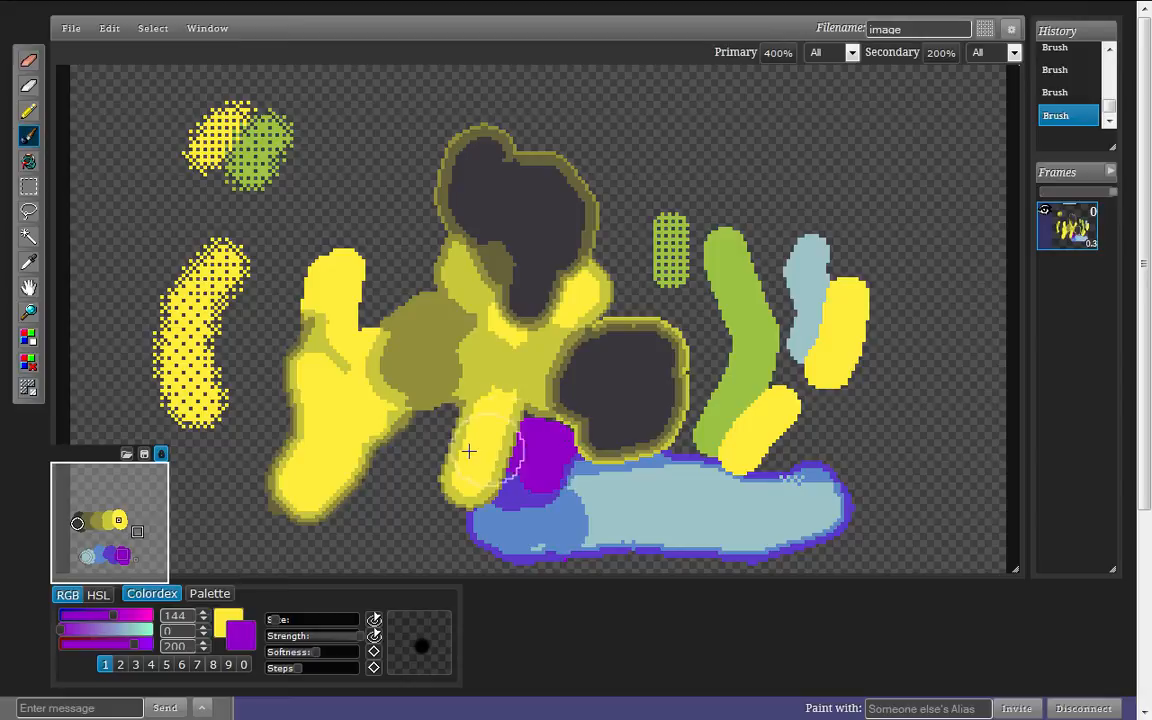
alt+click(818, 485)
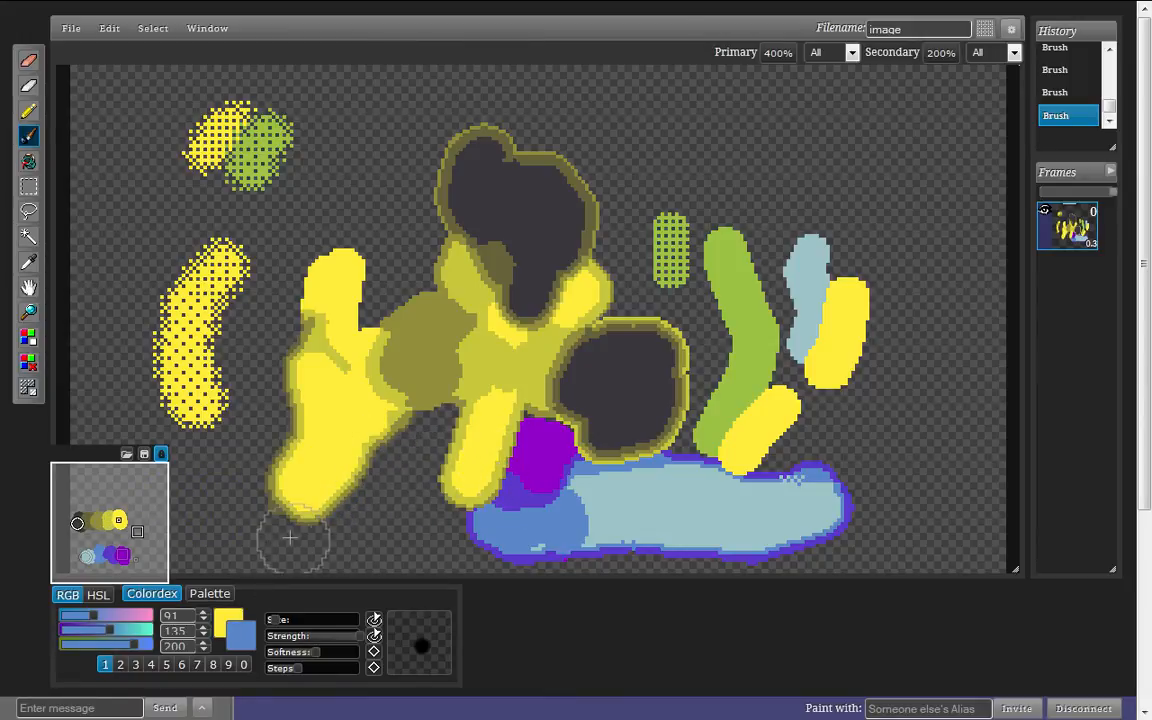
- Swap to yellow (RGB 255, 237, 60) and brush it over the lower right part of the large yellow shape
key(x)
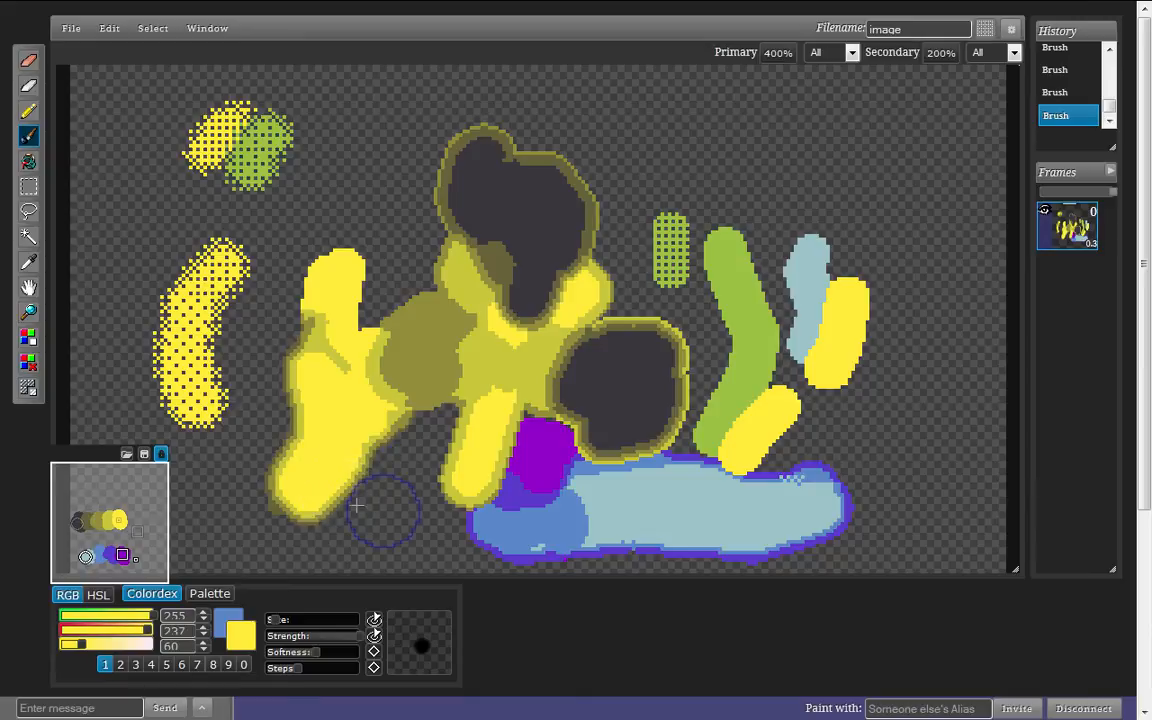
mouse_move(381, 508)
mouse_down()
mouse_move(371, 453)
mouse_move(326, 491)
mouse_move(332, 483)
mouse_move(311, 471)
mouse_move(319, 386)
mouse_move(286, 416)
mouse_move(255, 400)
mouse_up()
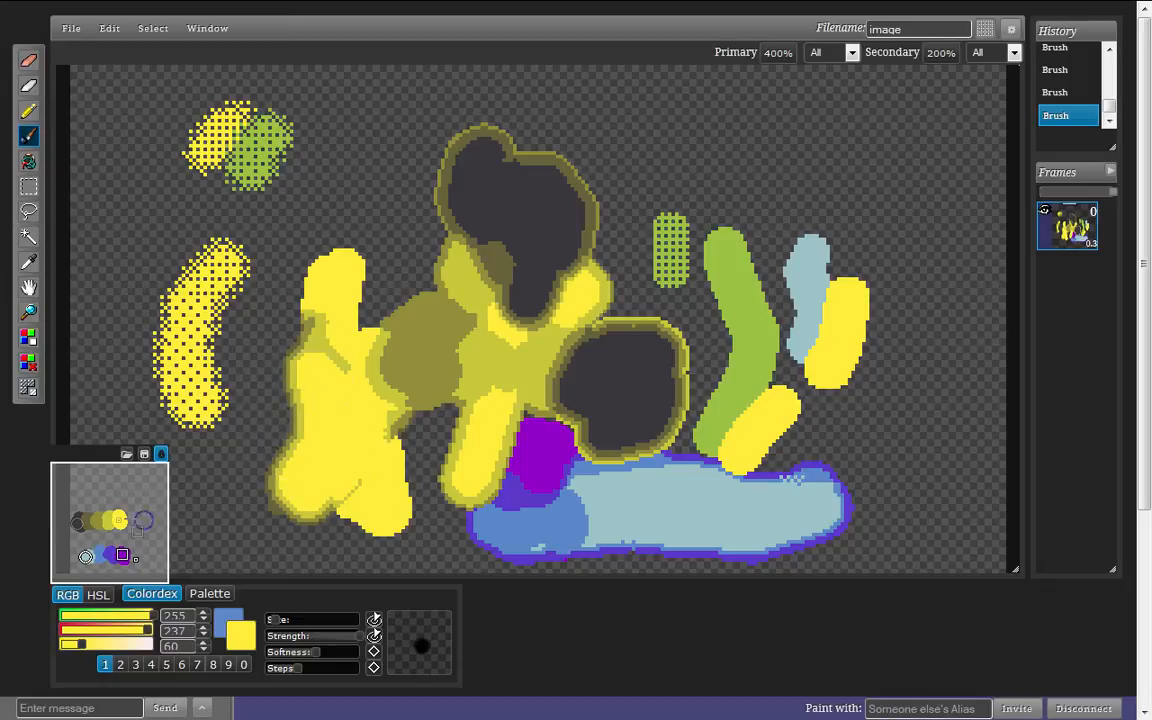
key(ctrl)
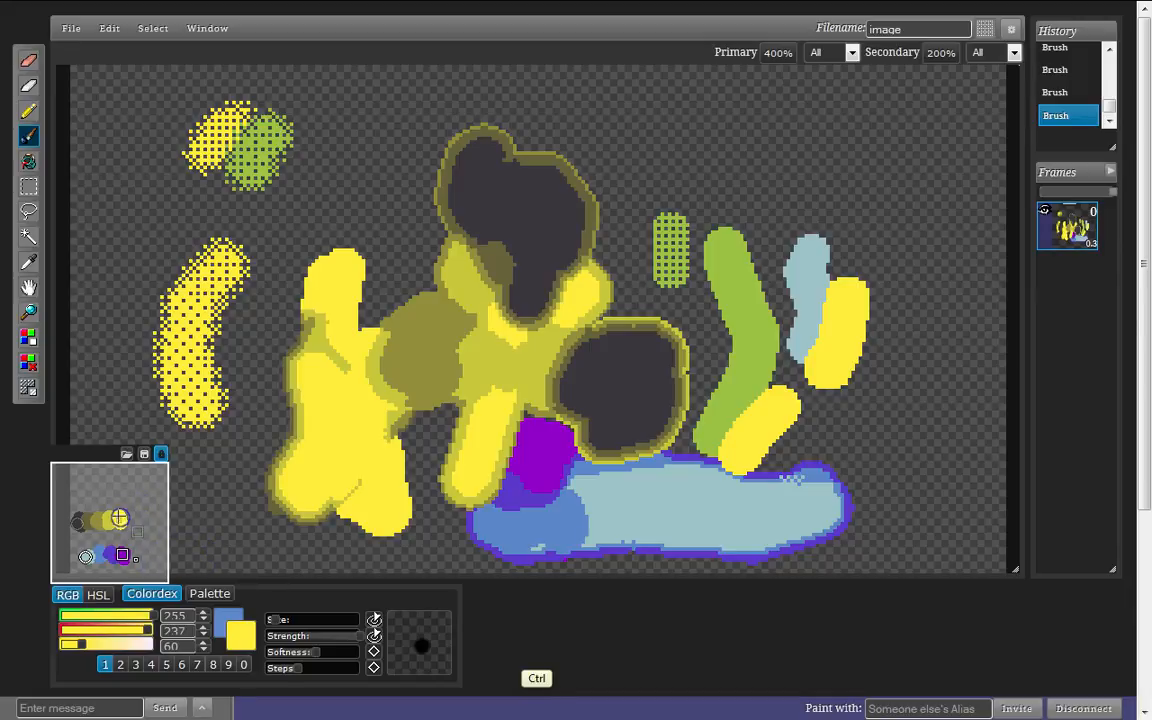
key(alt)
mouse_move(386, 442)
mouse_down()
mouse_move(399, 489)
mouse_move(378, 452)
mouse_move(305, 415)
mouse_up()
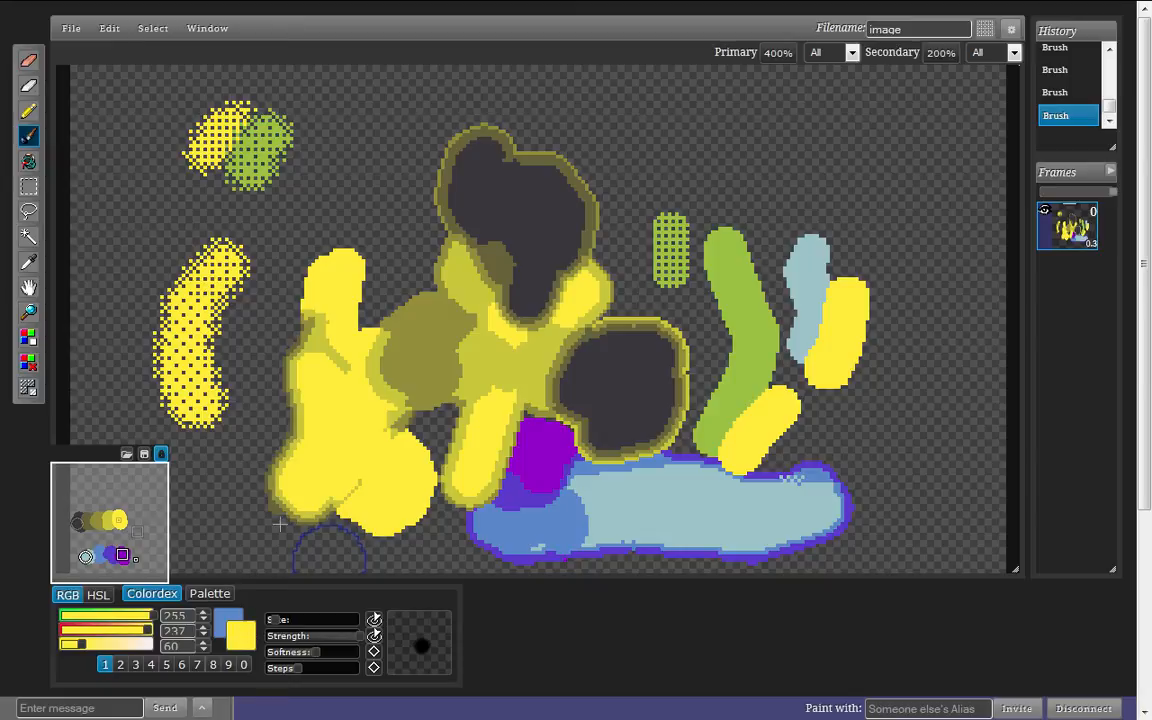
- Swap to medium blue and brush a blob above the large yellow shape, then sample the light blue Colordex swatch and brush over it
key(x)
mouse_move(373, 217)
mouse_down()
mouse_move(365, 247)
mouse_move(363, 171)
mouse_move(346, 212)
mouse_move(341, 188)
mouse_move(354, 160)
mouse_move(340, 190)
mouse_up()
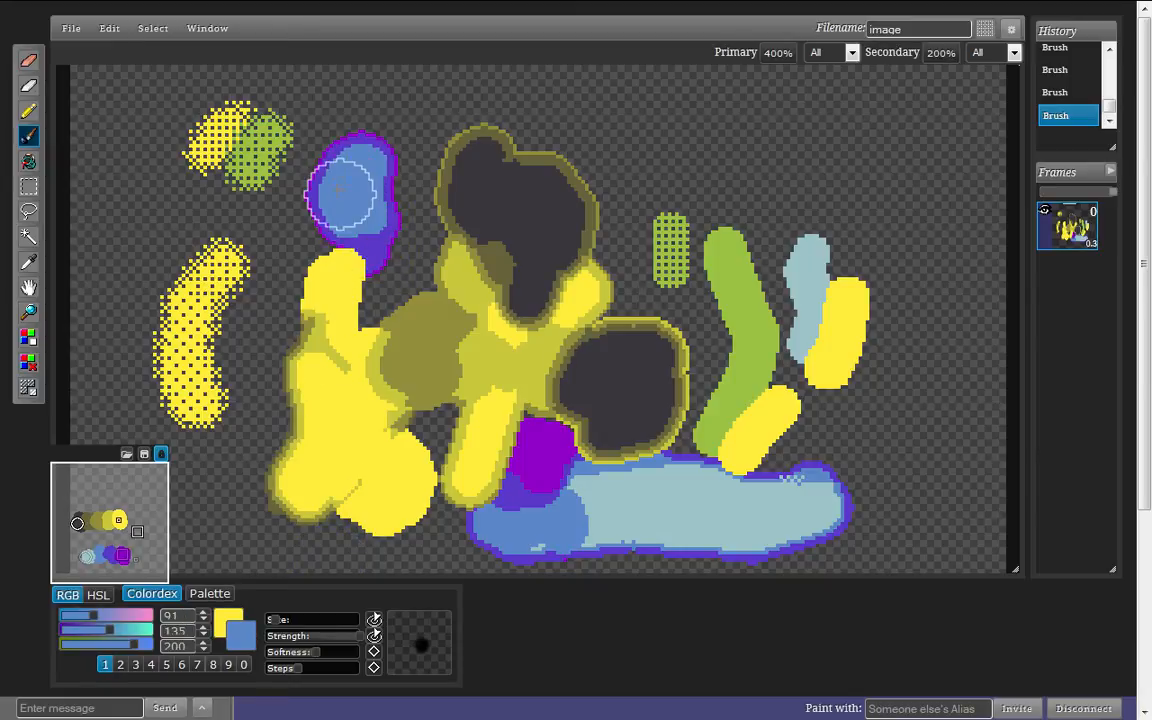
key(alt)
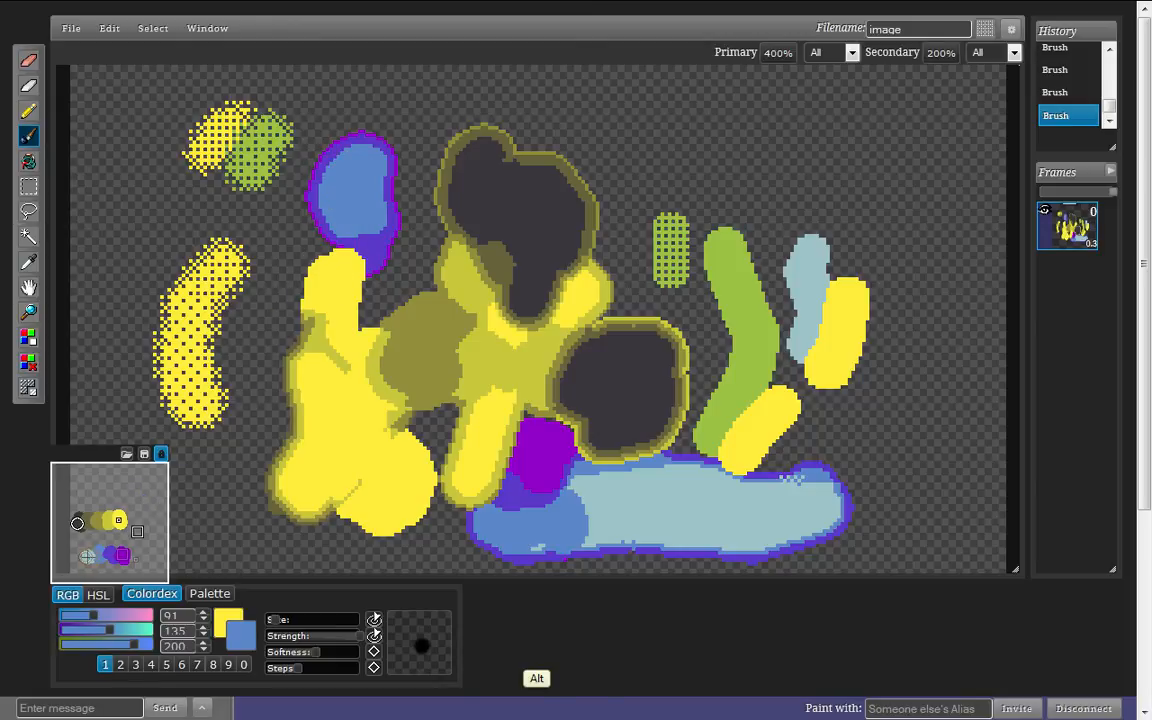
alt+click(88, 556)
mouse_move(381, 219)
mouse_down()
mouse_move(360, 189)
mouse_move(380, 193)
mouse_move(379, 163)
mouse_move(388, 264)
mouse_up()
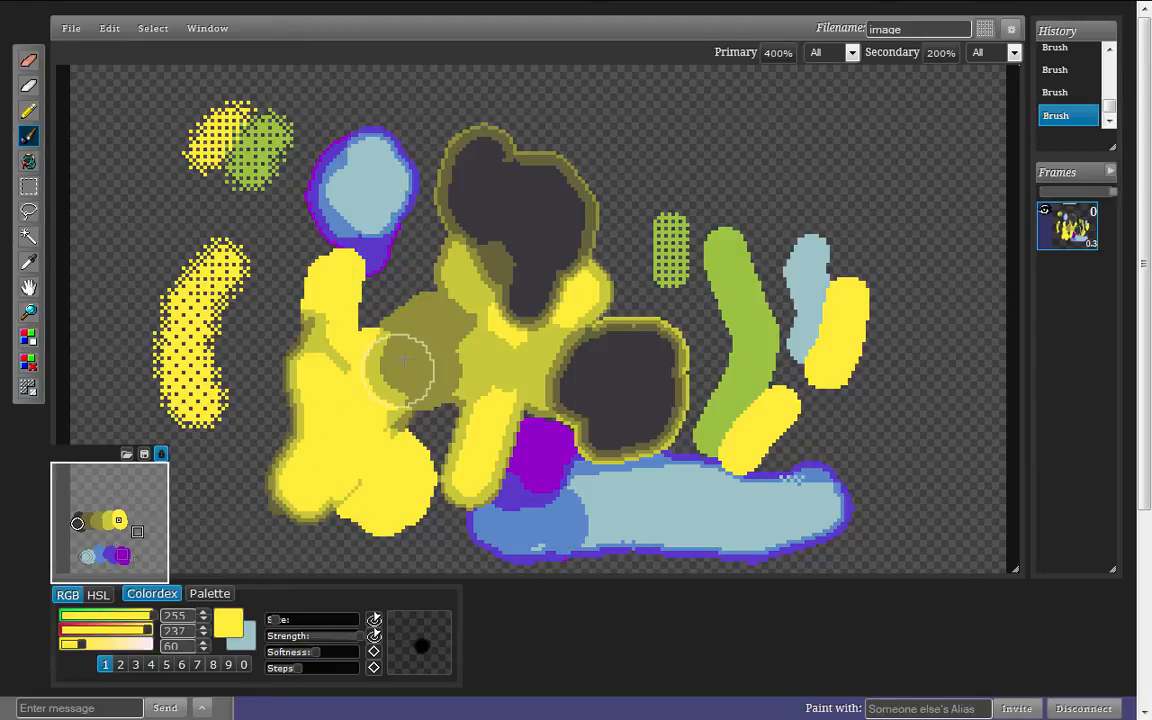
- Brush a yellow blob above the dithered green patch, then sample the dark grey Colordex swatch (RGB 58, 55, 60) and brush over the blob
drag(632, 160, 633, 124)
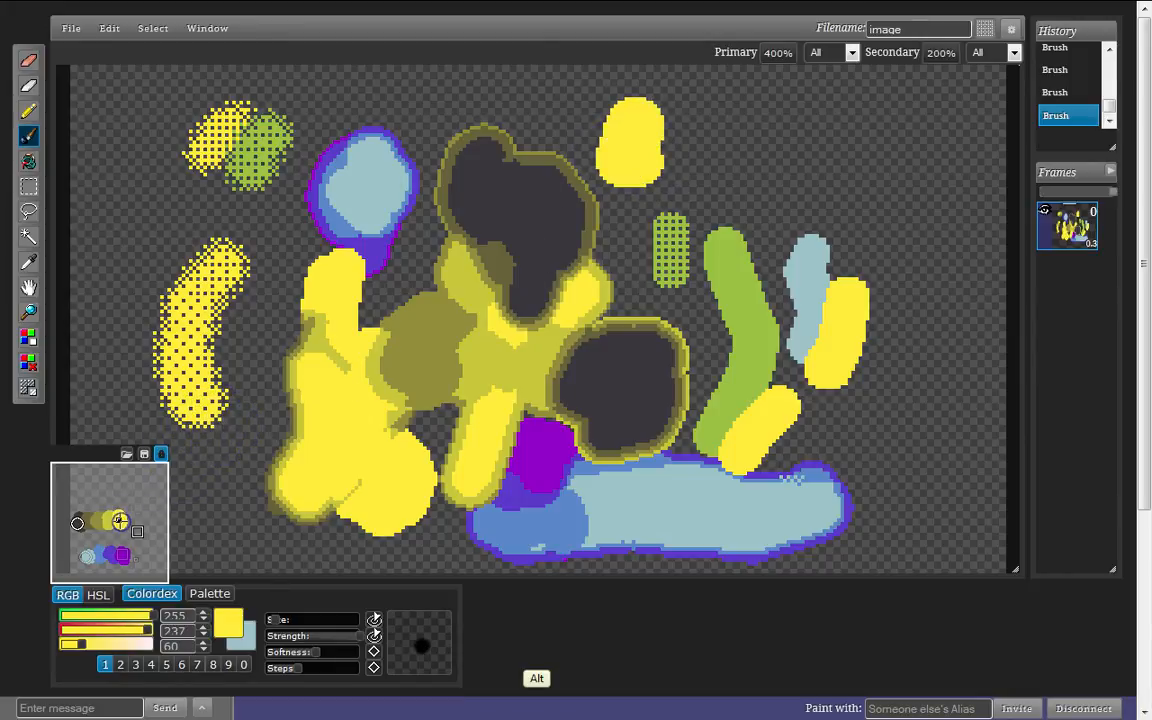
drag(662, 160, 672, 128)
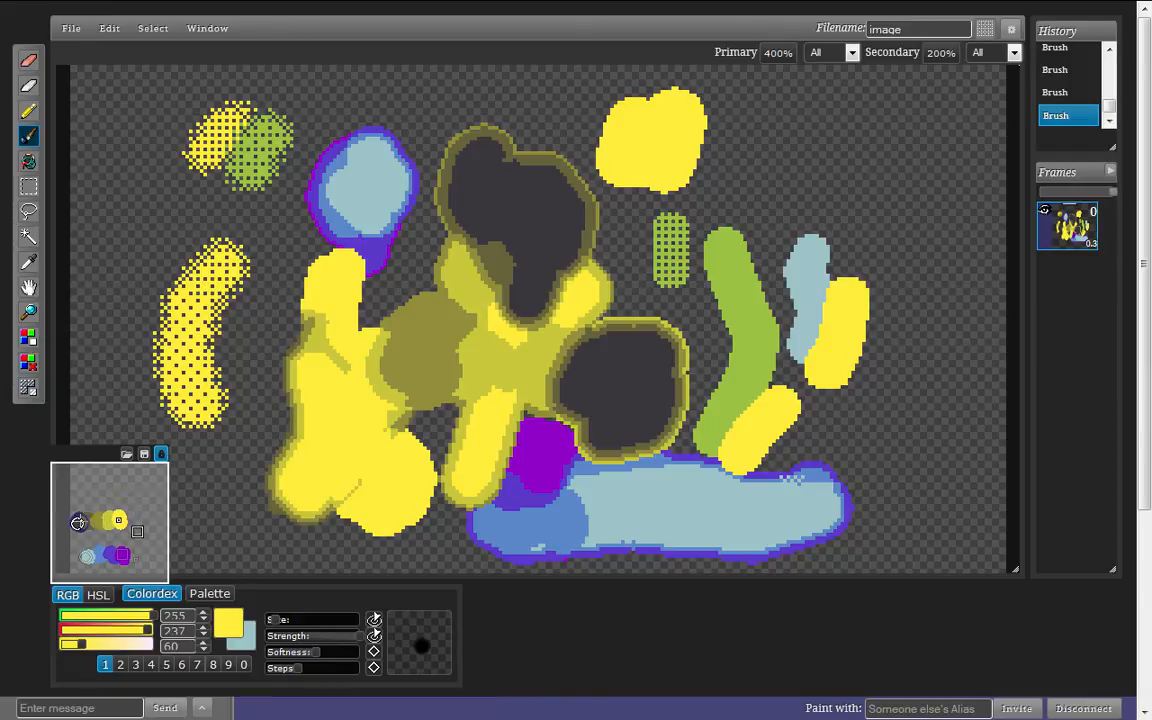
key(alt)
alt+click(77, 522)
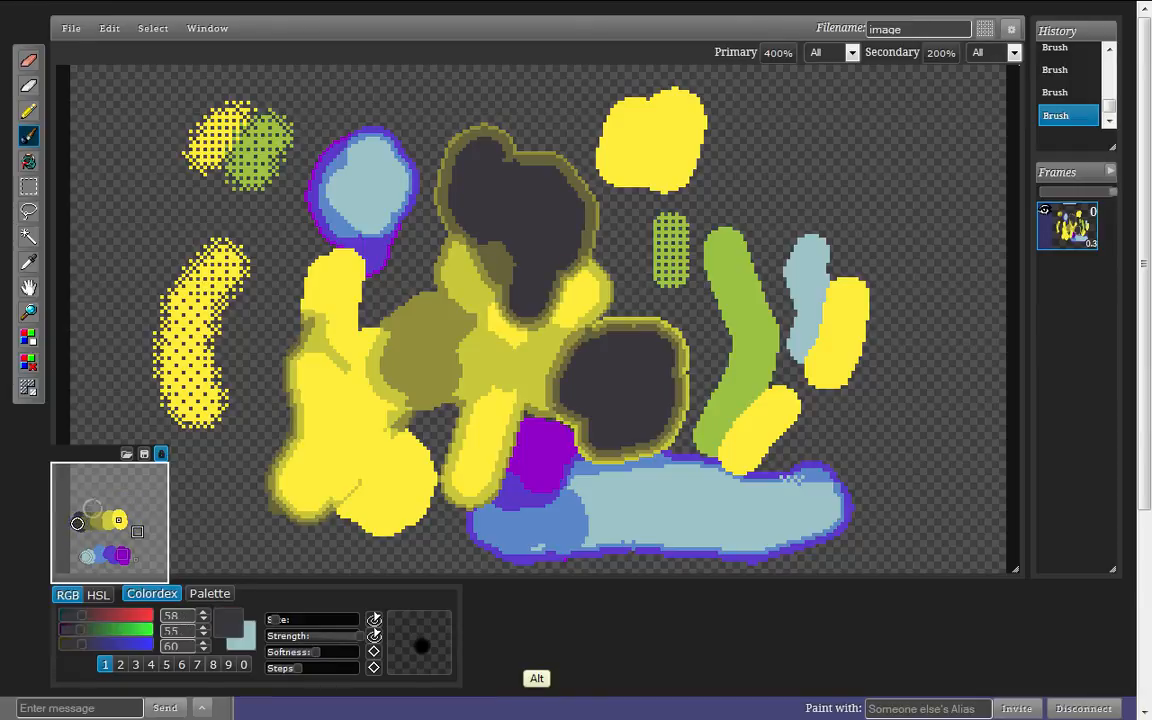
mouse_move(674, 180)
mouse_down()
mouse_move(674, 160)
mouse_move(705, 135)
mouse_move(702, 165)
mouse_move(680, 120)
mouse_move(705, 165)
mouse_move(740, 150)
mouse_move(638, 159)
mouse_move(620, 118)
mouse_move(630, 128)
mouse_move(617, 136)
mouse_move(622, 125)
mouse_move(655, 130)
mouse_move(640, 165)
mouse_up()
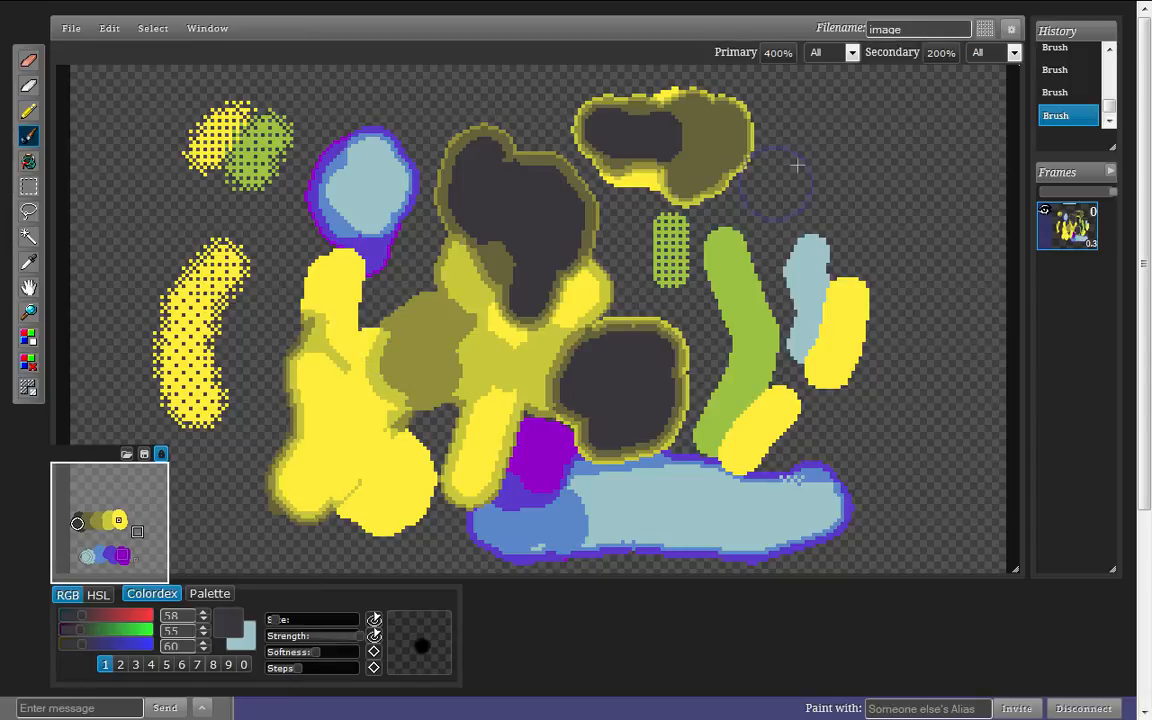
- Swap to light blue and brush a stroke beside the upper dark blob, then swap back and brush a dark grey oval at its far end
key(x)
mouse_move(800, 148)
mouse_down()
mouse_move(842, 133)
mouse_move(854, 176)
mouse_move(818, 140)
mouse_move(765, 140)
mouse_up()
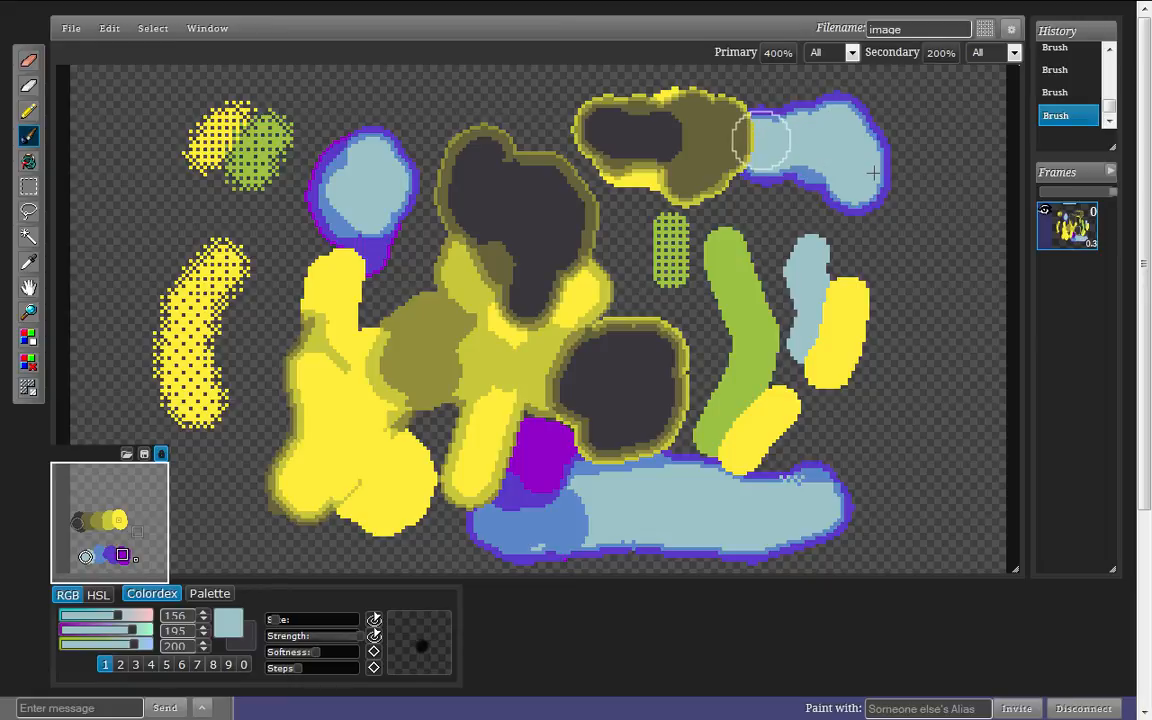
key(x)
mouse_move(905, 200)
mouse_down()
mouse_move(900, 180)
mouse_move(913, 239)
mouse_move(930, 220)
mouse_up()
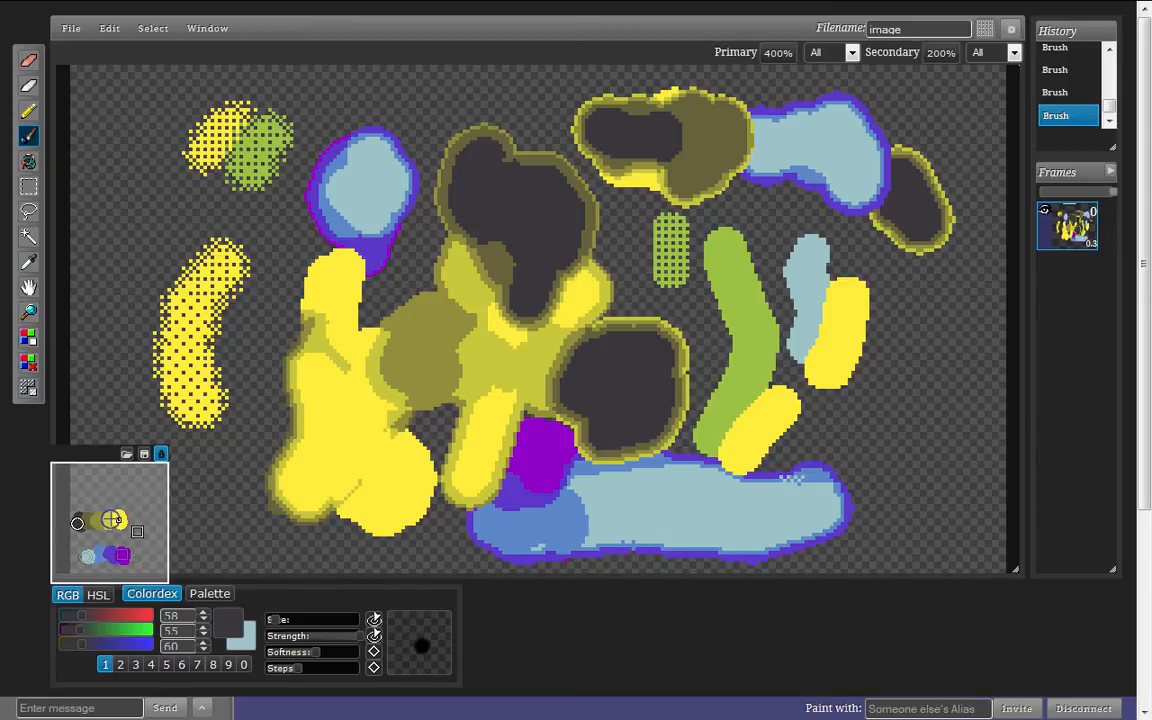
- Bridge the two Colordex swatch rows with medium blue (RGB 91, 135, 200) and brush dark, yellow-edged strokes around the large yellow shape and light blue blob
key(ISO_Level3_Shift)
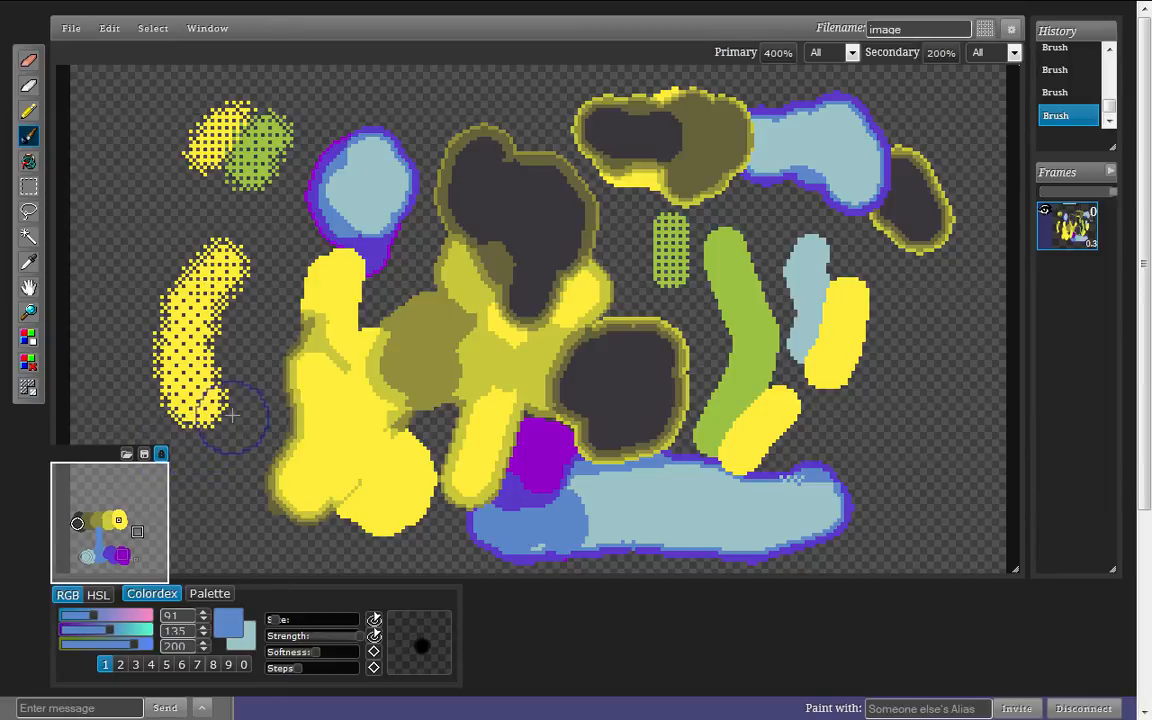
key(alt)
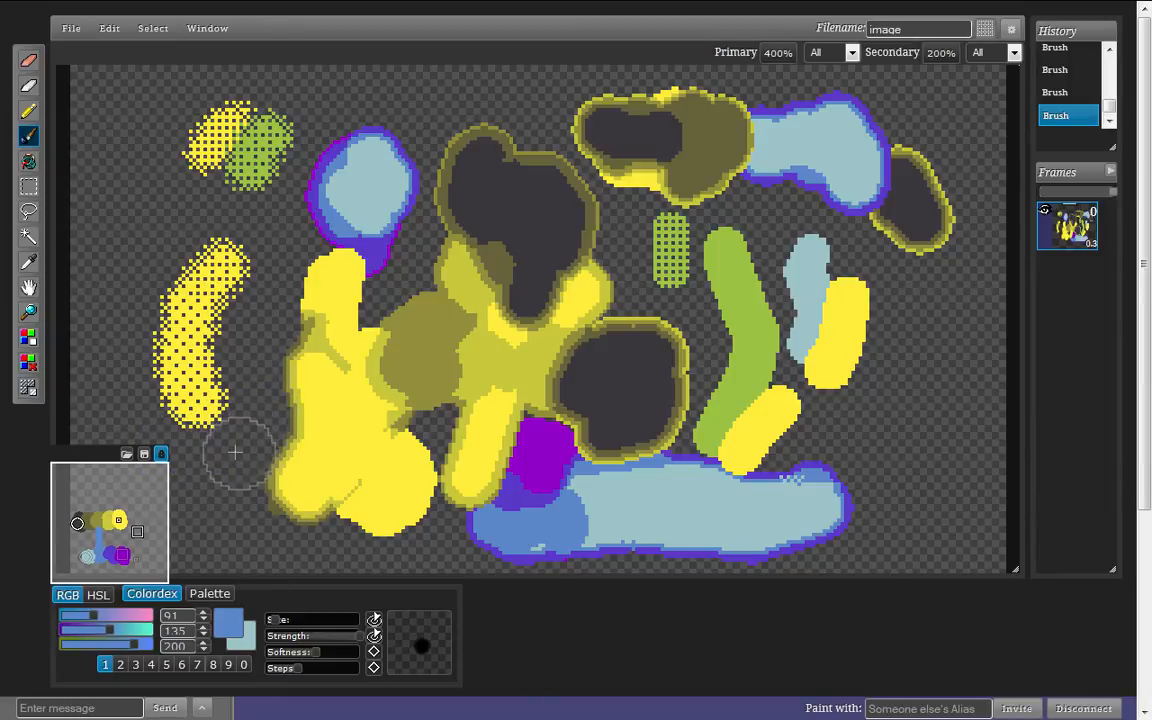
mouse_move(250, 360)
mouse_down()
mouse_move(248, 457)
mouse_move(237, 458)
mouse_up()
key(ctrl)
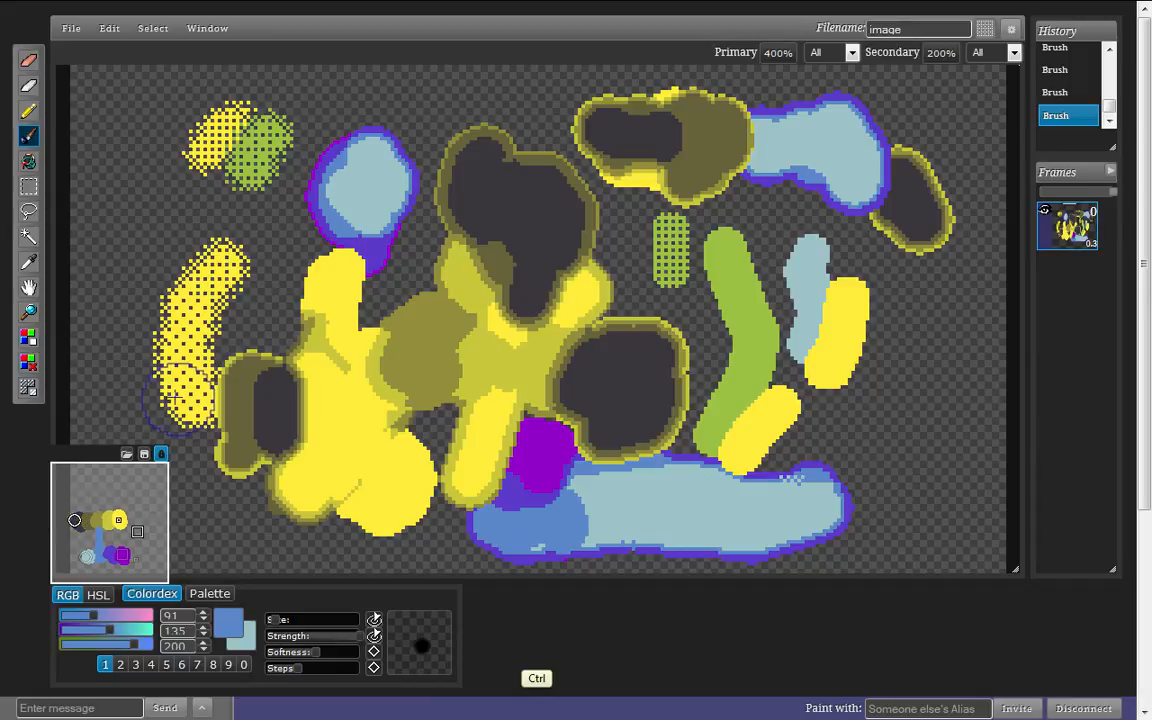
mouse_move(306, 297)
mouse_down()
mouse_move(298, 285)
mouse_move(313, 294)
mouse_up()
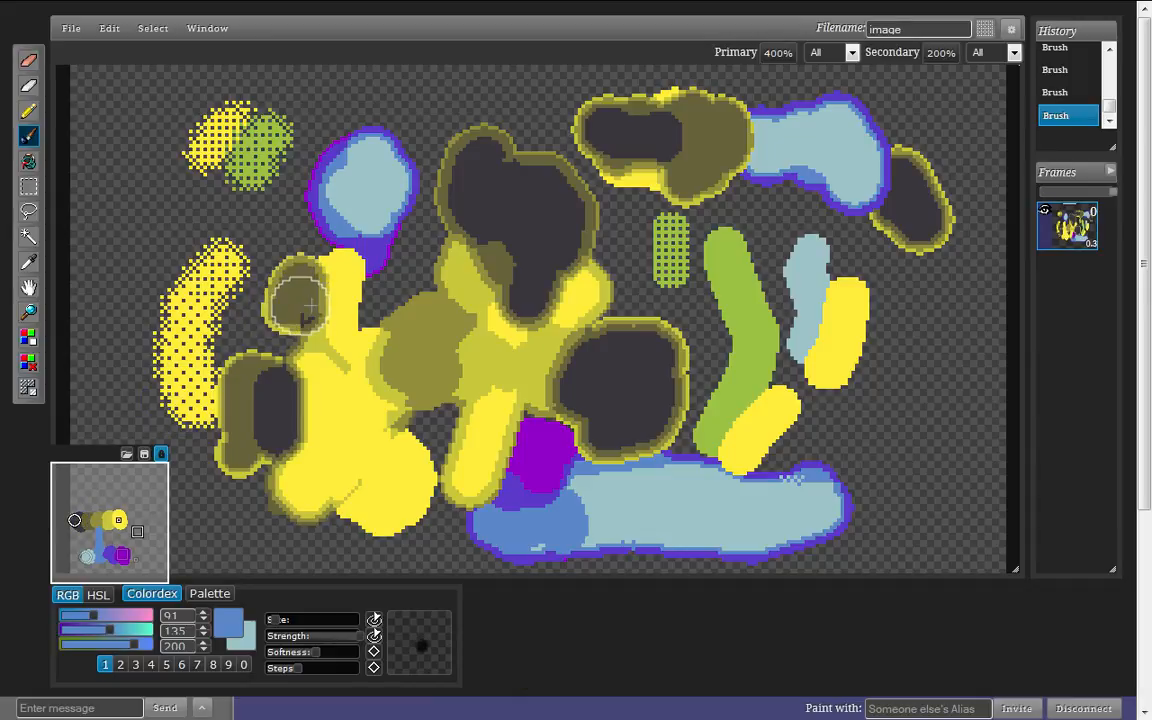
mouse_move(318, 200)
mouse_down()
mouse_move(322, 235)
mouse_move(316, 204)
mouse_move(323, 230)
mouse_move(345, 135)
mouse_move(385, 117)
mouse_move(418, 123)
mouse_move(412, 153)
mouse_move(370, 190)
mouse_up()
- Brush medium blue over the light blue blob and across the purple patch, the third yellow shape and the neighbouring dark blob
key(alt)
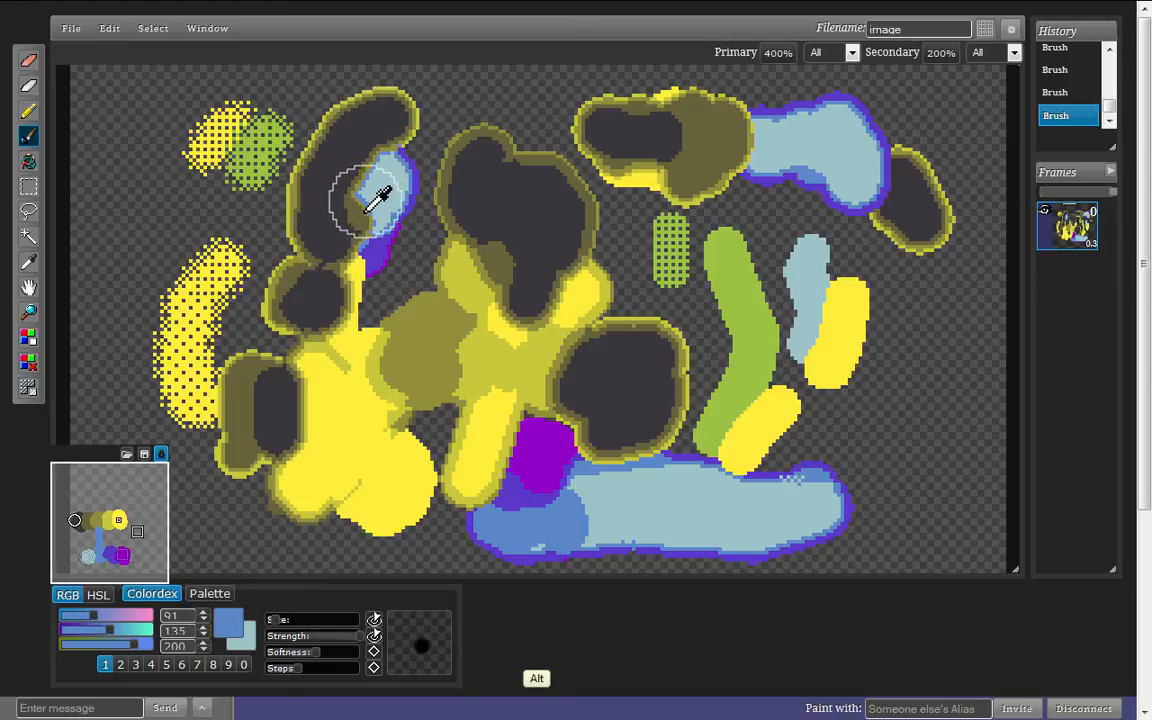
mouse_move(352, 195)
mouse_down()
mouse_move(373, 182)
mouse_move(372, 166)
mouse_move(360, 250)
mouse_up()
key(alt)
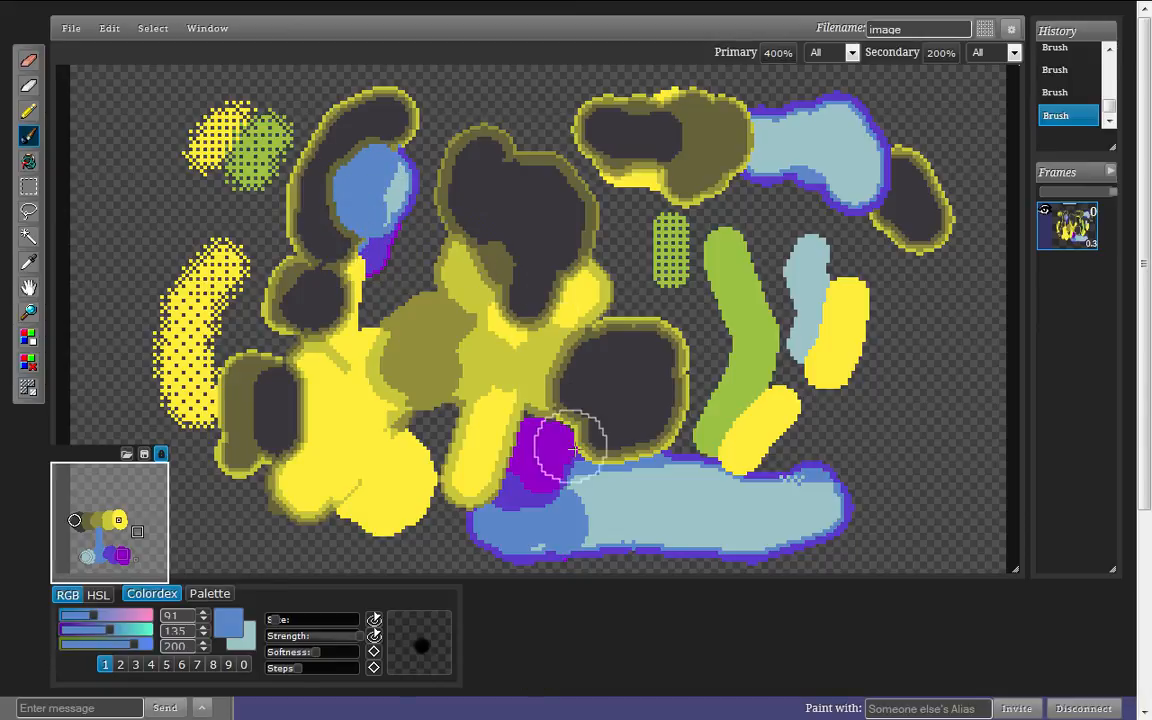
mouse_move(558, 449)
mouse_down()
mouse_move(548, 417)
mouse_move(573, 420)
mouse_move(590, 440)
mouse_move(531, 372)
mouse_move(504, 401)
mouse_move(437, 380)
mouse_move(412, 414)
mouse_move(498, 464)
mouse_move(530, 515)
mouse_up()
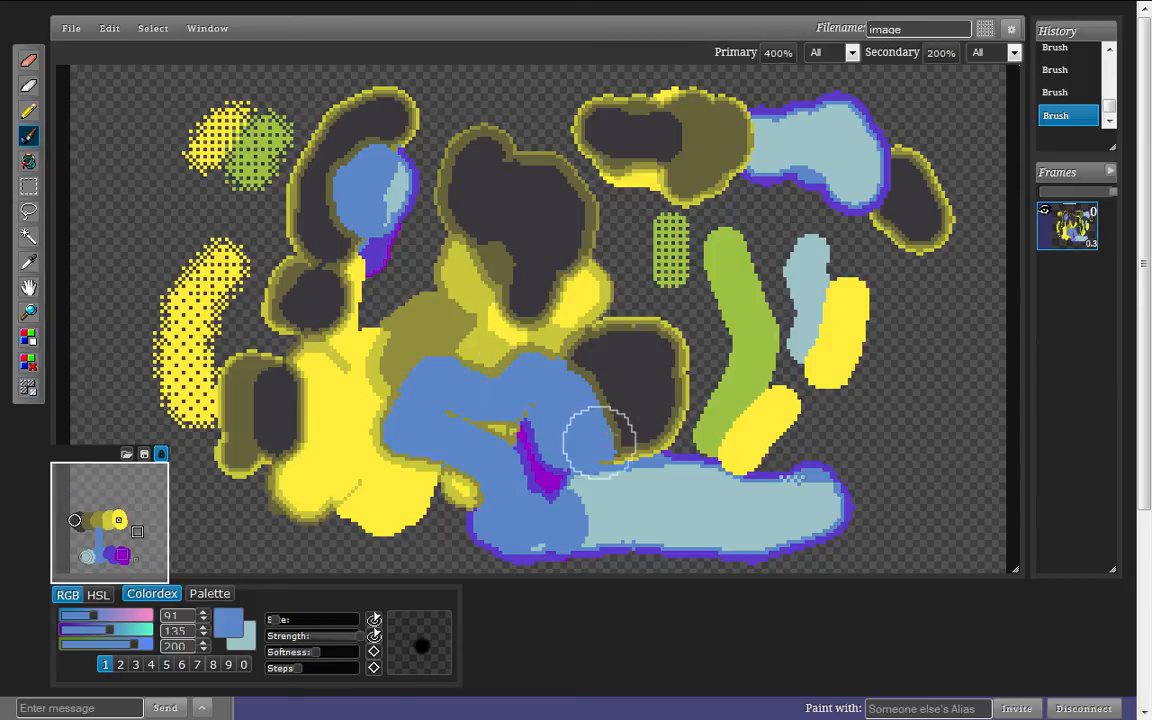
- Sample the purple (RGB 144, 0, 200) left between the blue strokes and brush a winding stroke upward through the central shapes
key(alt)
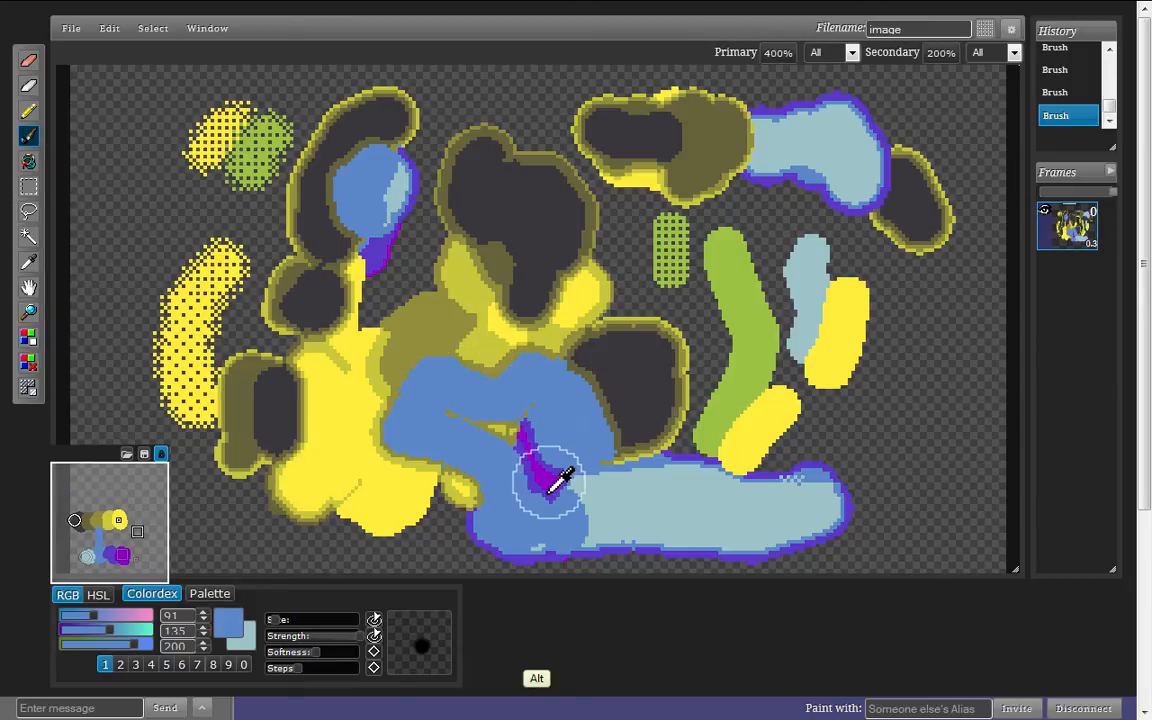
alt+click(535, 440)
mouse_move(540, 490)
mouse_down()
mouse_move(556, 427)
mouse_move(572, 434)
mouse_move(621, 362)
mouse_move(560, 308)
mouse_move(568, 232)
mouse_up()
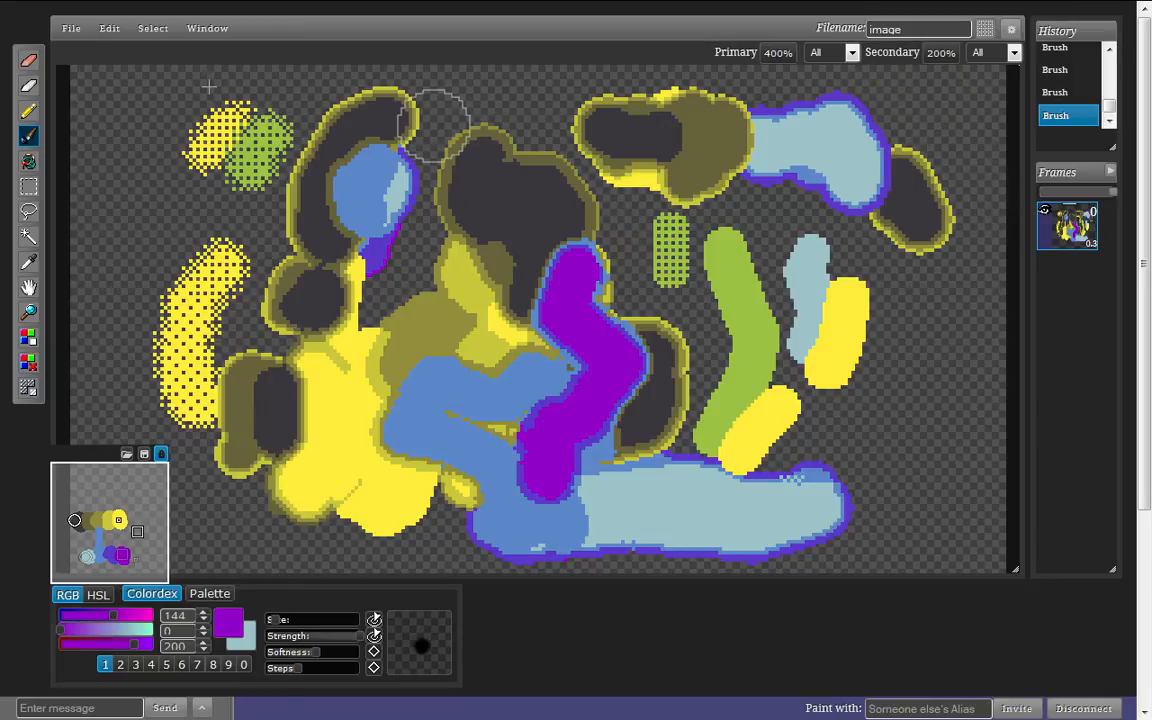
- Brush a purple stroke across the green, light blue and yellow strokes on a newly added frame, then move that frame beneath frame 0
click(112, 33)
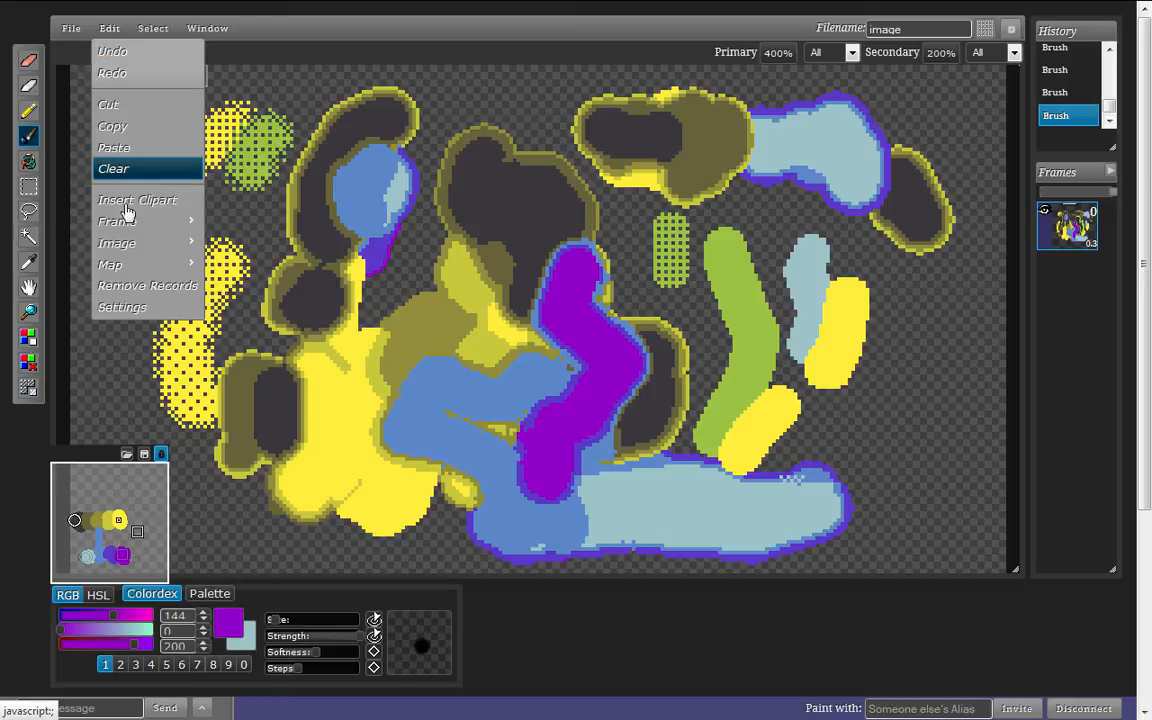
mouse_move(145, 231)
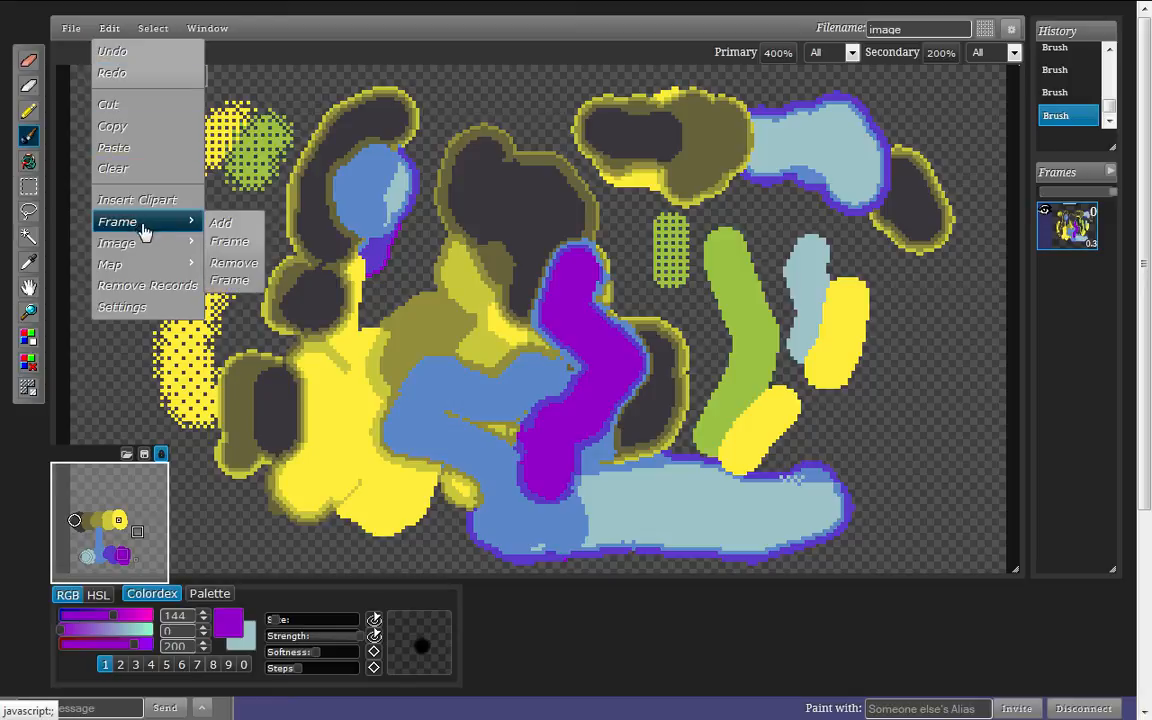
click(240, 234)
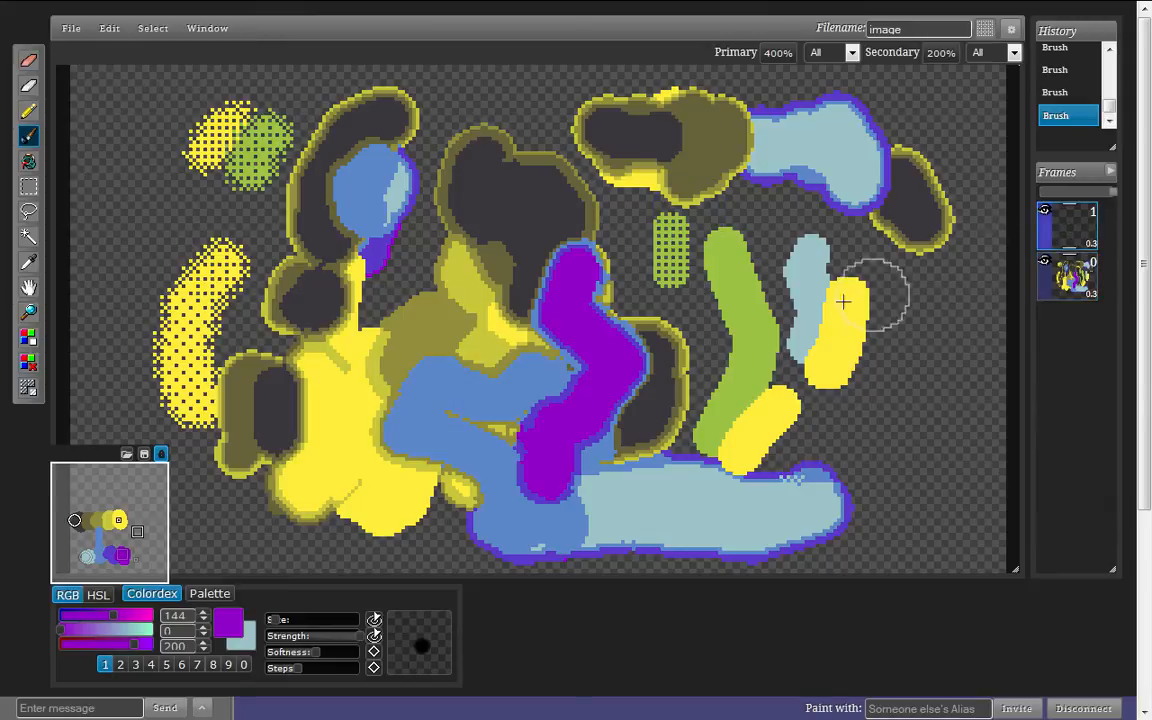
click(850, 364)
shift+click(732, 332)
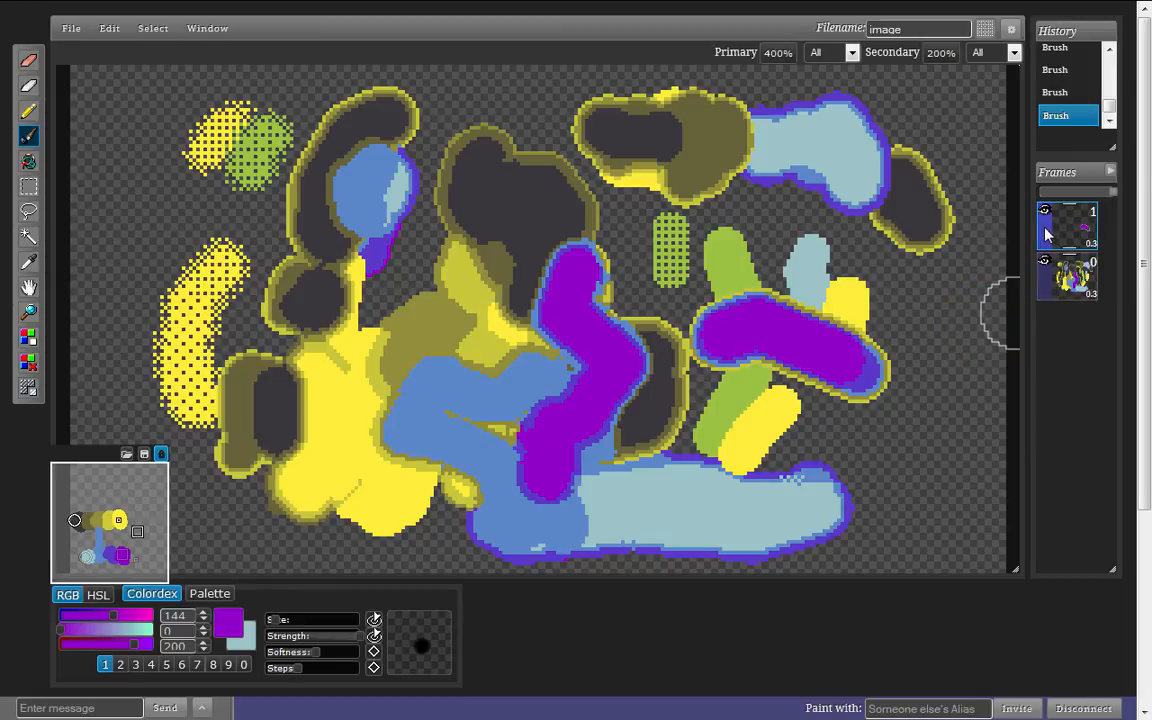
drag(1048, 237, 1050, 292)
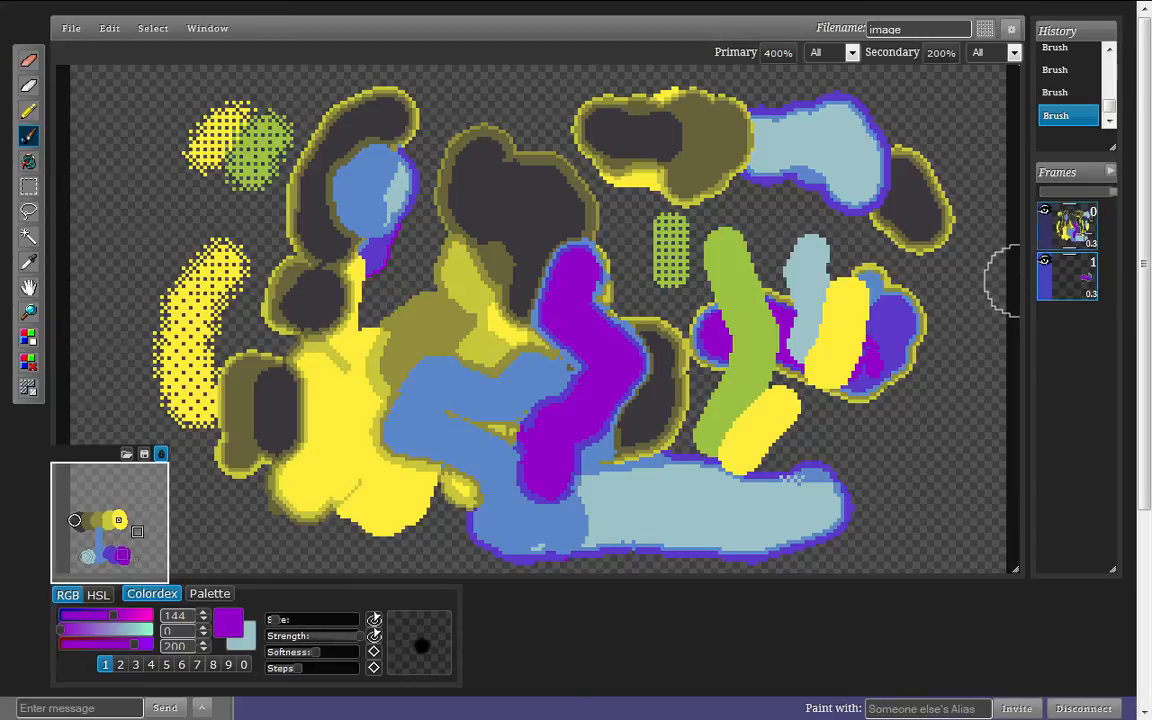
- Set the primary view to Frame to examine frames 0 and 1 individually, then return it to All
click(830, 52)
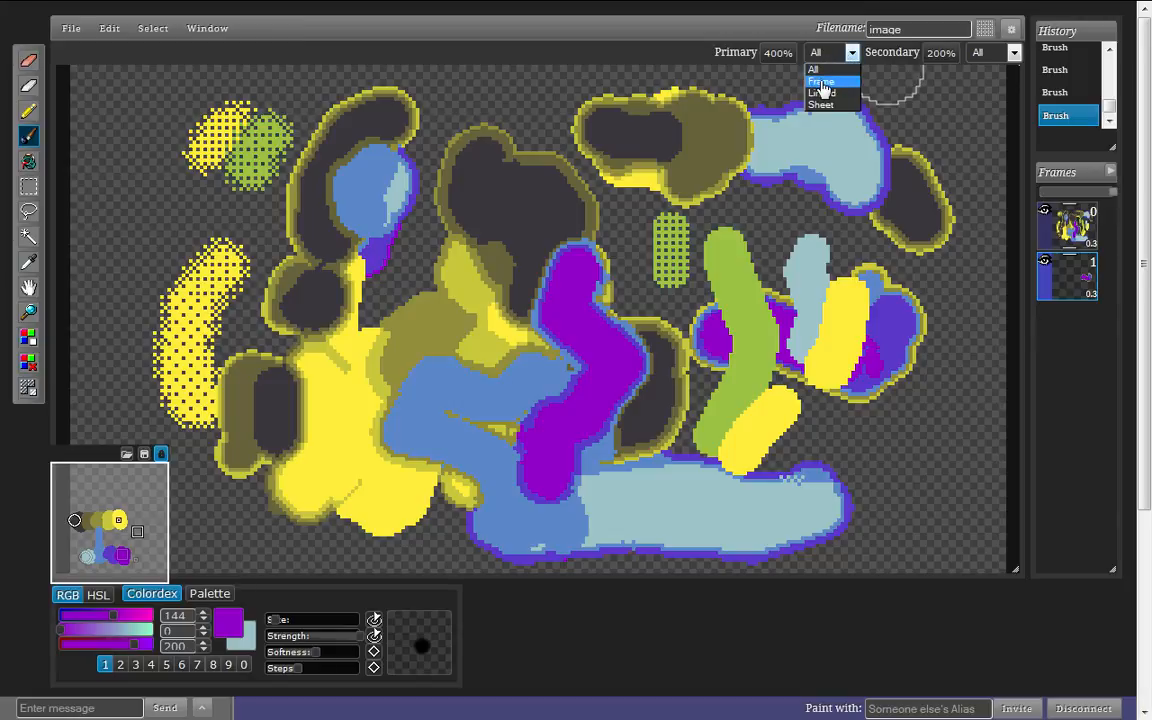
click(822, 82)
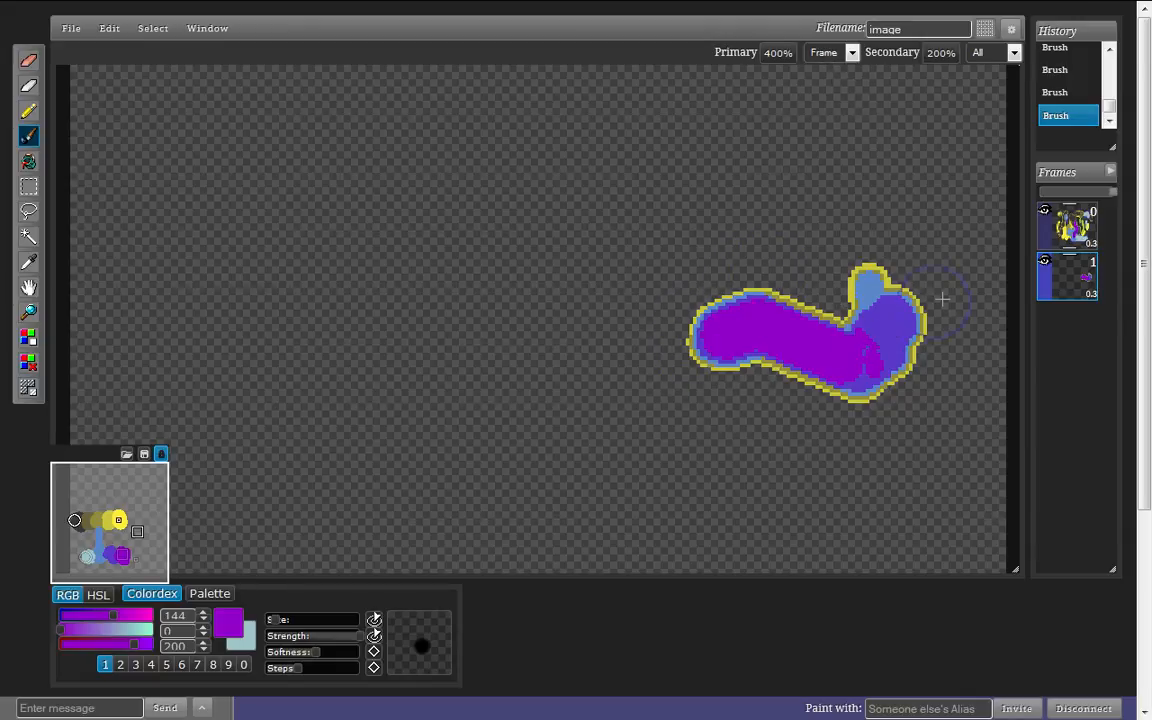
click(1073, 227)
click(1078, 280)
click(853, 60)
click(828, 70)
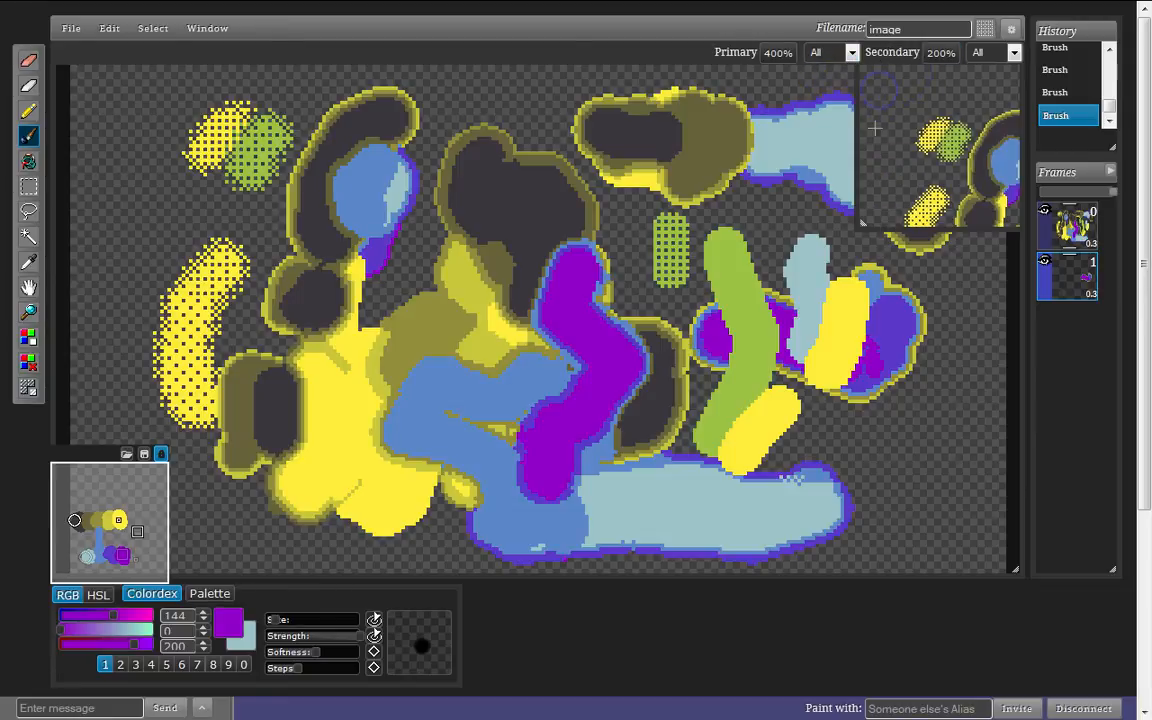
click(204, 32)
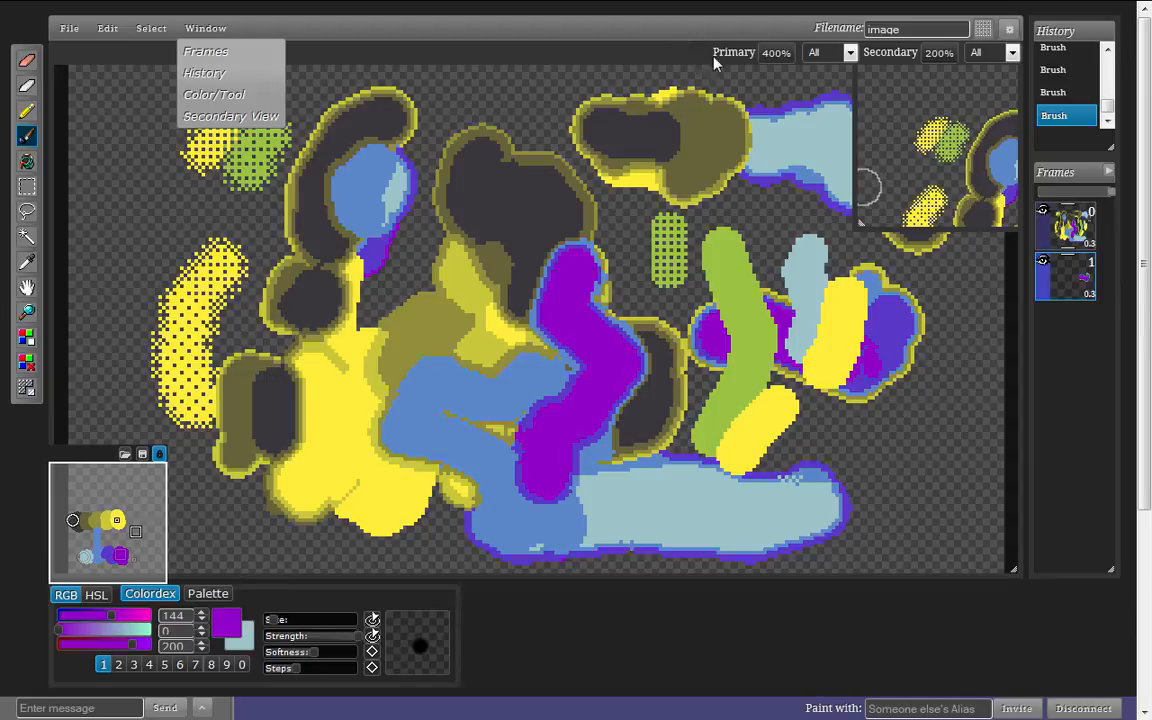
click(714, 62)
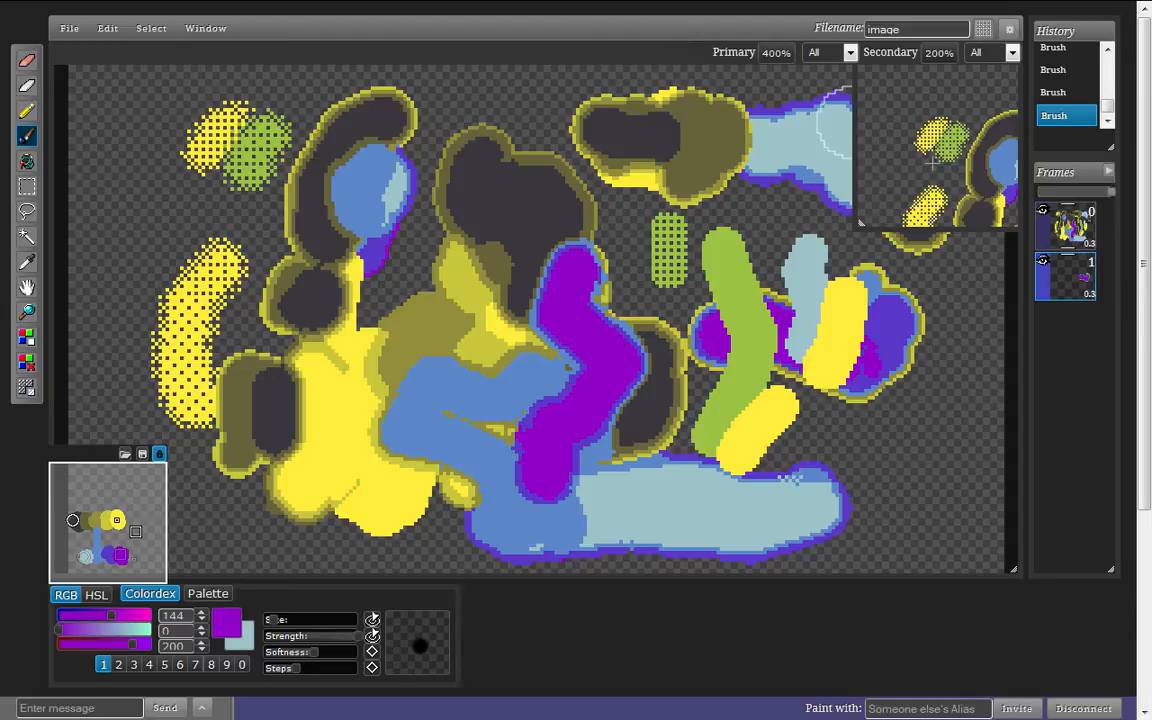
- Keep the secondary view on All and set the zoom to 100% for the secondary view and 500% for the primary view
click(1004, 55)
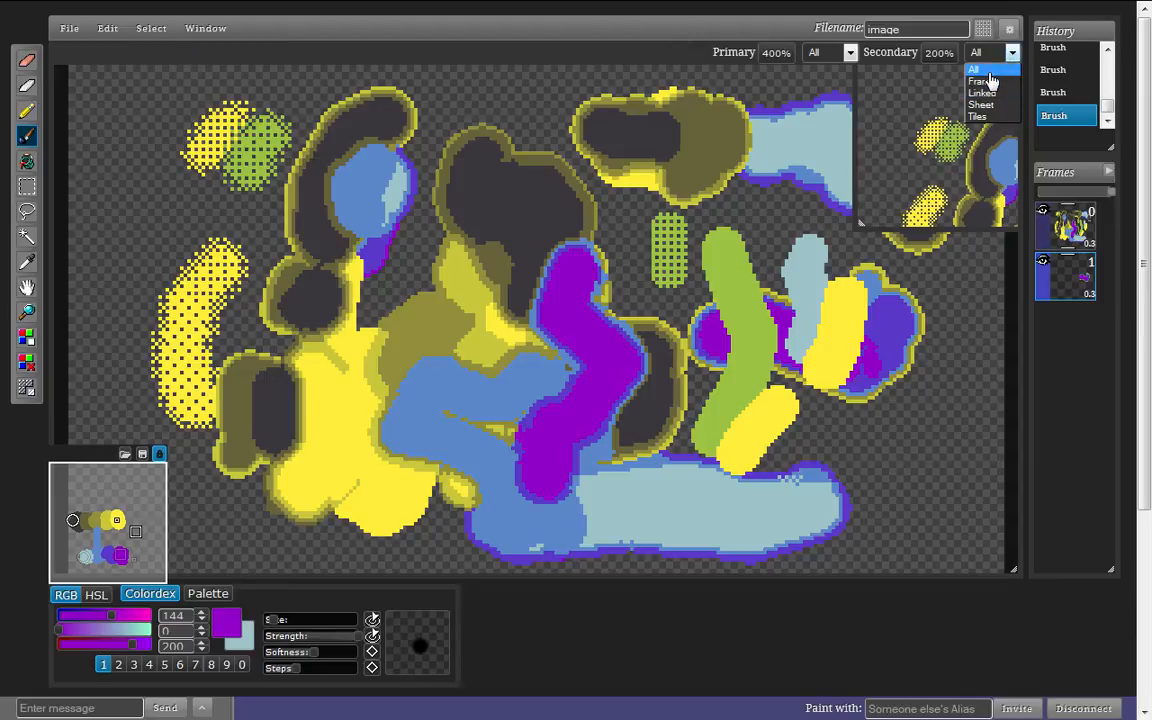
click(975, 69)
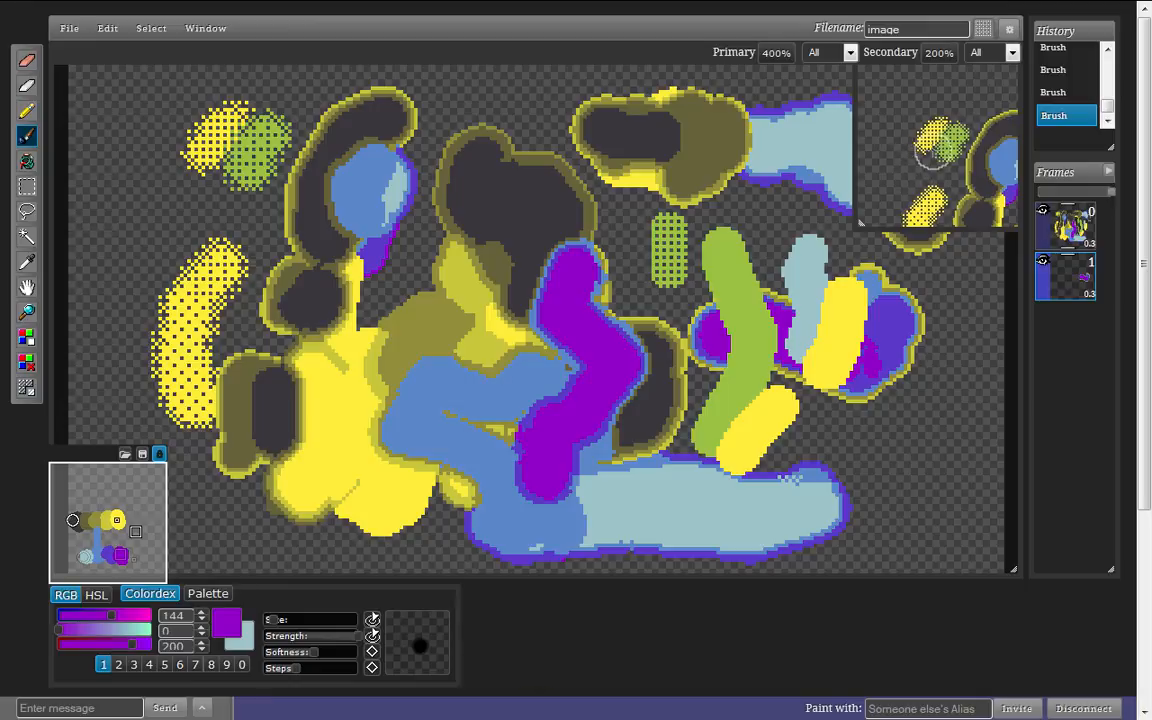
scroll(930, 148, down, 1)
scroll(676, 217, up, 1)
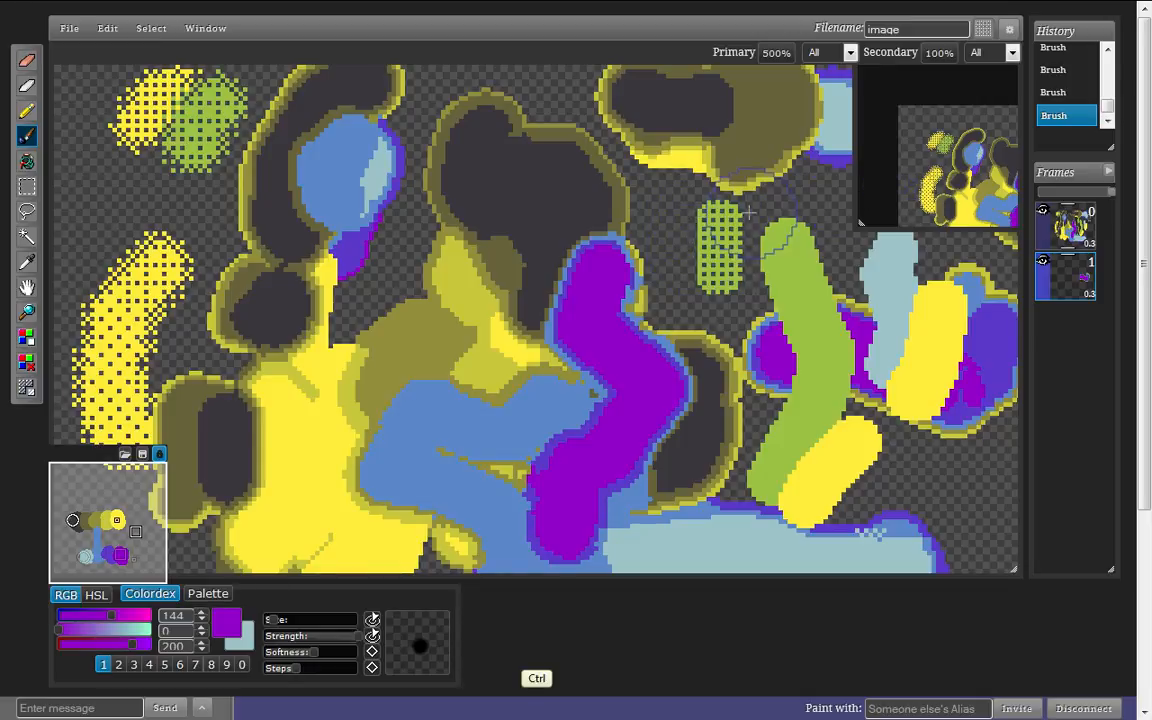
scroll(605, 280, down, 1)
scroll(604, 284, up, 1)
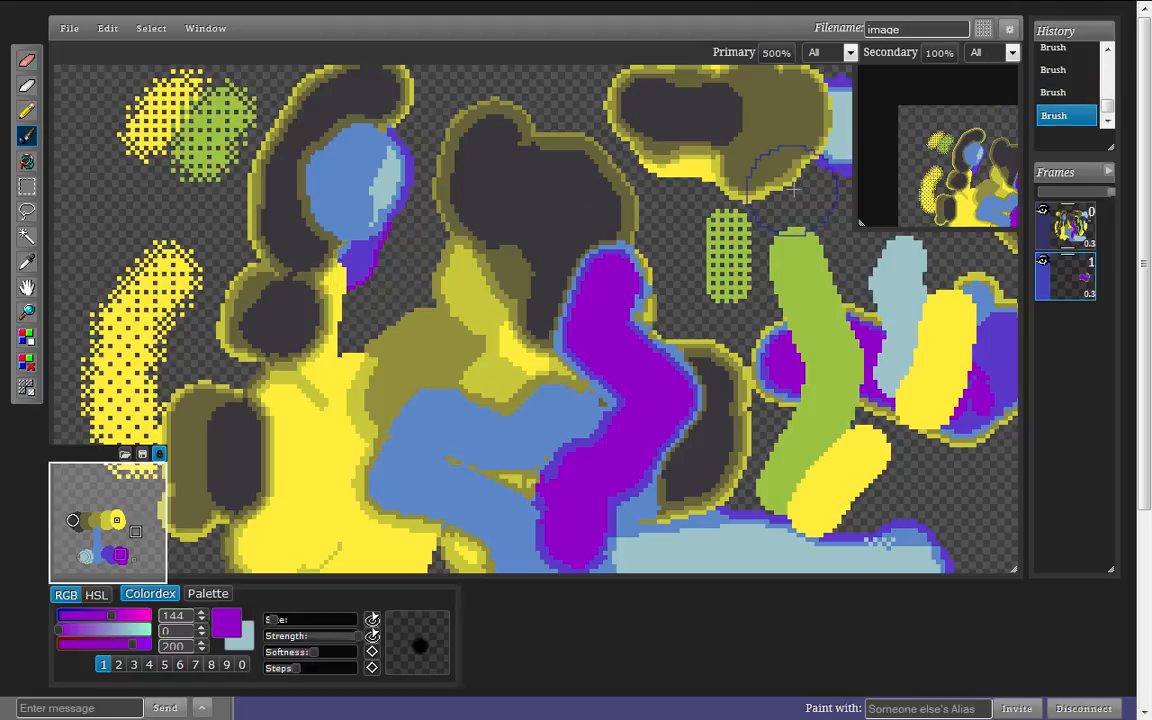
- Undo the recent brush strokes back to before the purple winding stroke and the blue strokes
key(ctrl+z)
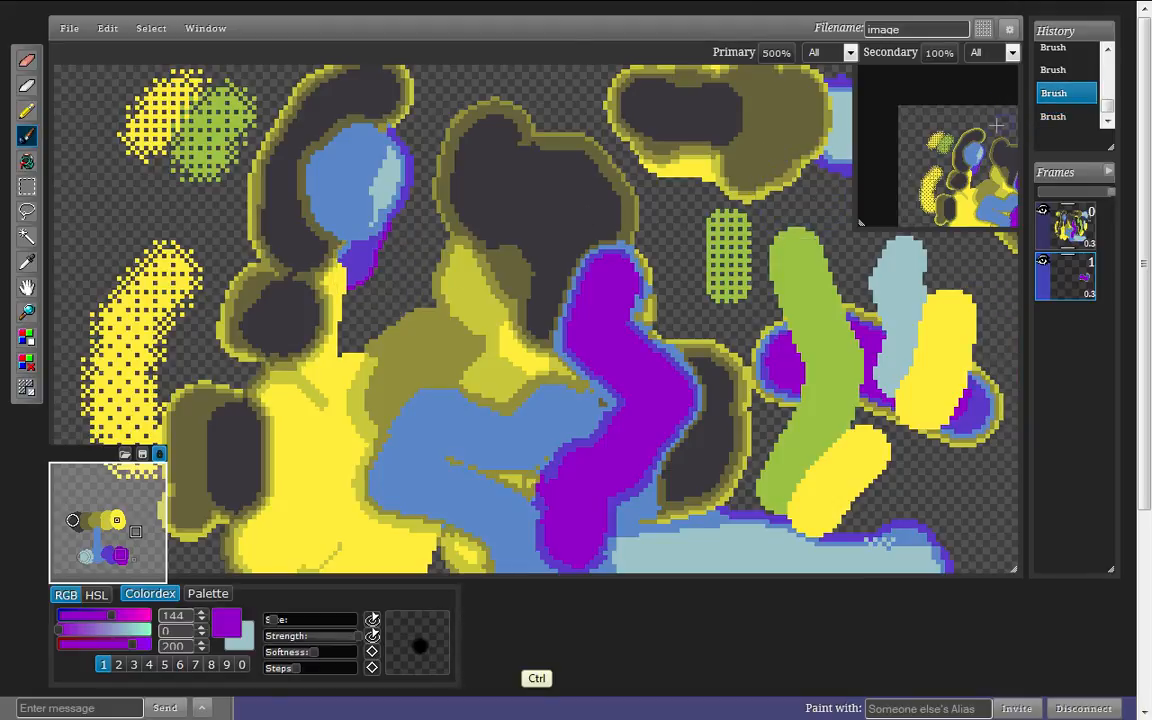
key(ctrl+z)
key(ctrl+z)
key(ctrl+z)
key(ctrl+z)
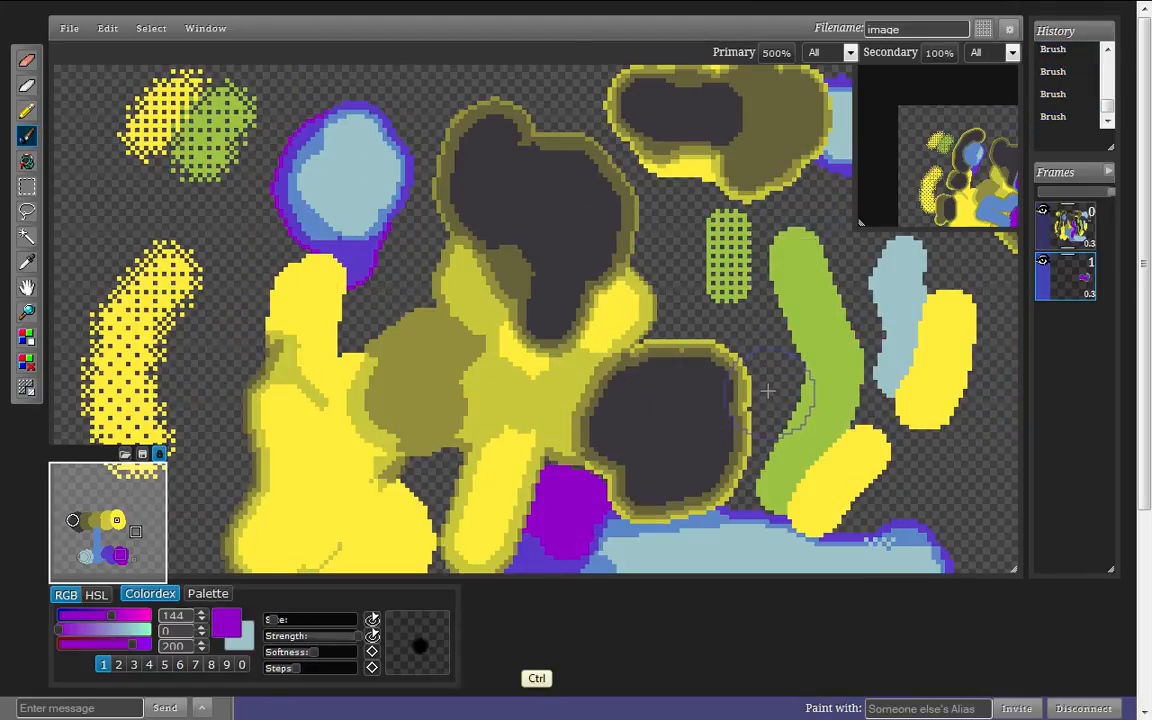
- Redo all the undone brush strokes up to the latest entry in the history
key(ctrl+y)
key(ctrl+y)
key(ctrl+y)
key(ctrl+y)
key(ctrl+y)
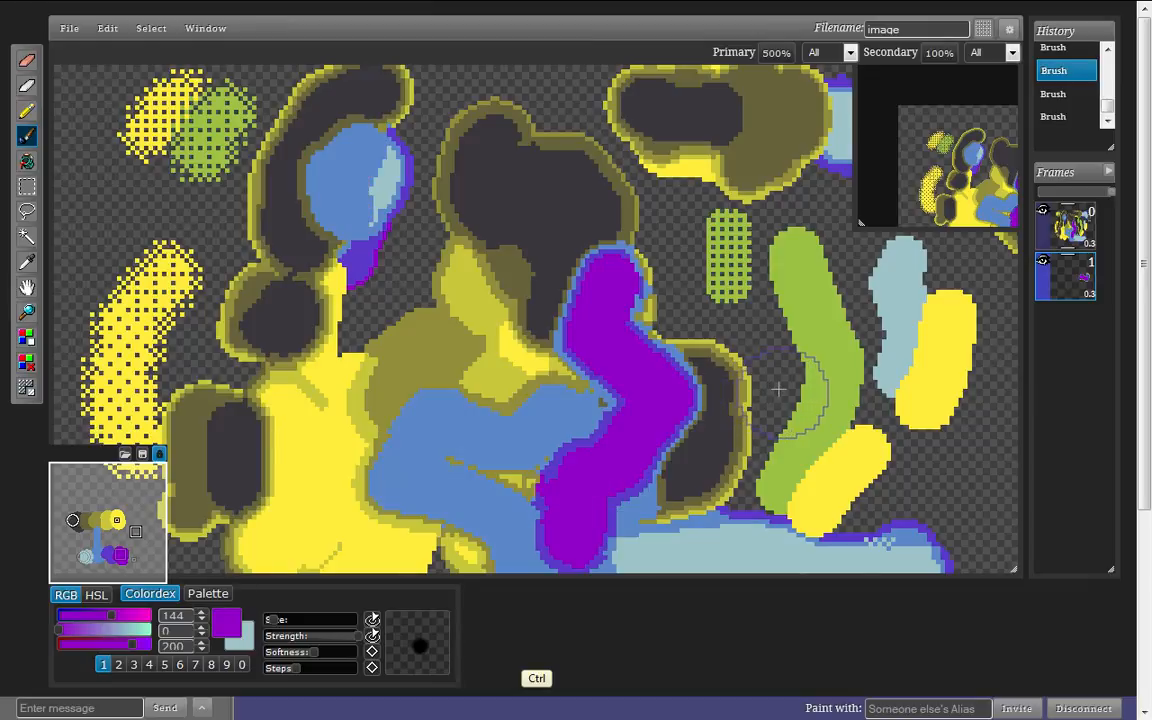
key(ctrl+y)
key(ctrl+y)
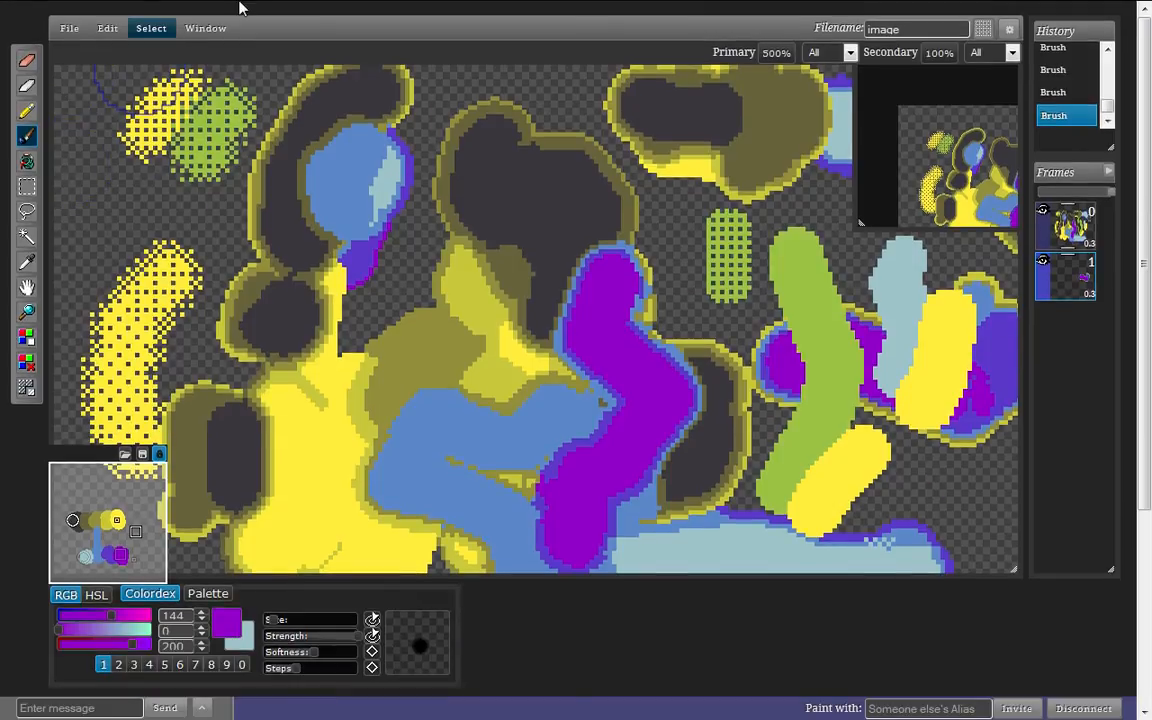
mouse_move(218, 6)
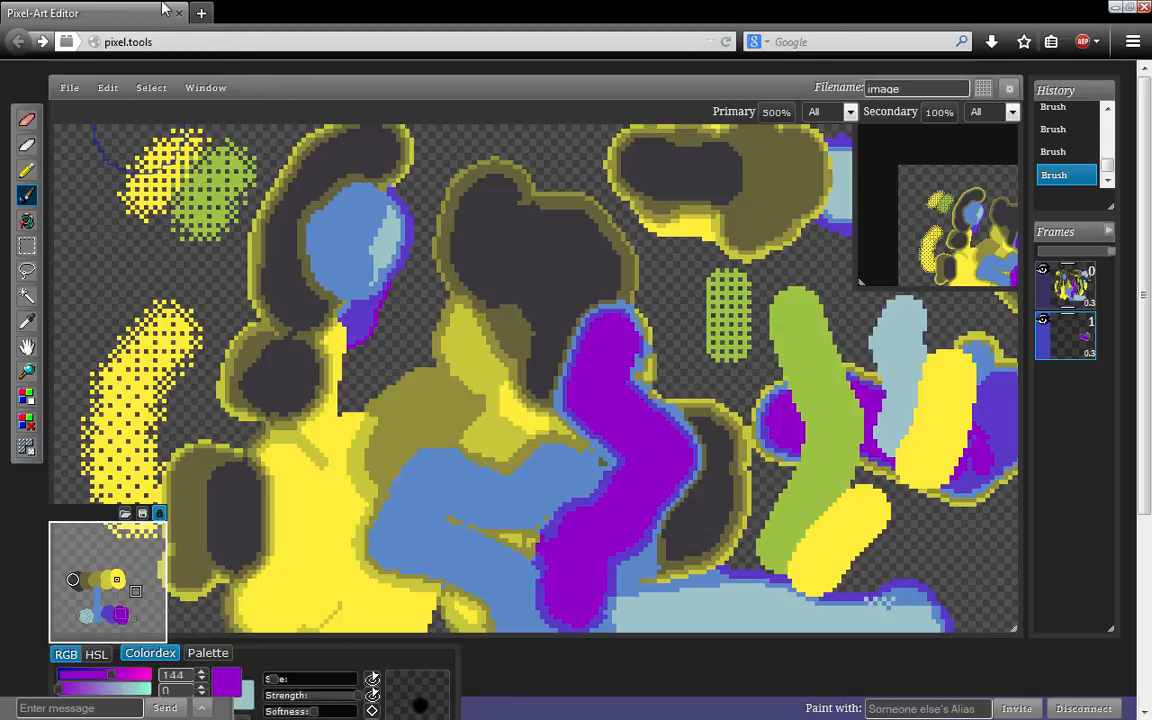